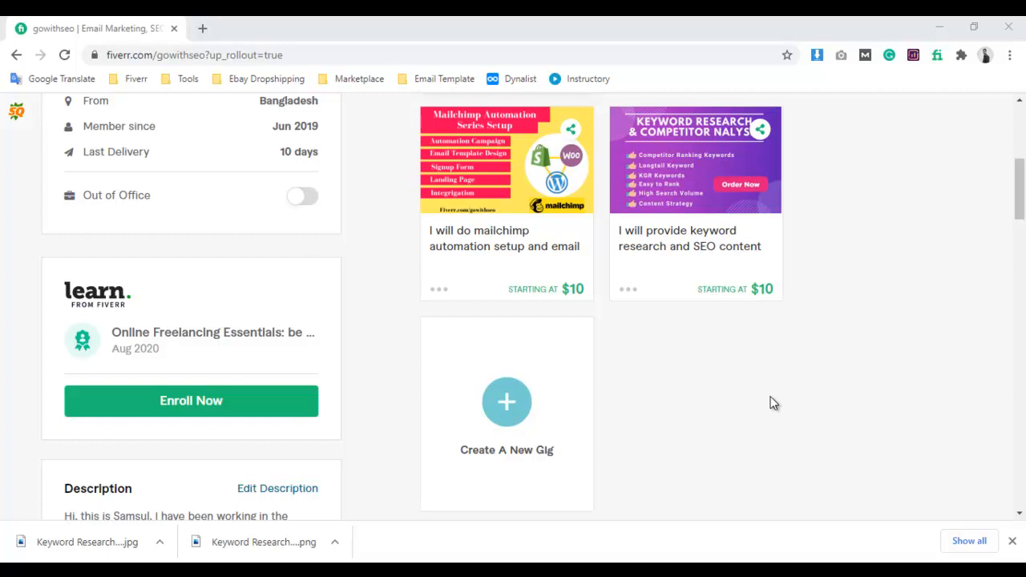
Start creating a new gig and activate its title field.
click(514, 412)
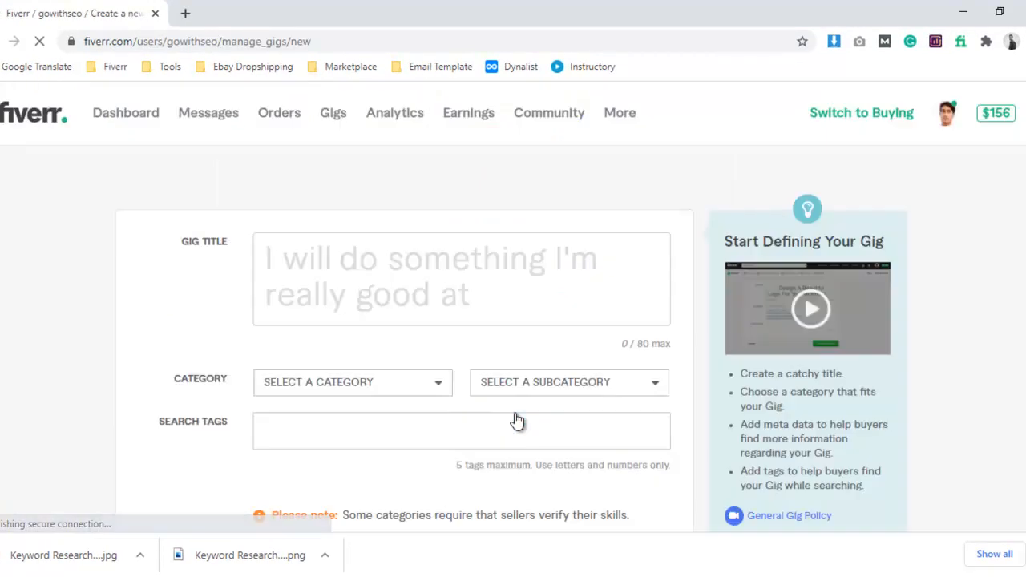
click(443, 303)
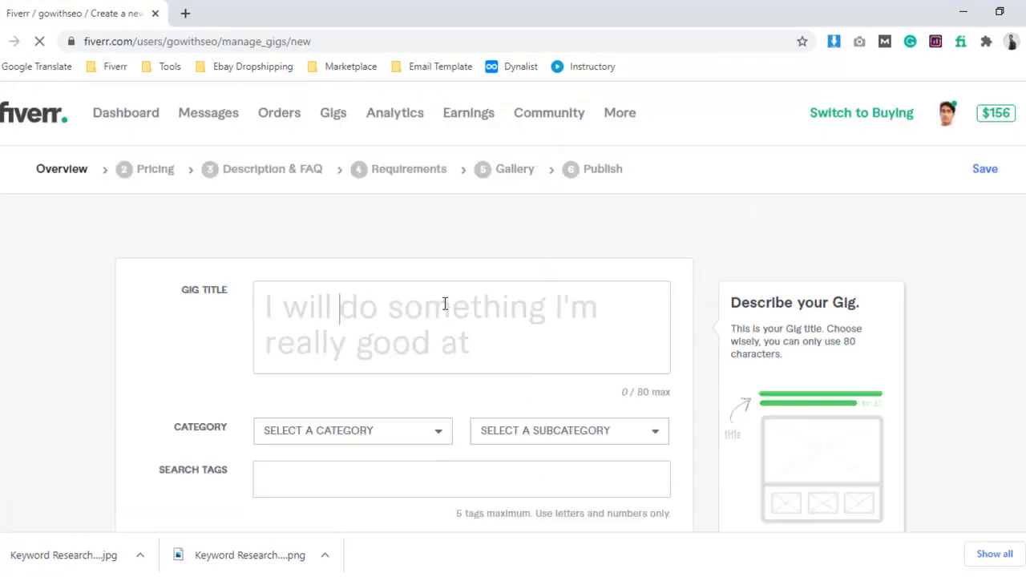
click(454, 359)
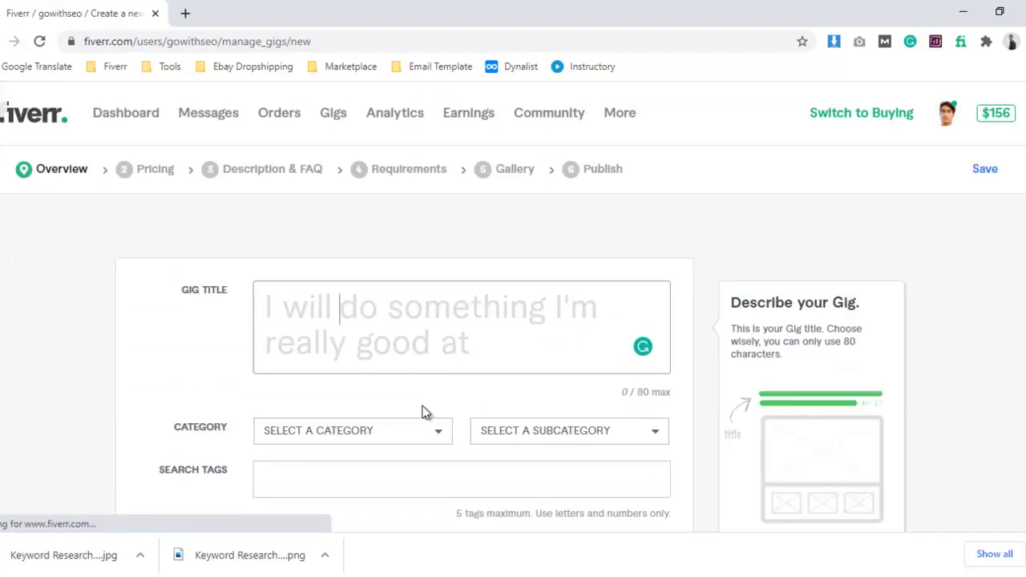
Switch to the Fiverr Gig Research document in Word to review the prepared gig content, and return to the gig form.
key(alt+Tab)
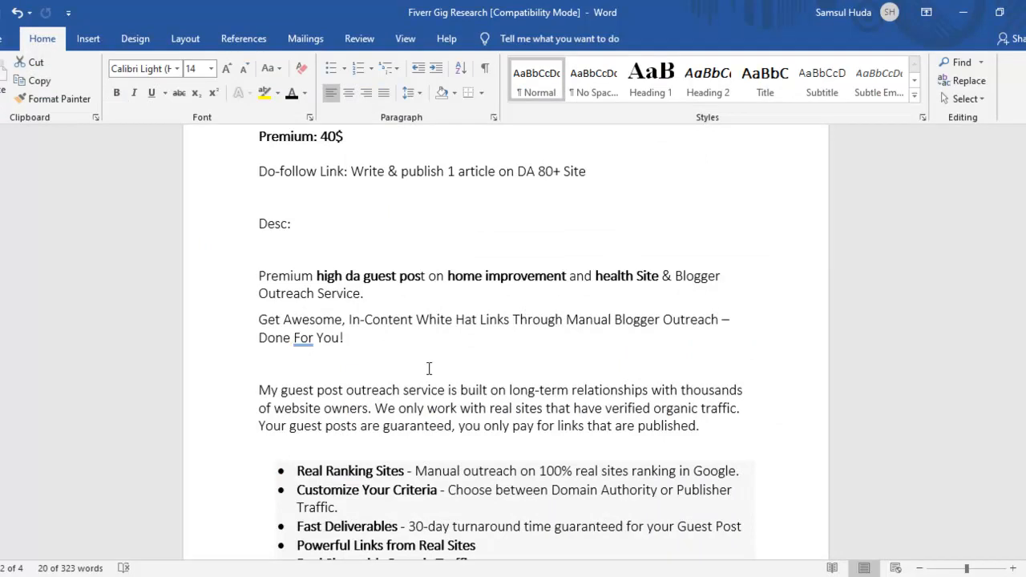
scroll(550, 345, up, 15)
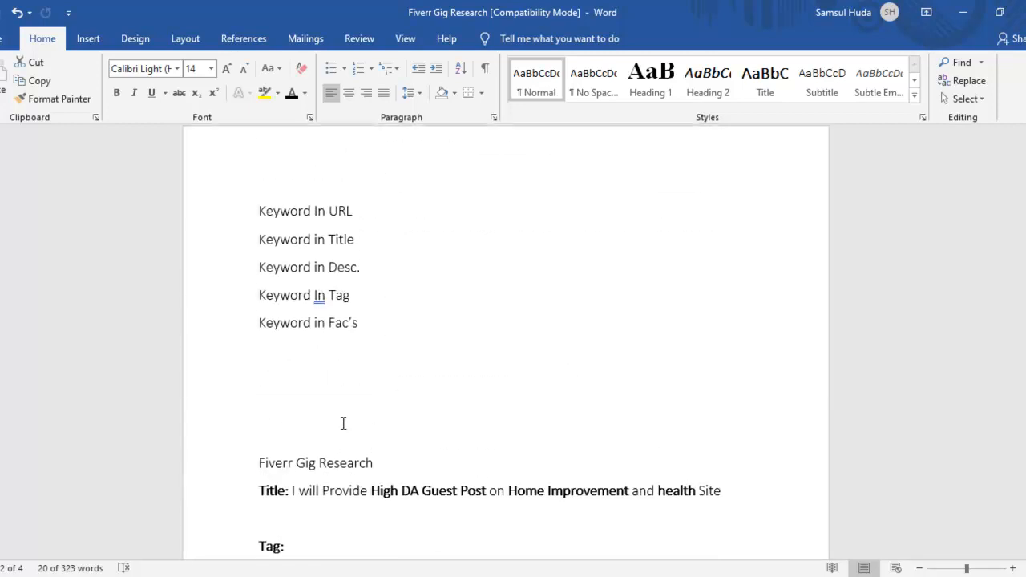
scroll(345, 409, down, 3)
click(327, 349)
click(964, 11)
click(281, 298)
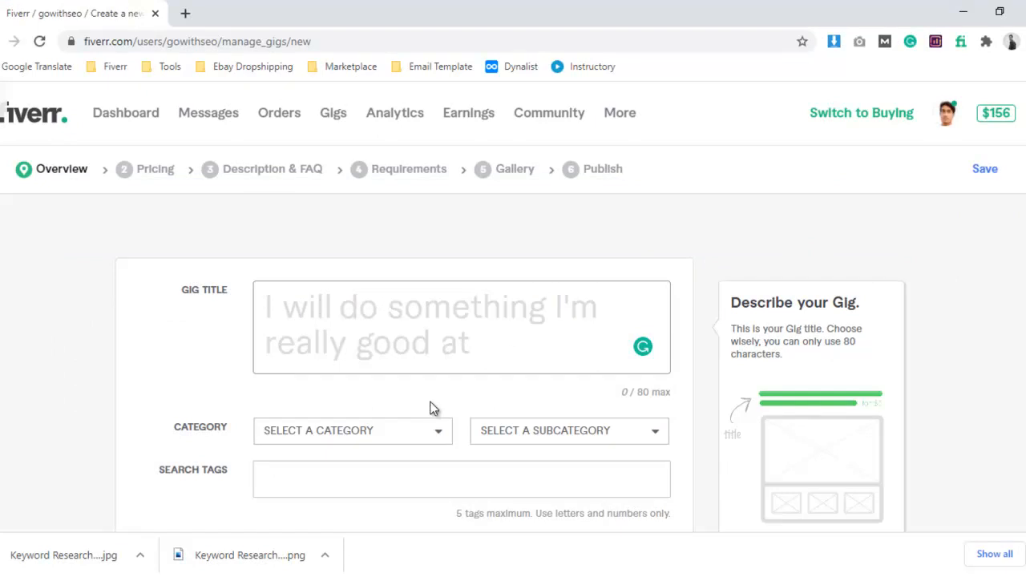
Copy "Provide High DA Guest Post on Home Improvement and health Site" from the Word document into the gig title.
click(273, 576)
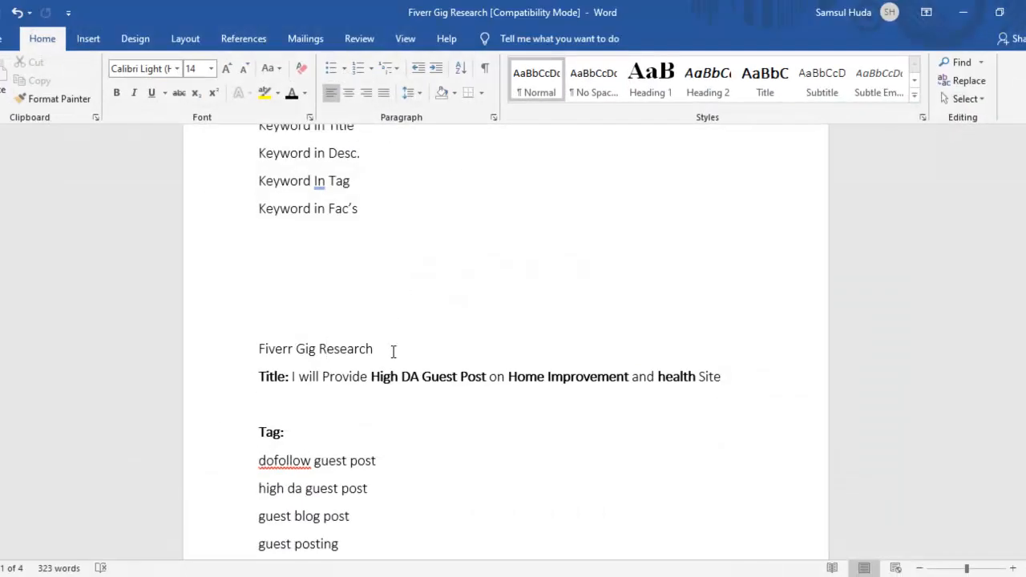
drag(323, 376, 729, 383)
key(ctrl+c)
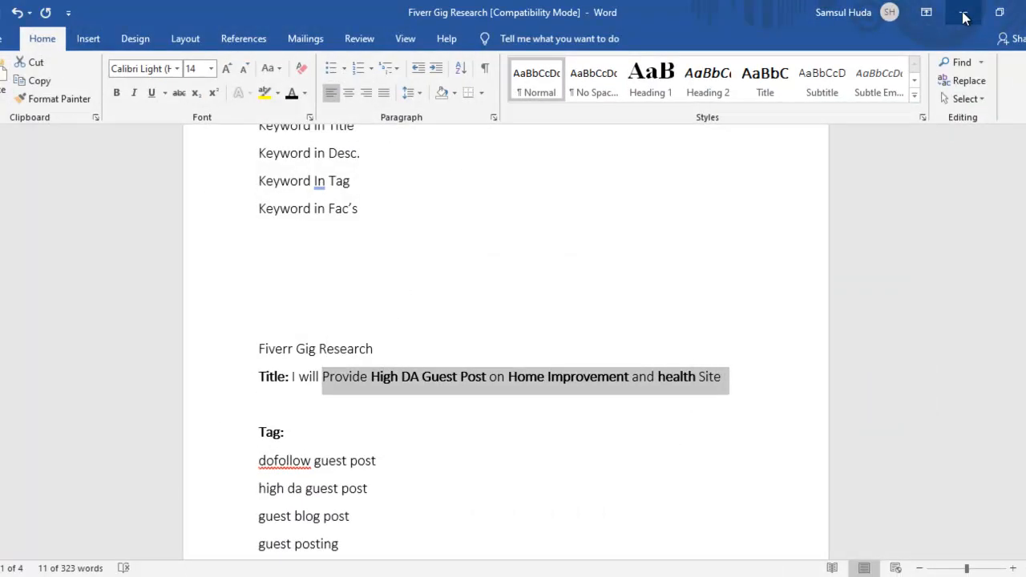
click(962, 18)
click(442, 298)
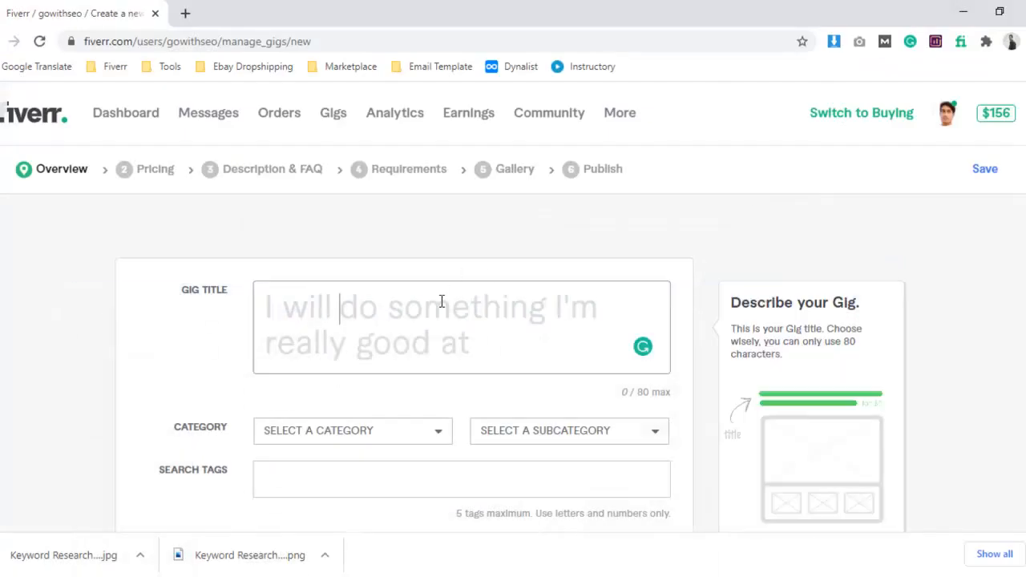
key(ctrl+v)
scroll(433, 309, up, 1)
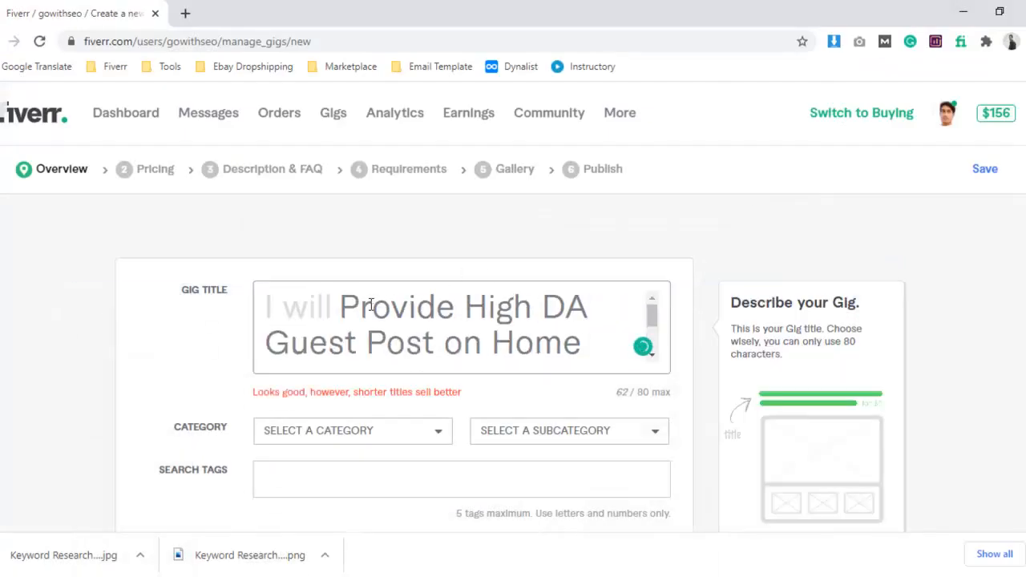
scroll(371, 309, down, 2)
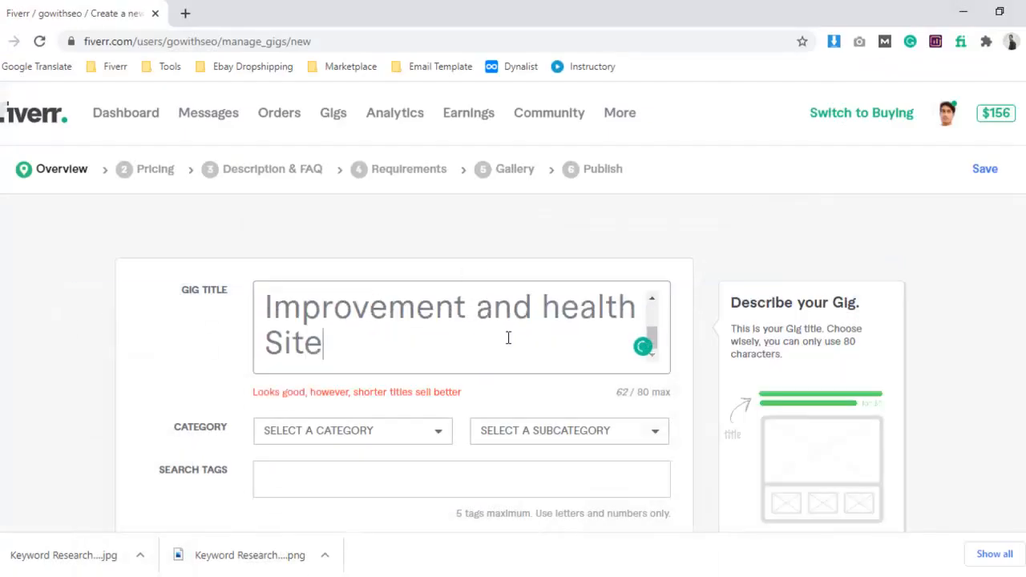
Try to shorten the gig title by deleting the word "Site", and undo the deletion.
drag(616, 393, 633, 392)
click(634, 392)
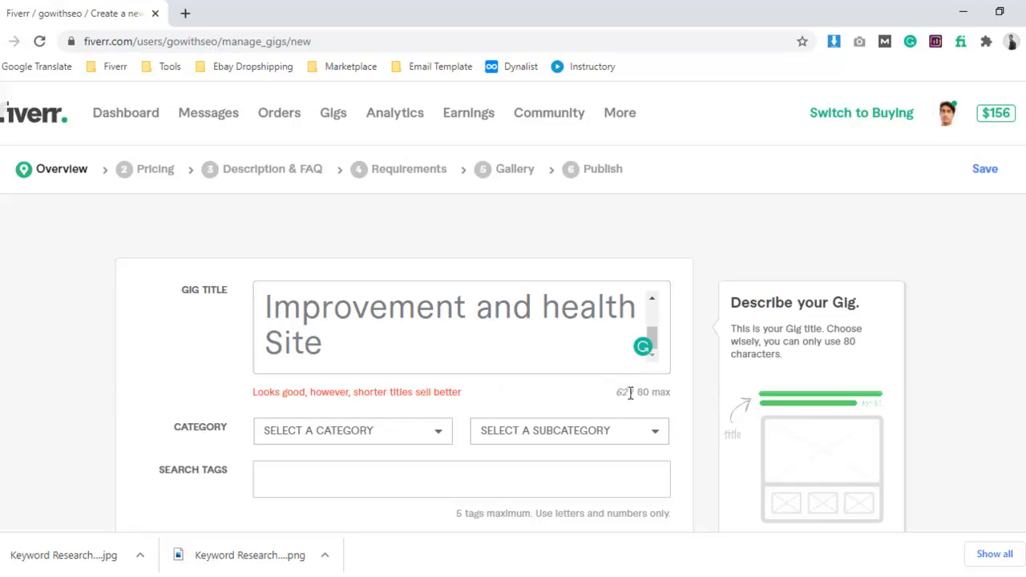
drag(396, 344, 270, 332)
key(BackSpace)
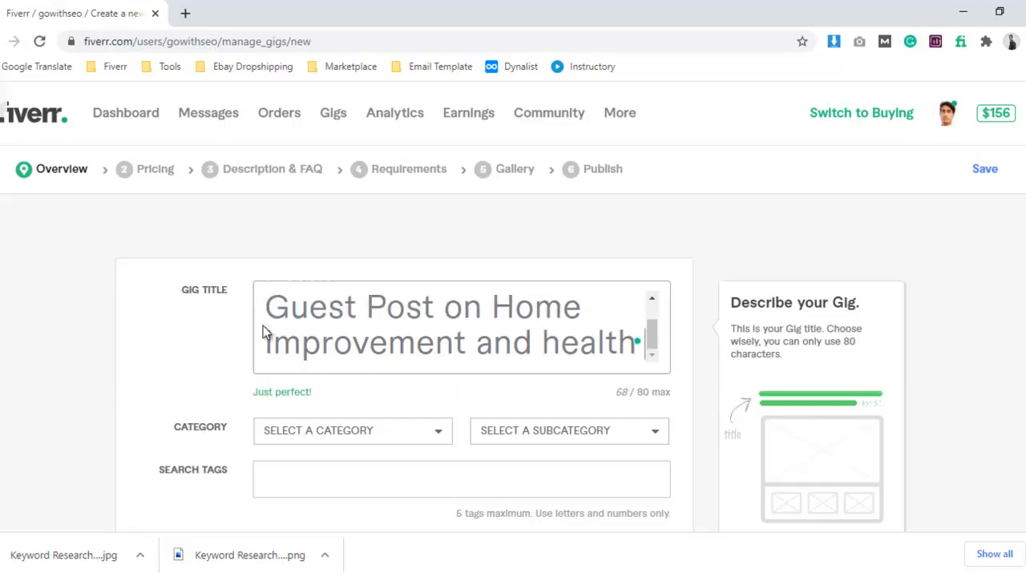
scroll(493, 333, down, 3)
key(ctrl+z)
scroll(495, 332, up, 3)
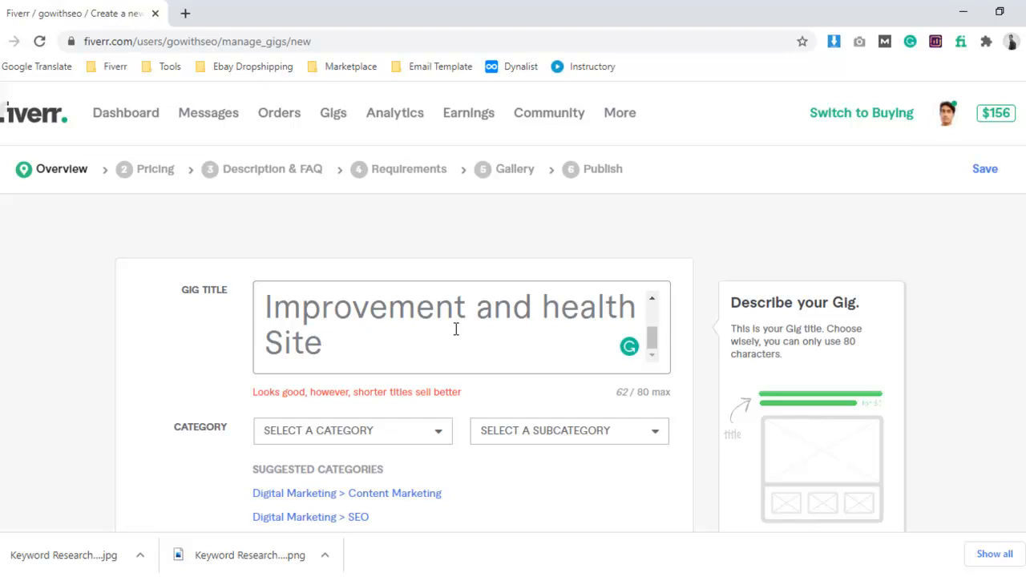
Review the keyword placement checklist at the beginning of the Word document and return to the gig form.
click(296, 576)
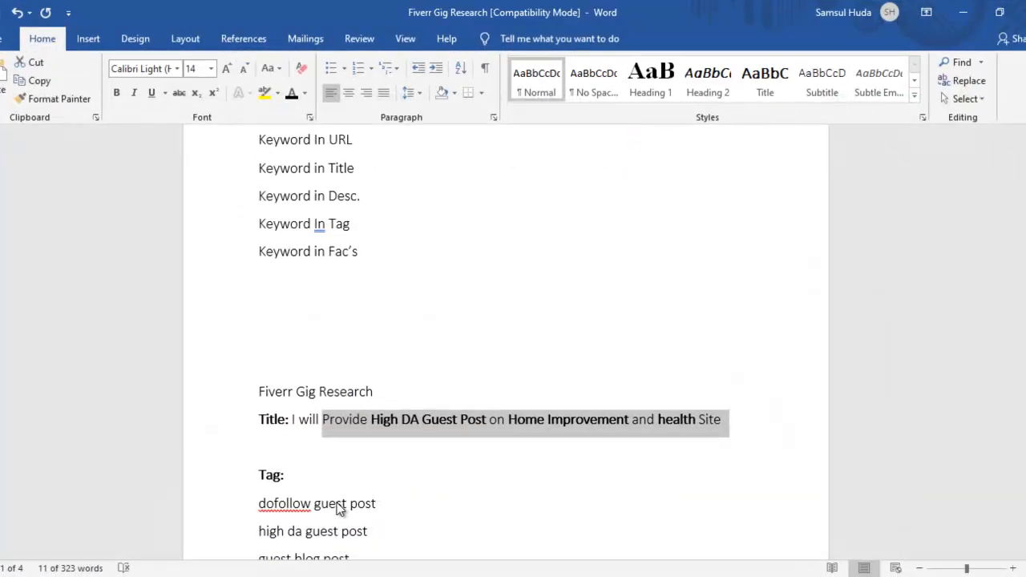
scroll(336, 507, up, 2)
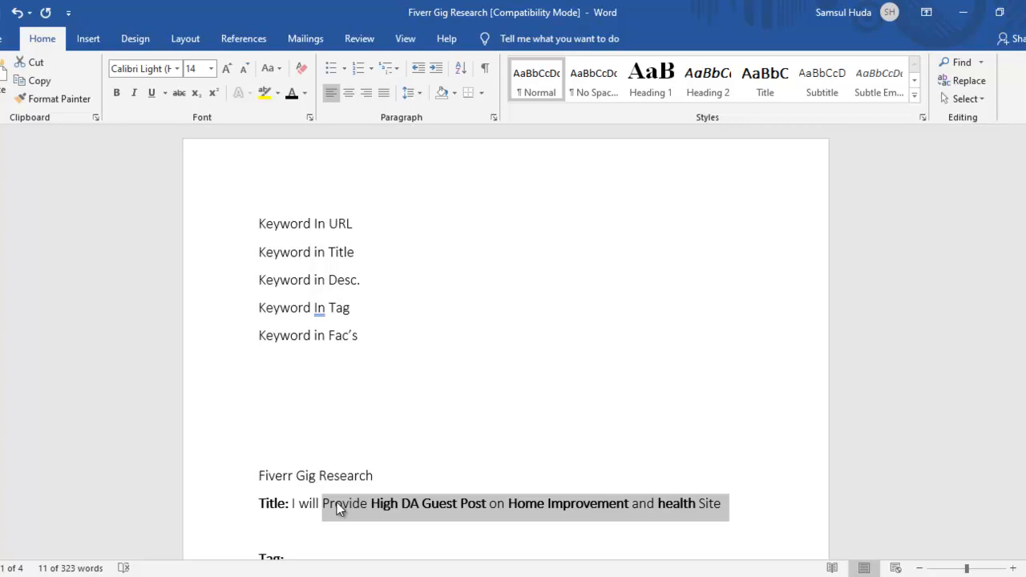
click(963, 12)
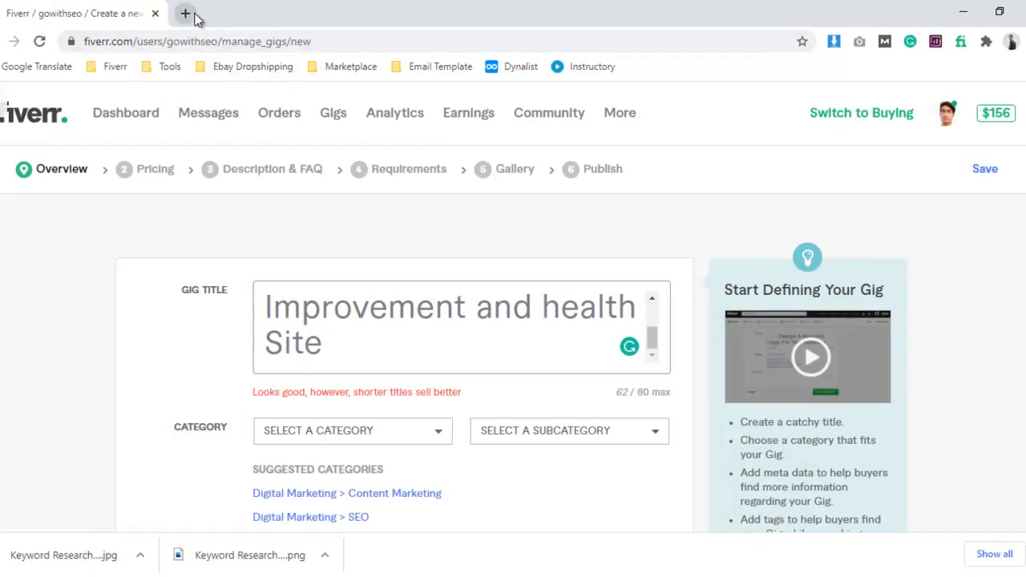
Open fiverr.com in a new incognito window.
click(1025, 41)
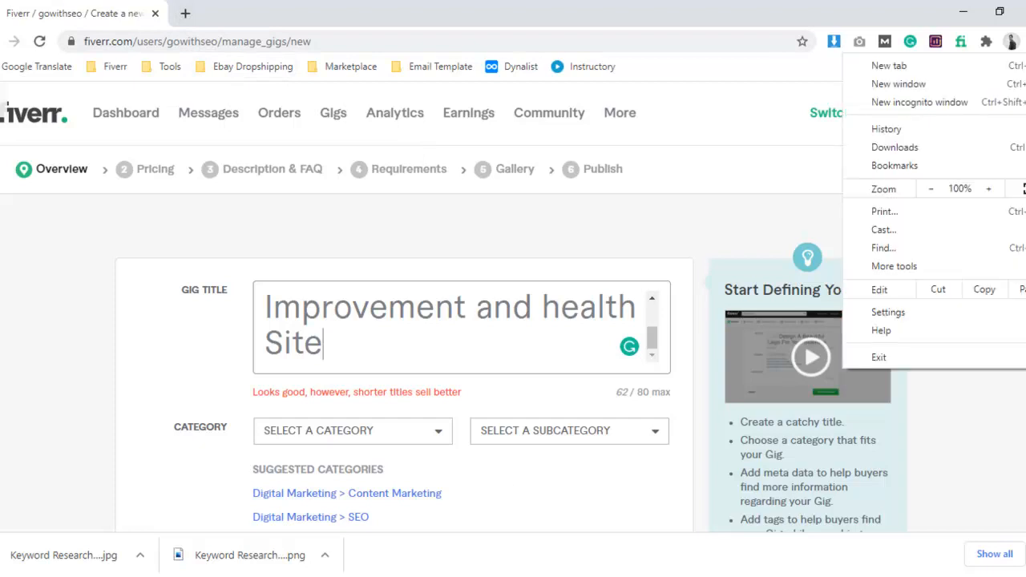
click(935, 104)
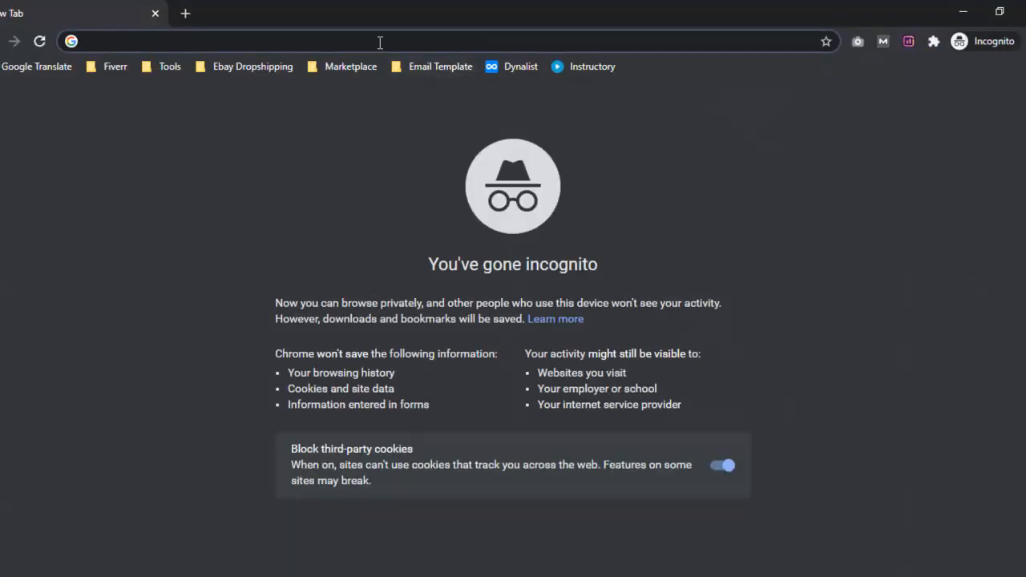
text(fiverr.com)
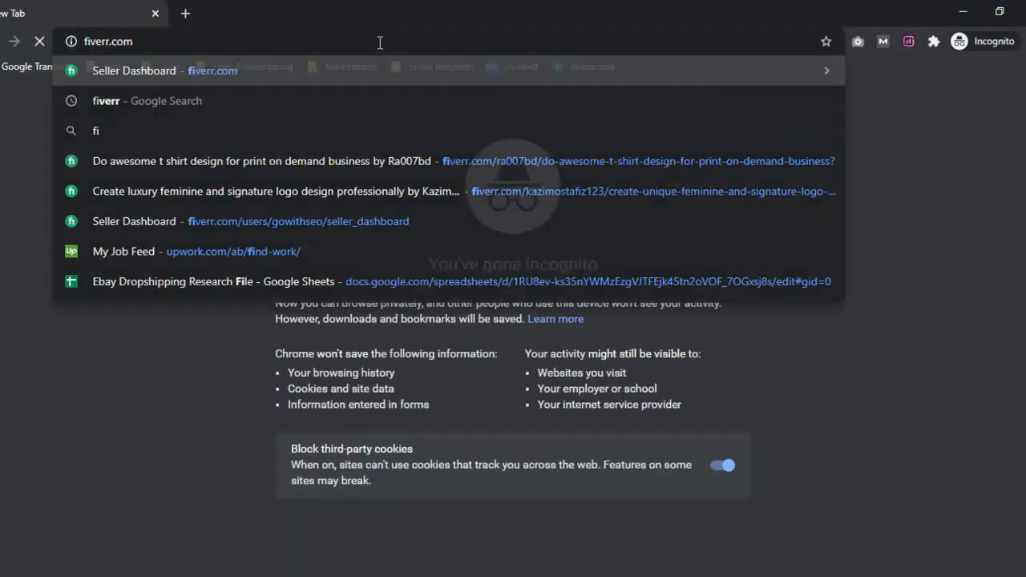
key(Return)
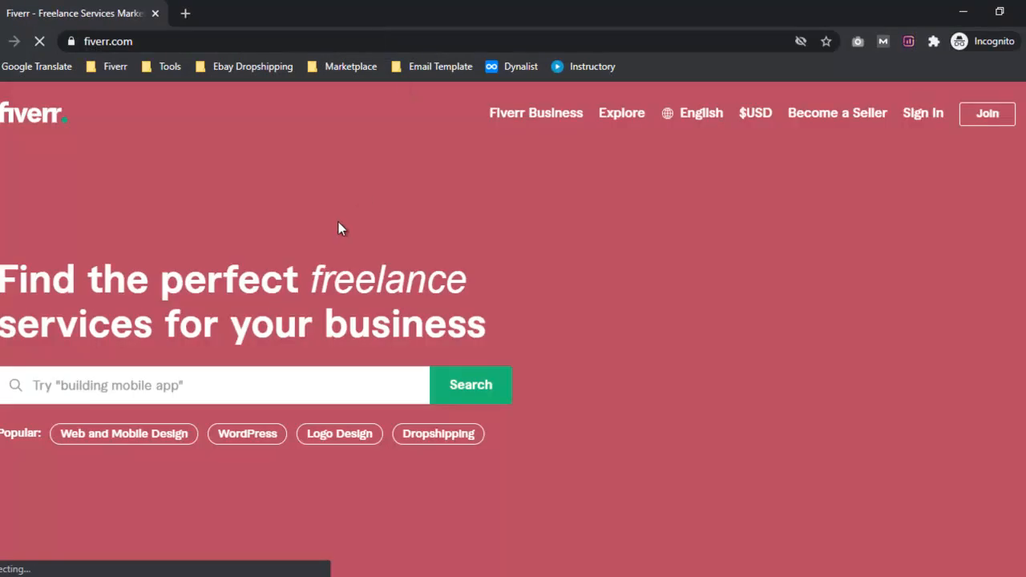
Browse the marketplace to the Public Relations subcategory of Digital Marketing.
scroll(330, 264, down, 10)
scroll(330, 265, down, 5)
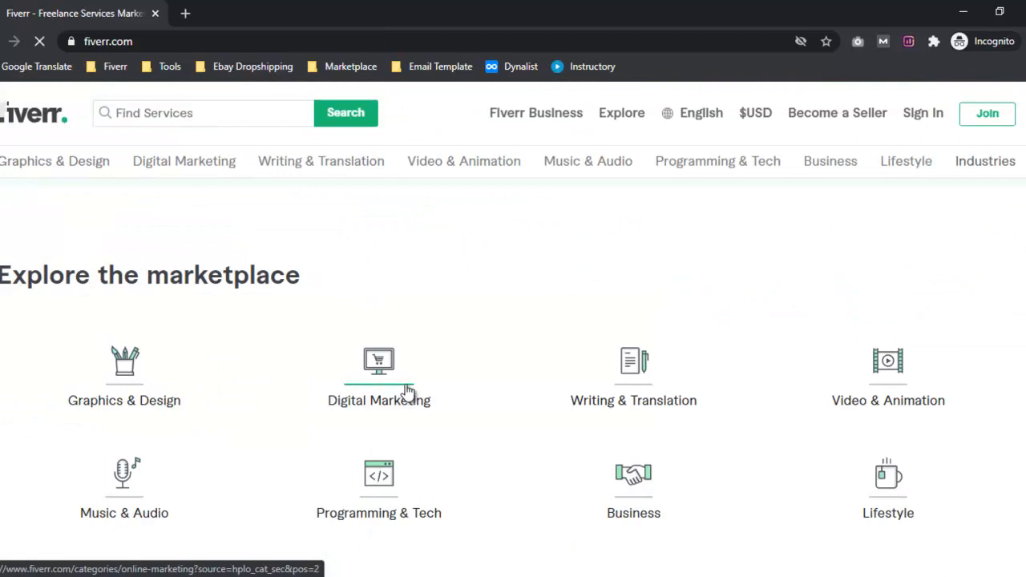
click(408, 390)
scroll(376, 199, down, 4)
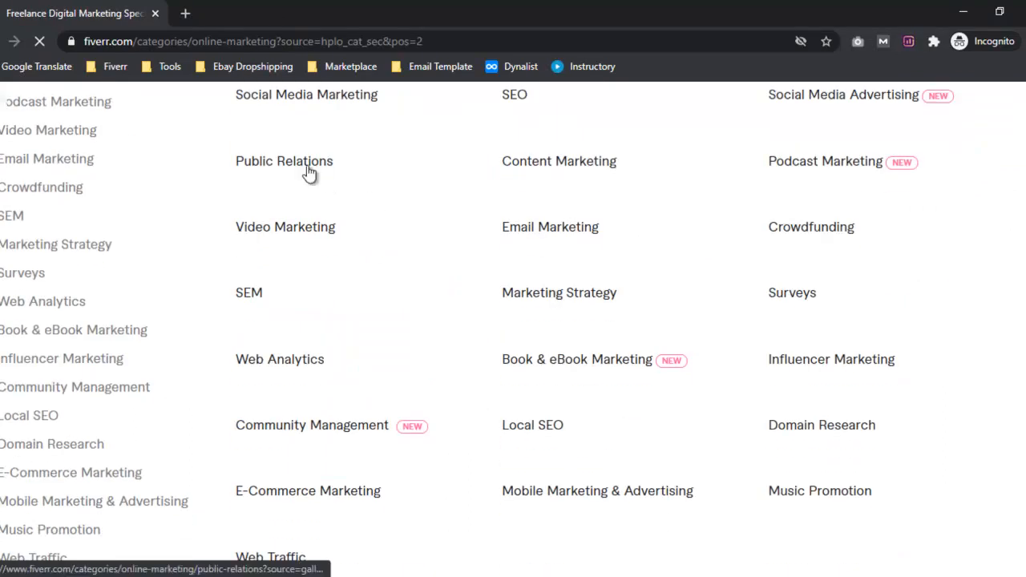
click(298, 164)
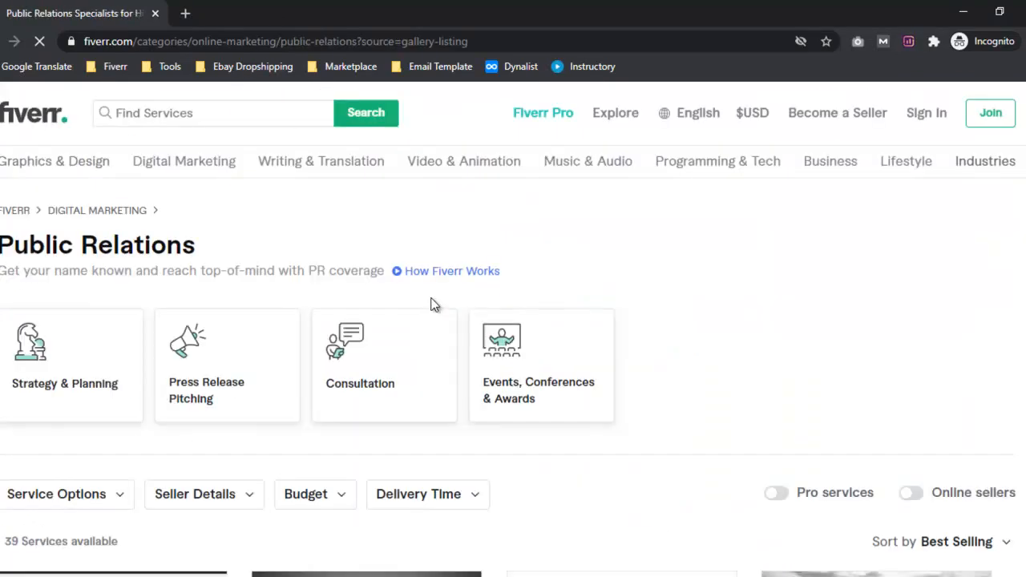
Open the public relations all star gig and highlight the title keywords within its URL.
scroll(433, 303, down, 4)
click(369, 445)
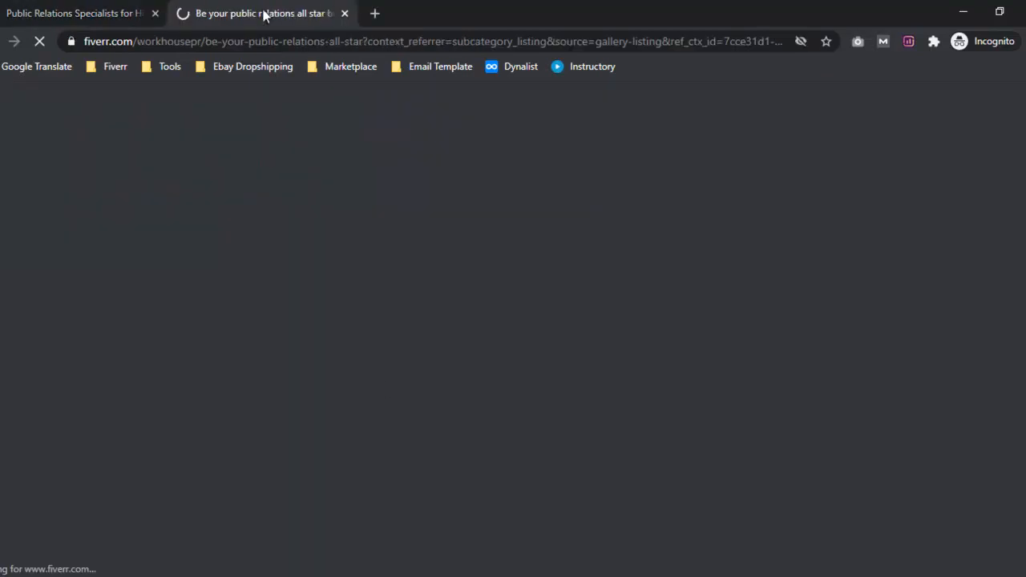
drag(205, 41, 468, 47)
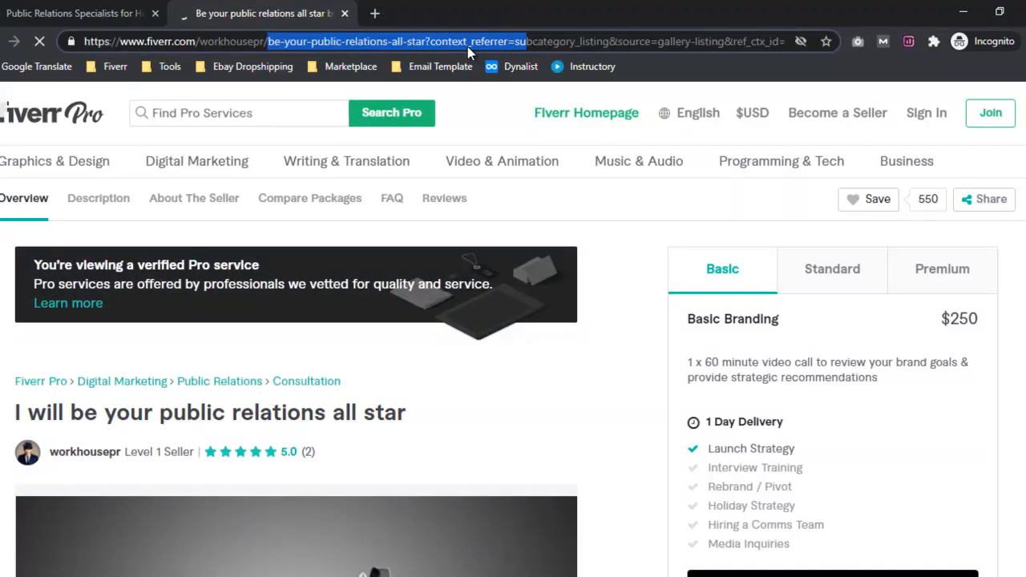
Return to the new gig form, close the downloads bar and read through the full gig title.
click(965, 11)
click(354, 311)
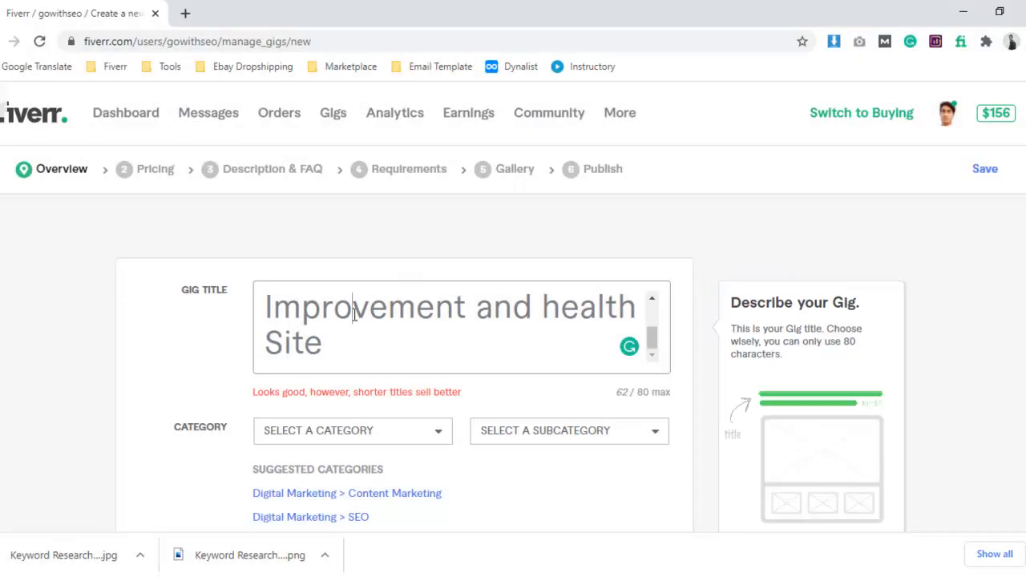
scroll(358, 314, up, 2)
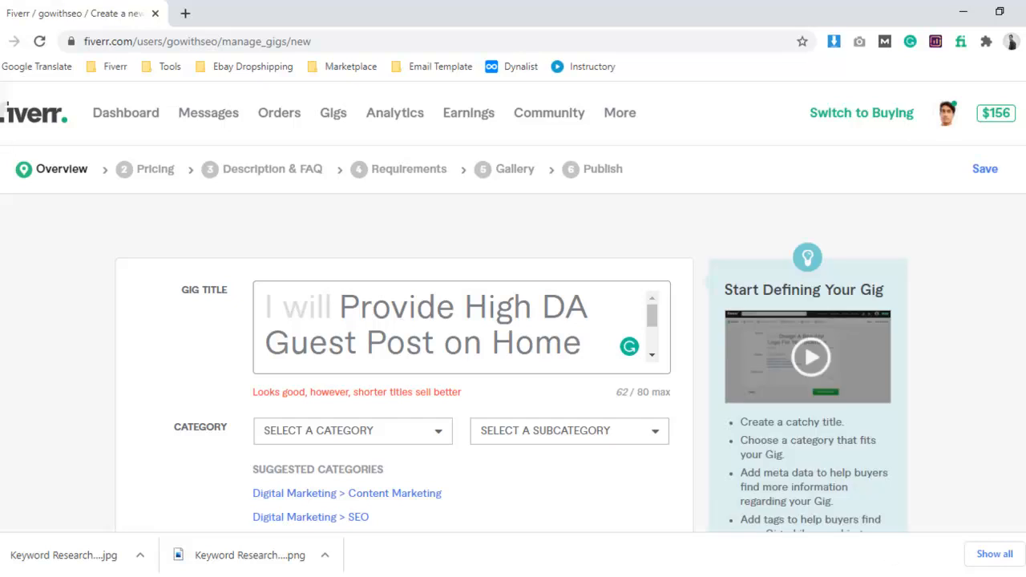
click(1025, 555)
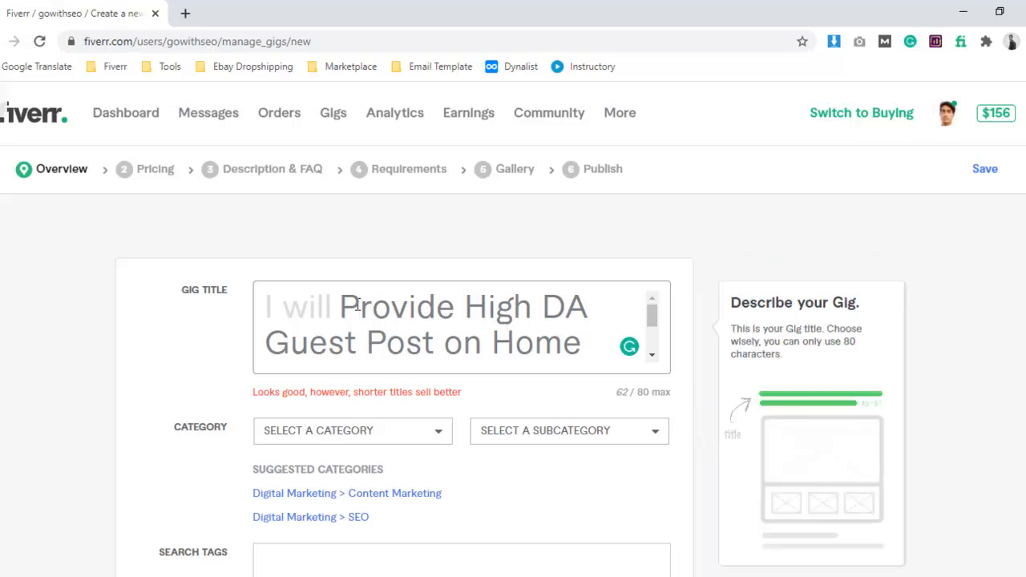
scroll(481, 323, down, 1)
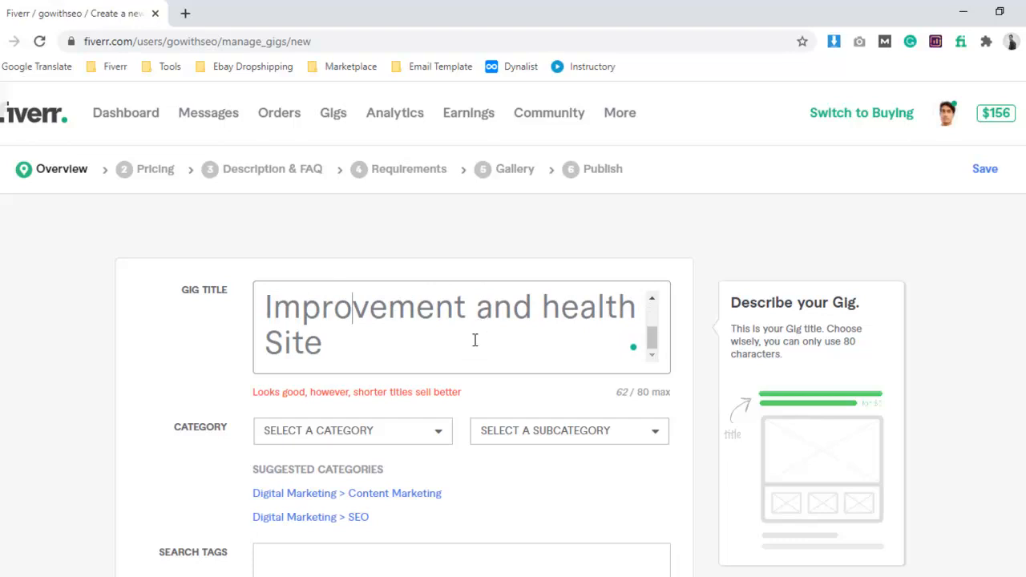
scroll(451, 348, up, 1)
Remove the word "Provide" and its trailing space so the gig title reads "High DA Guest Post on Home Improvement and health Site".
drag(340, 306, 458, 302)
scroll(458, 302, down, 1)
scroll(449, 327, up, 1)
key(BackSpace)
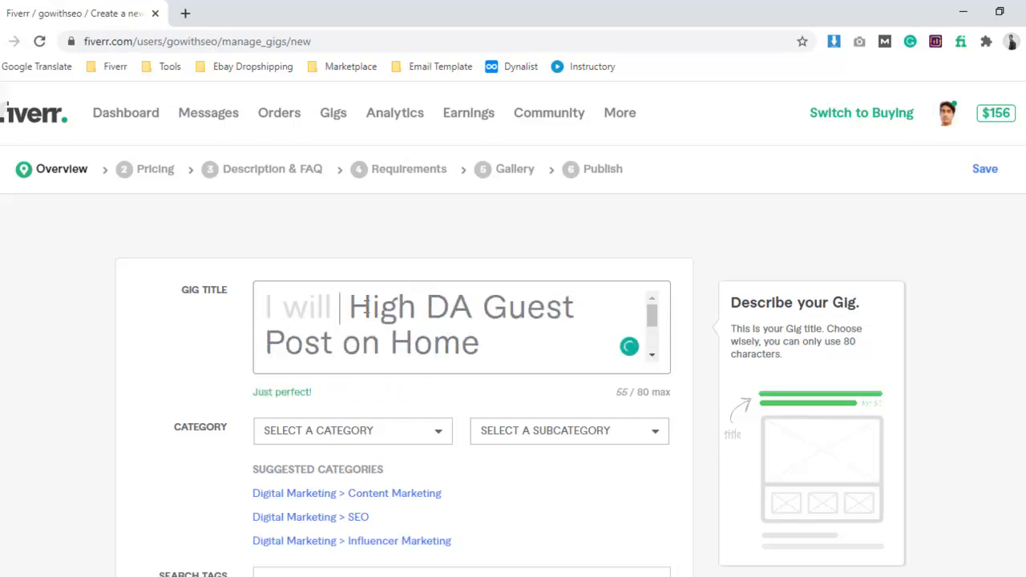
key(Right)
key(BackSpace)
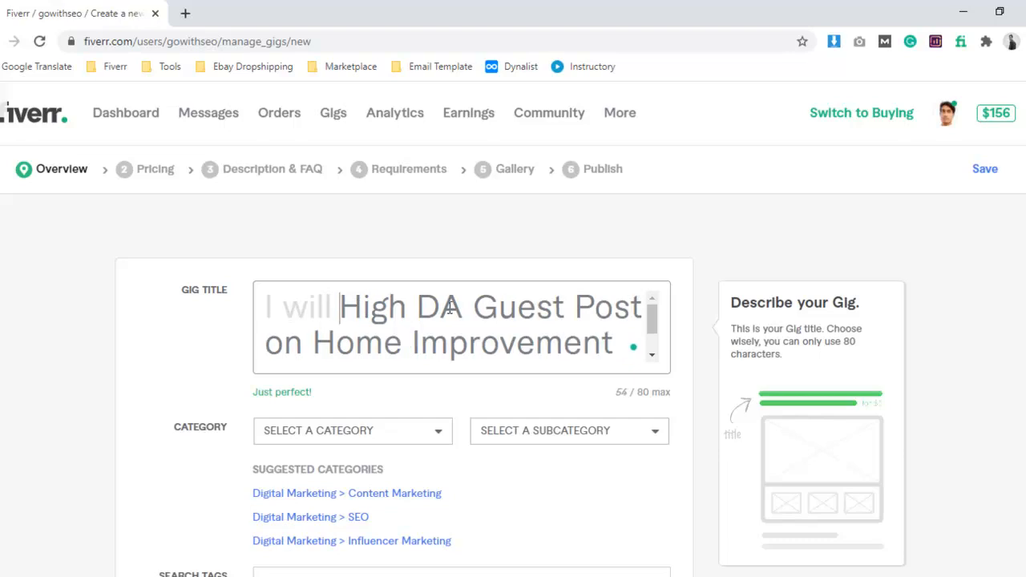
scroll(498, 343, down, 1)
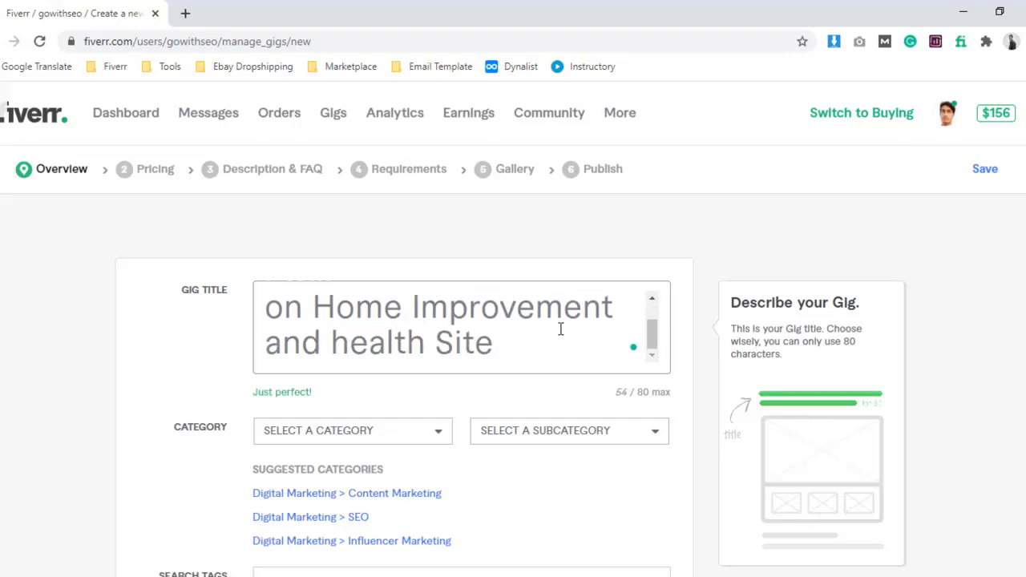
Switch to the Word research notes and review the seven entries in the Tag list, highlighting them from "dofollow guest post" to "Home Blog".
click(217, 576)
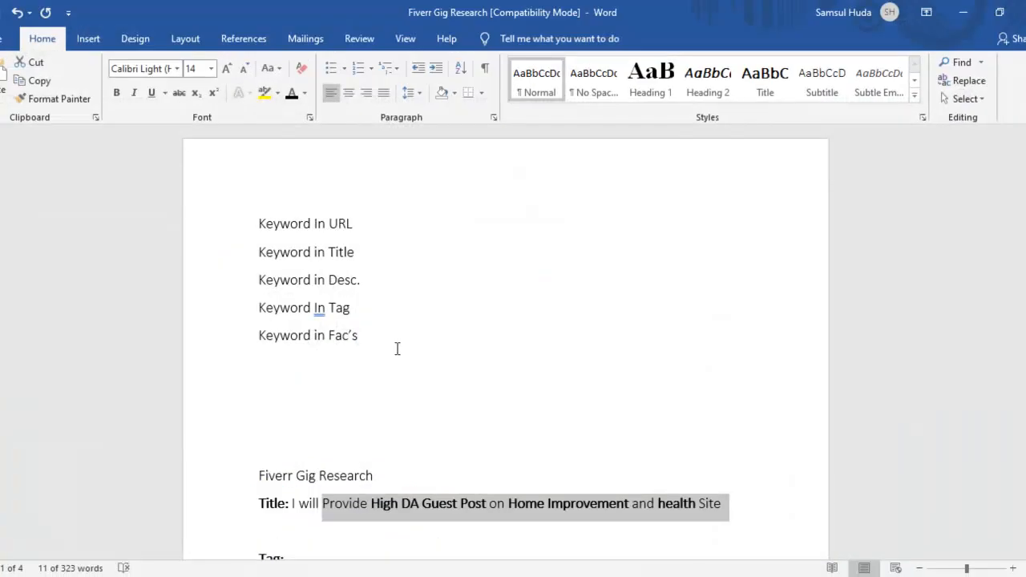
scroll(408, 316, down, 5)
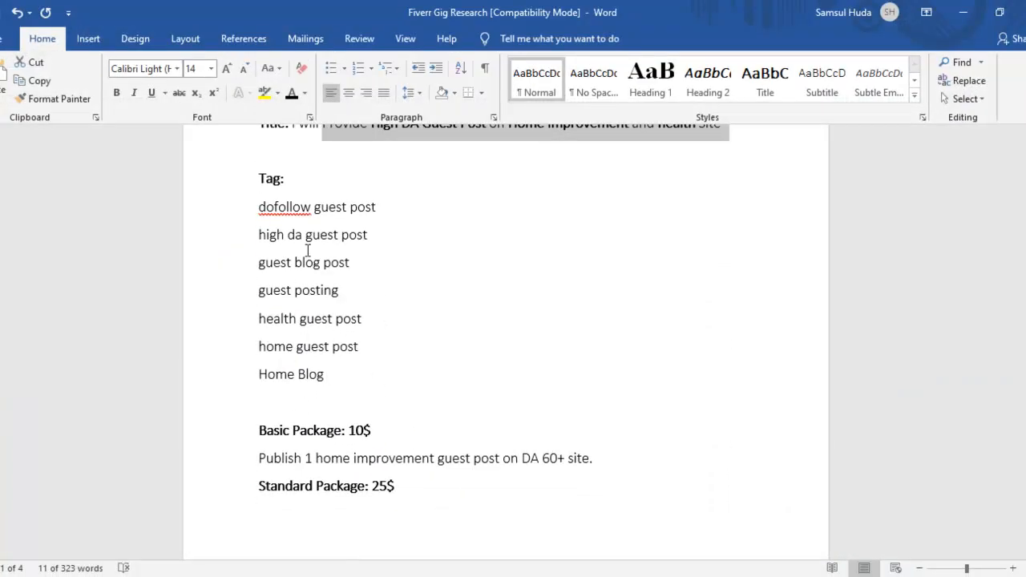
triple_click(261, 235)
click(302, 203)
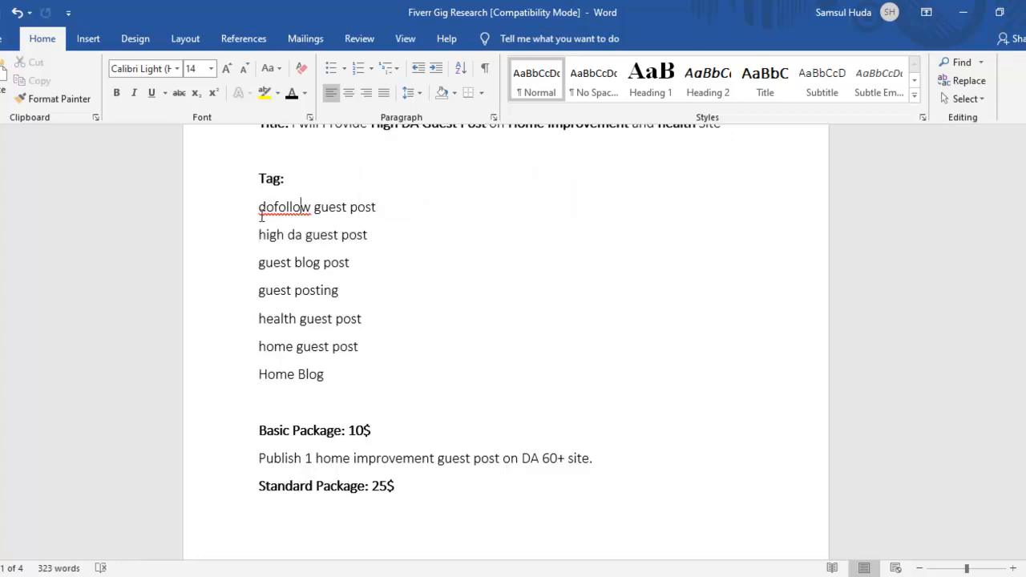
drag(258, 207, 313, 211)
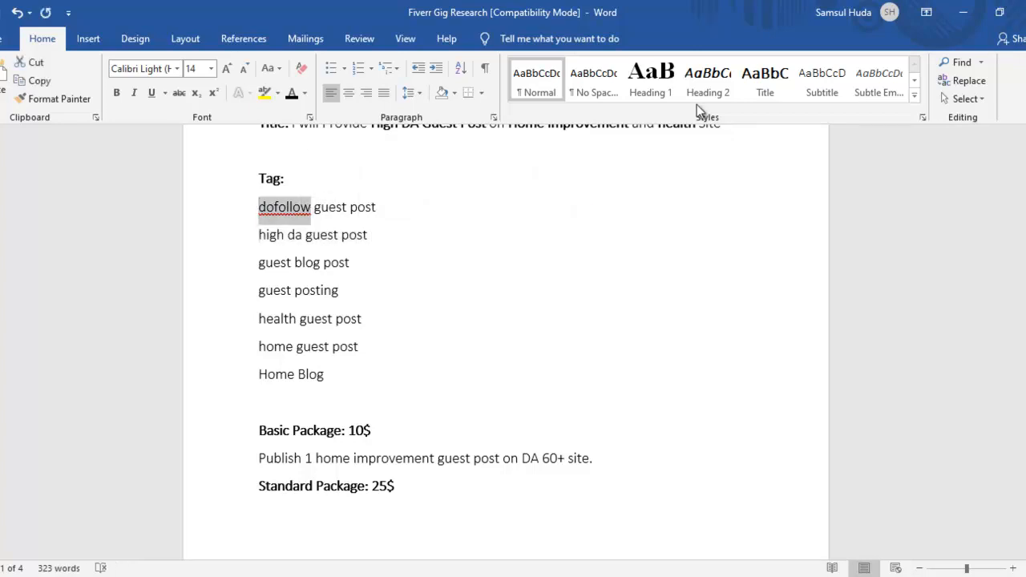
drag(259, 263, 359, 337)
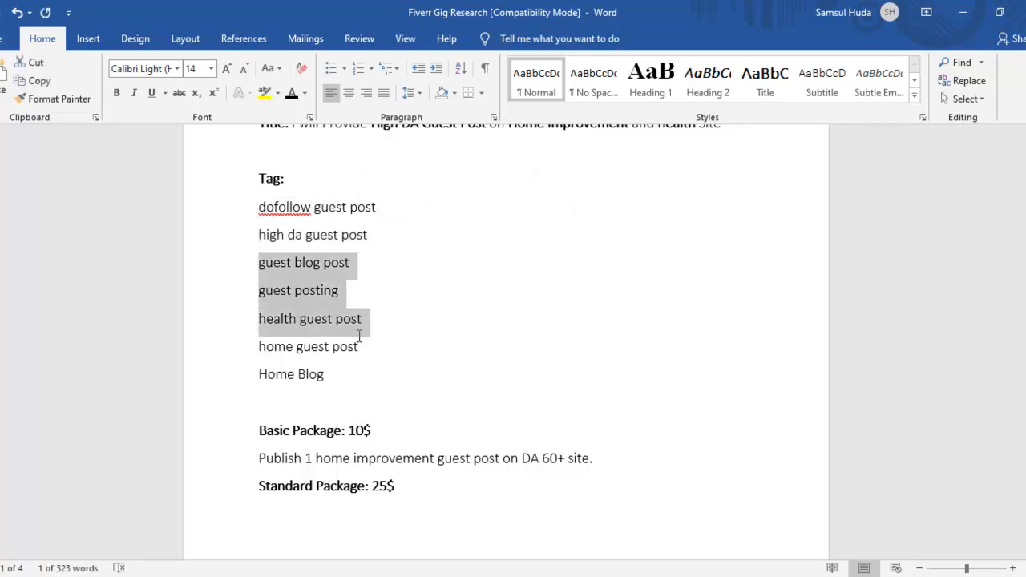
click(336, 234)
drag(259, 208, 326, 381)
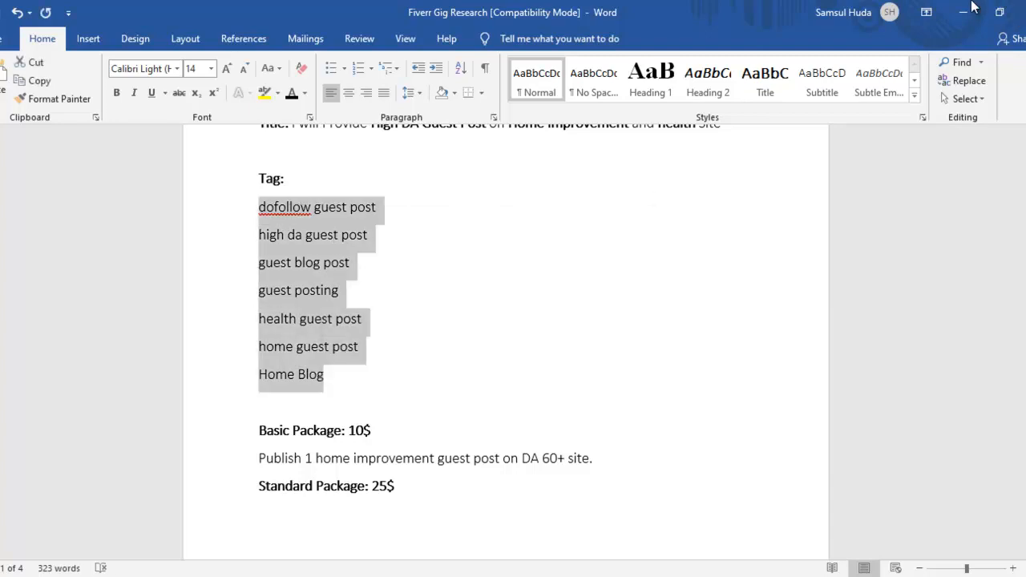
Return to the Fiverr gig form and read through the gig title, highlighting its guest post, home improvement and health keywords.
click(963, 12)
scroll(447, 323, up, 1)
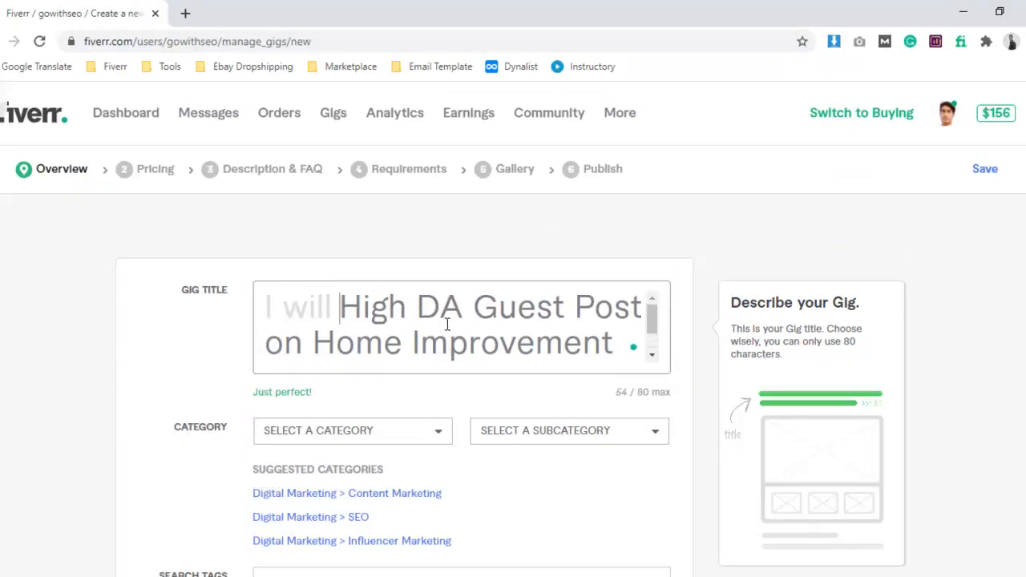
scroll(454, 321, down, 1)
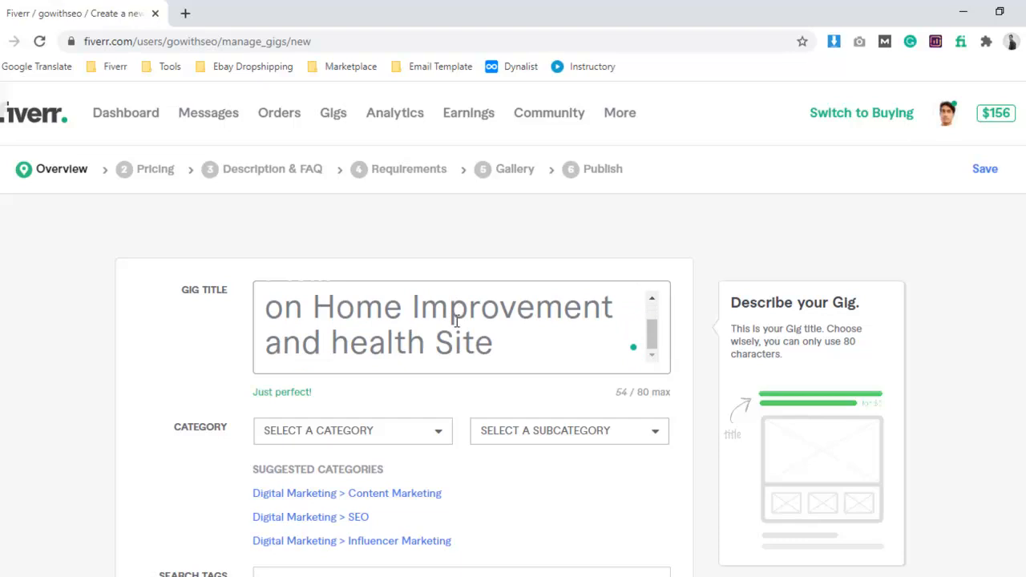
scroll(454, 318, up, 1)
drag(341, 308, 627, 303)
scroll(417, 325, down, 1)
drag(335, 308, 516, 307)
drag(350, 342, 596, 332)
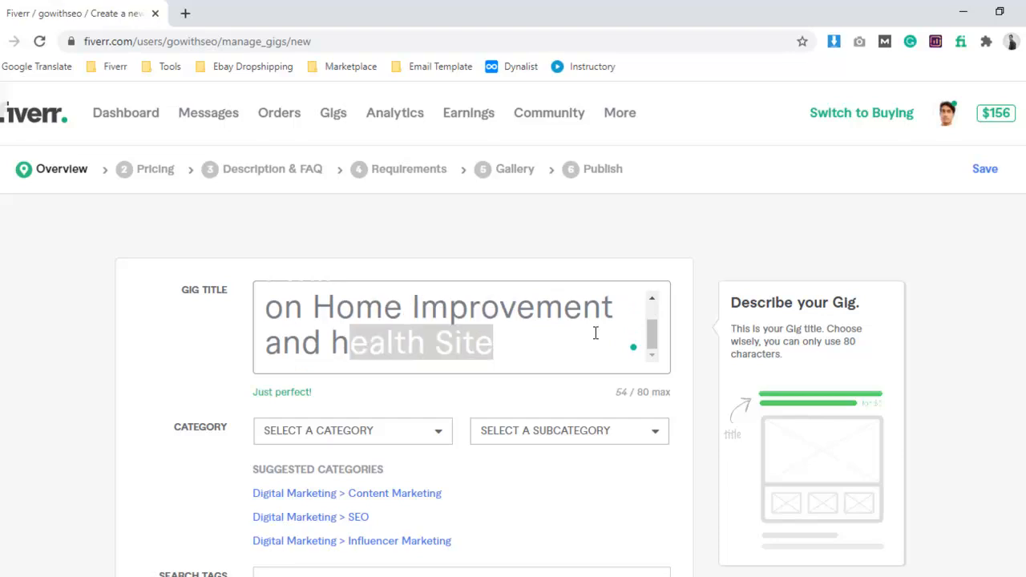
Assign the gig to the suggested category Digital Marketing > SEO with the service type Off-Page SEO.
scroll(596, 333, down, 1)
key(Tab)
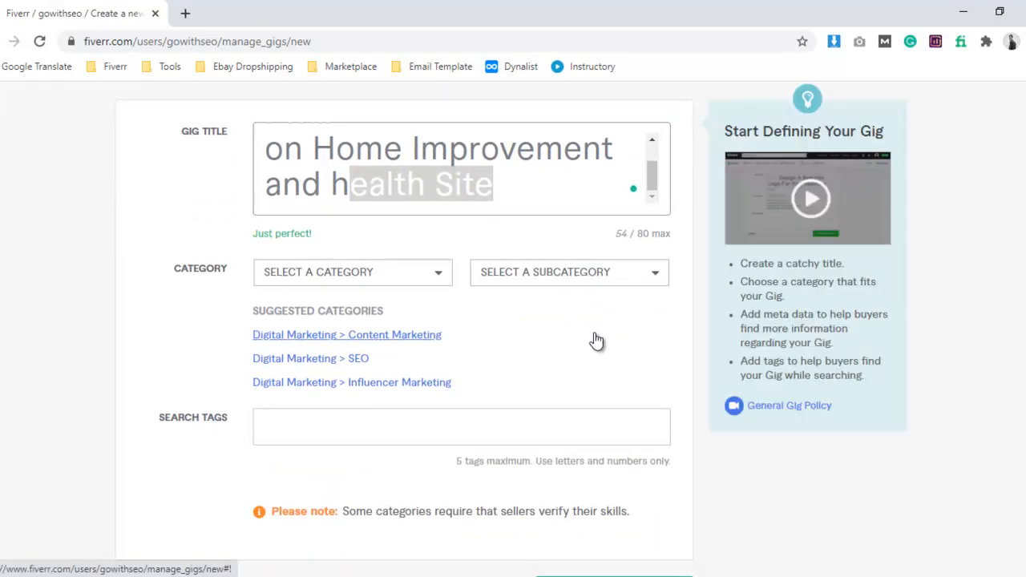
click(339, 361)
scroll(479, 337, down, 3)
click(365, 186)
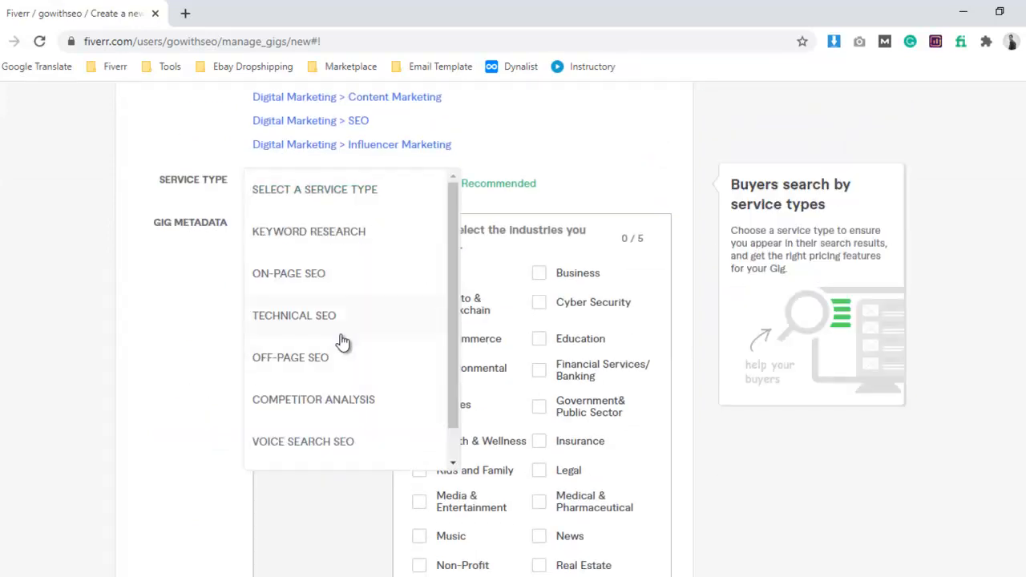
click(332, 359)
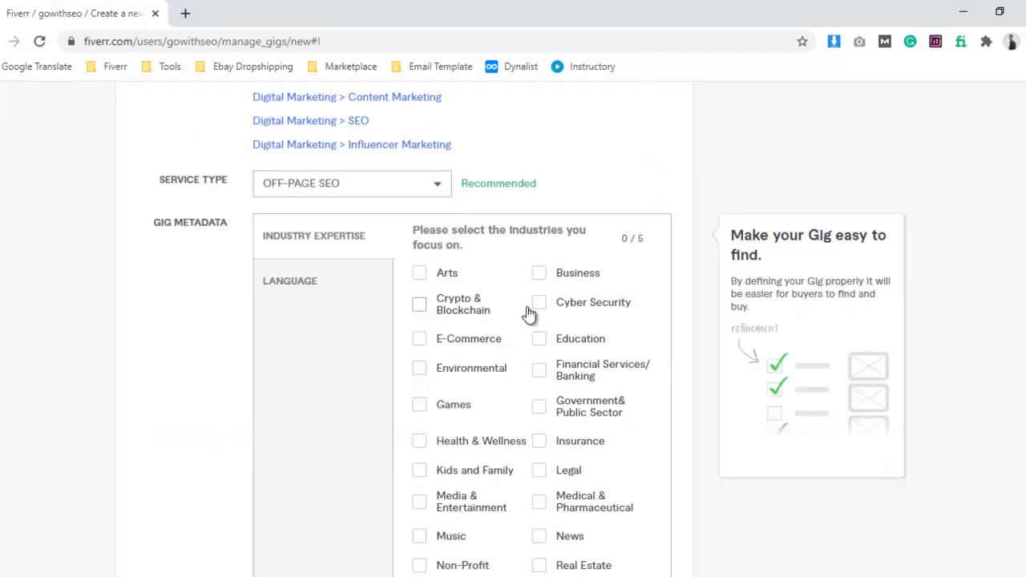
Select Cyber Security, Education, E-Commerce and Games as the gig's industry expertise.
click(540, 307)
click(540, 340)
click(420, 340)
click(423, 405)
Copy "home guest post" from the tag list in the Word notes and paste it into the gig's search tags.
scroll(490, 371, down, 8)
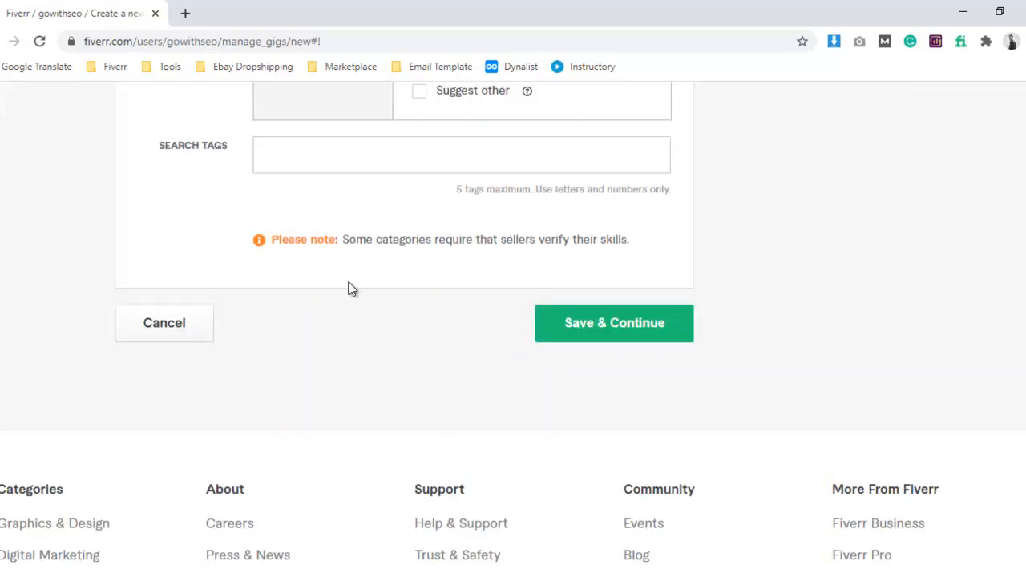
key(alt+Tab)
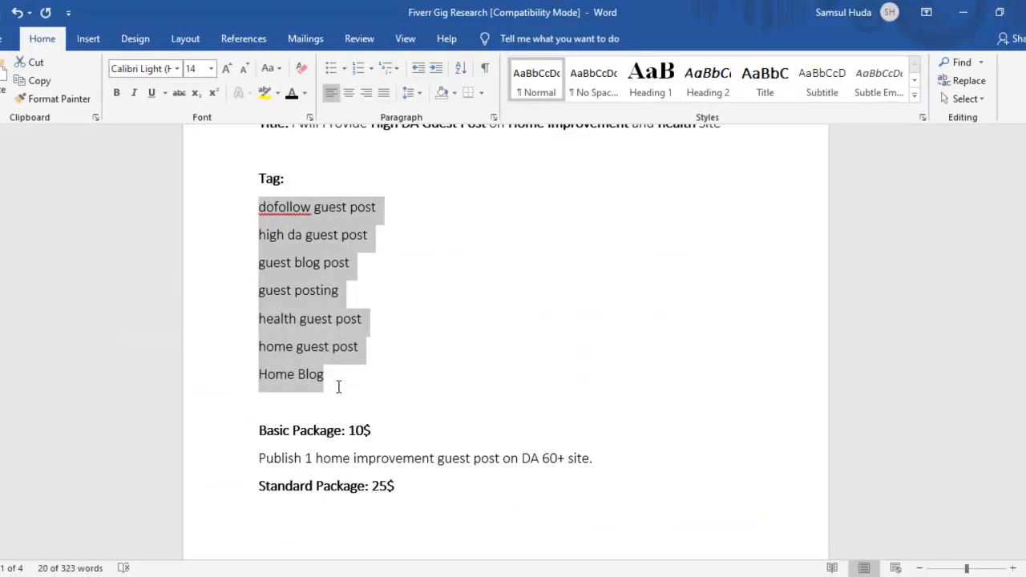
click(340, 385)
drag(366, 349, 259, 346)
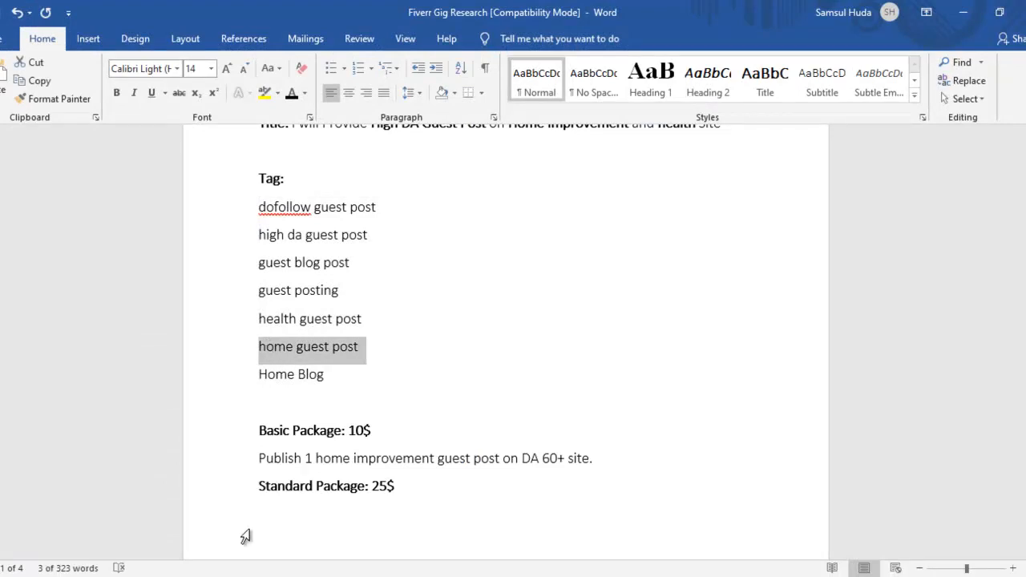
key(ctrl+c)
key(alt+Tab)
click(291, 163)
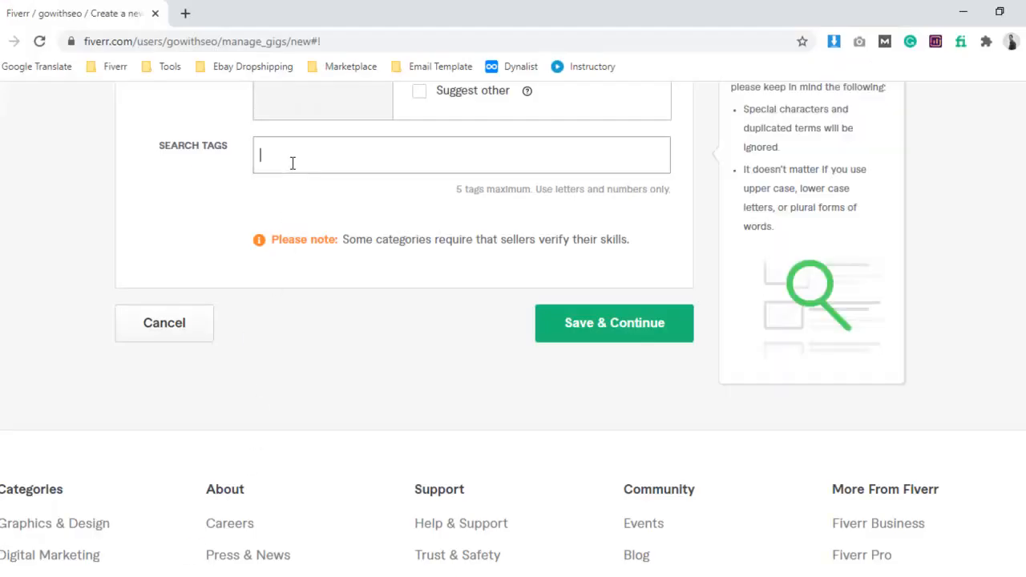
key(ctrl+v)
Try to save the overview, and commit the pasted "home guest post" text as a search tag.
click(565, 336)
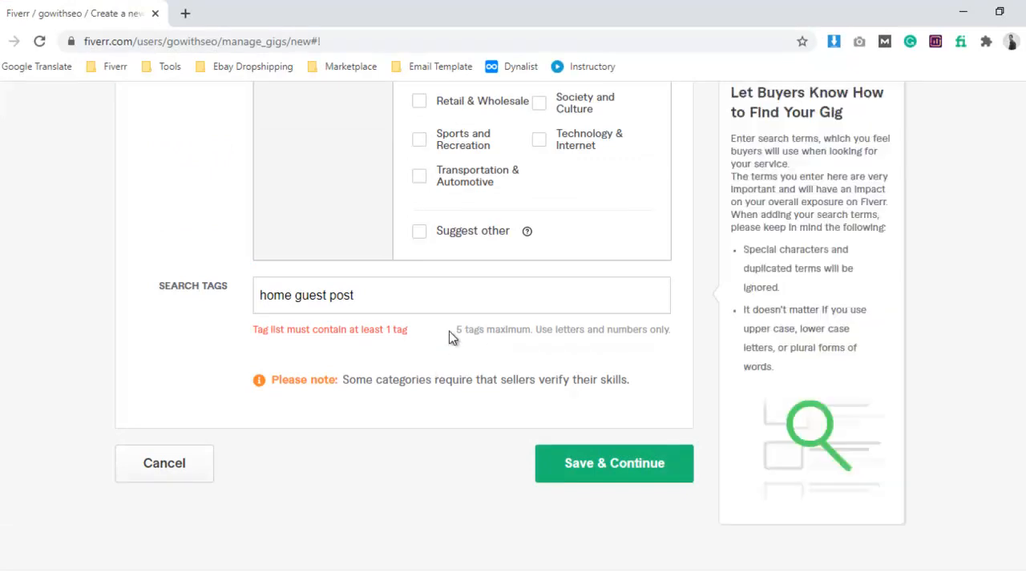
scroll(524, 334, up, 10)
scroll(518, 332, down, 6)
scroll(286, 476, down, 4)
click(381, 396)
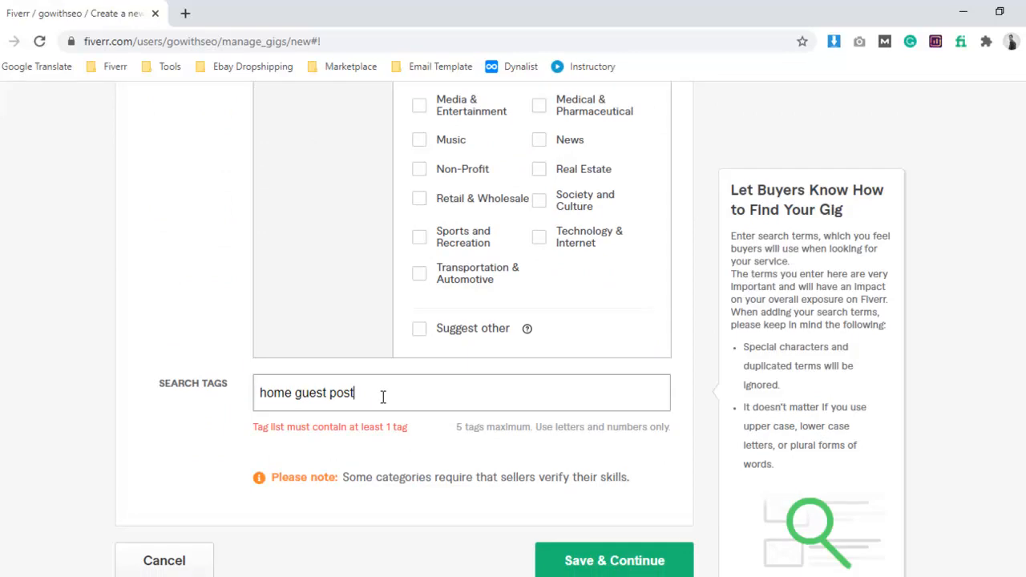
key(Return)
Copy "health guest post" from the Word notes as a second search tag and save the overview to continue to pricing.
key(alt+Tab)
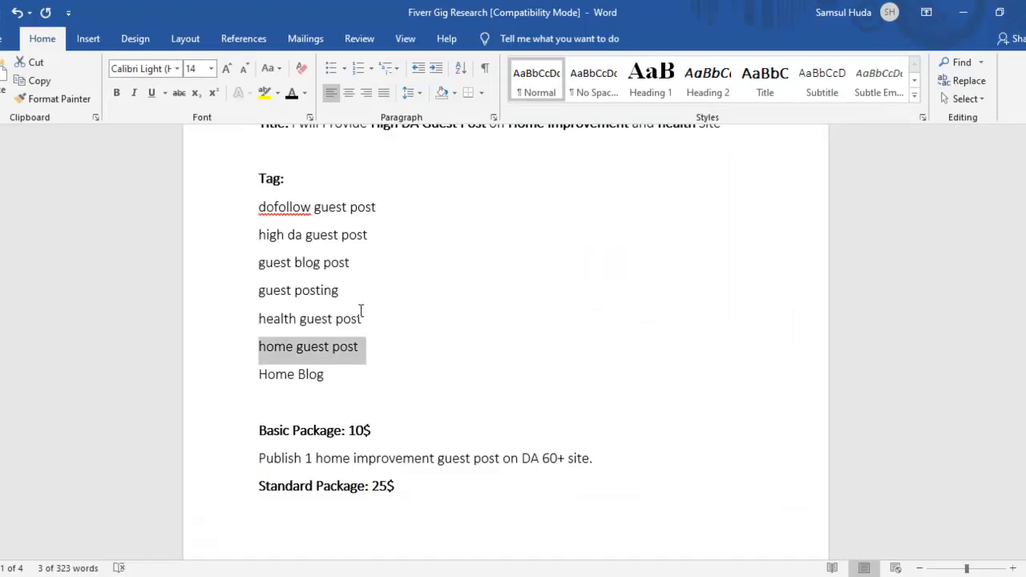
drag(376, 317, 263, 316)
key(ctrl+c)
key(alt+Tab)
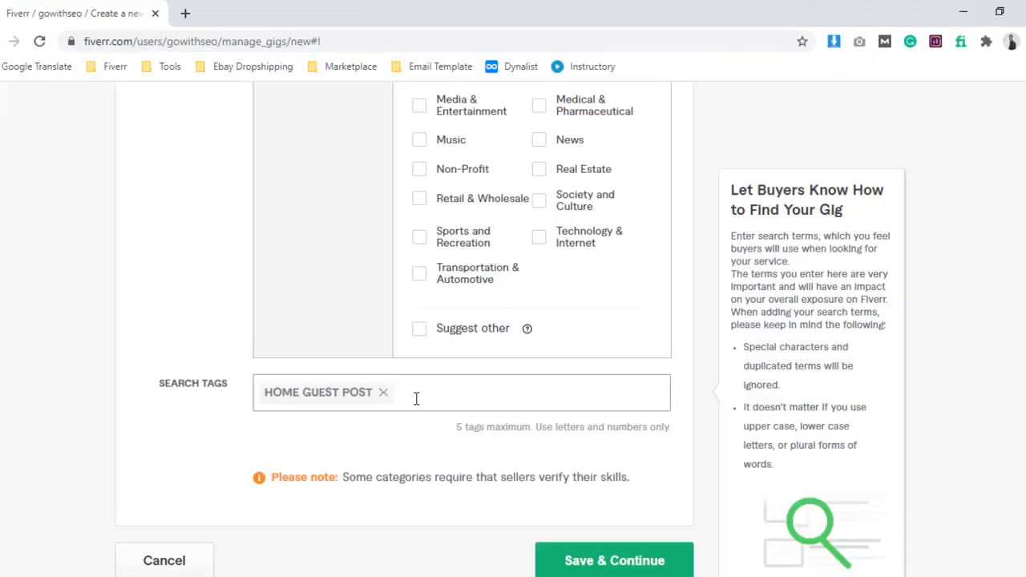
key(ctrl+v)
key(Return)
click(665, 563)
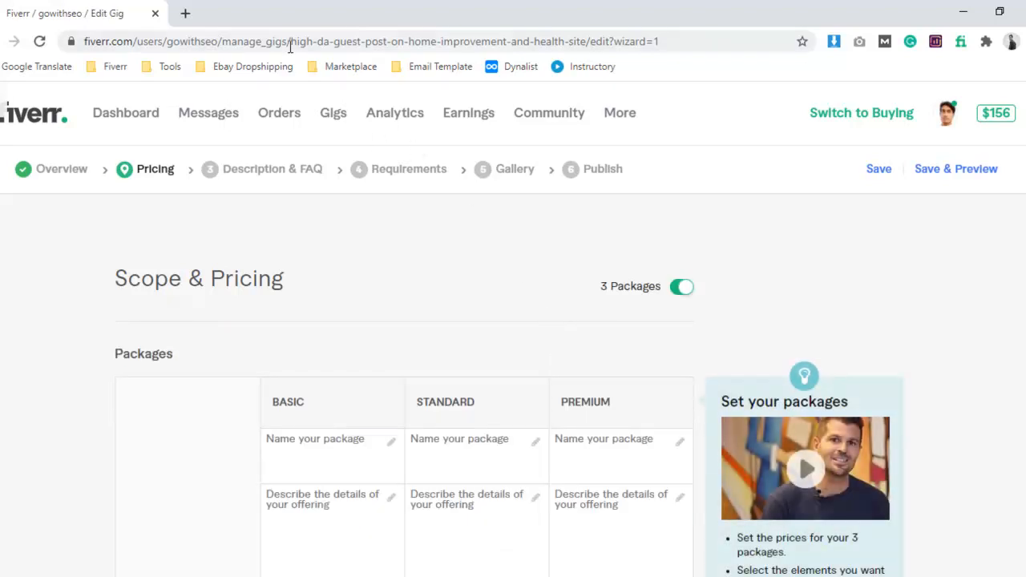
Highlight the title keywords in the gig's URL and reopen the Overview section to look over its details.
drag(291, 41, 586, 48)
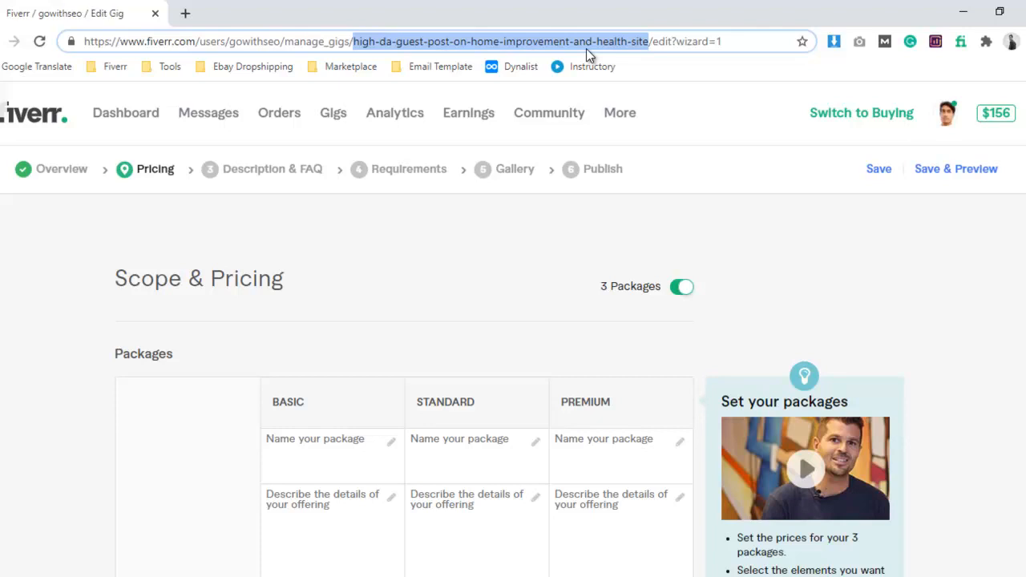
click(81, 171)
scroll(397, 208, down, 3)
scroll(397, 209, up, 3)
scroll(393, 337, down, 1)
scroll(390, 354, up, 1)
Replace the gig title with "Provide High DA Guest Post on Home Improvement and health Site", copied from the Word notes.
key(alt+Tab)
scroll(358, 392, up, 4)
mouse_move(323, 314)
mouse_down()
mouse_move(570, 343)
mouse_move(701, 332)
mouse_move(720, 315)
mouse_up()
click(159, 576)
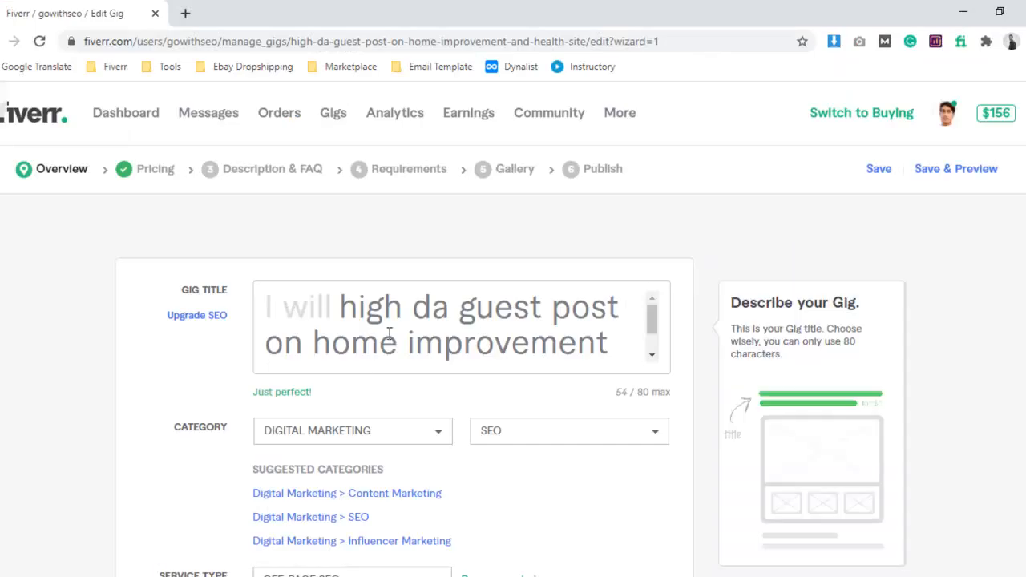
key(ctrl+a)
key(ctrl+v)
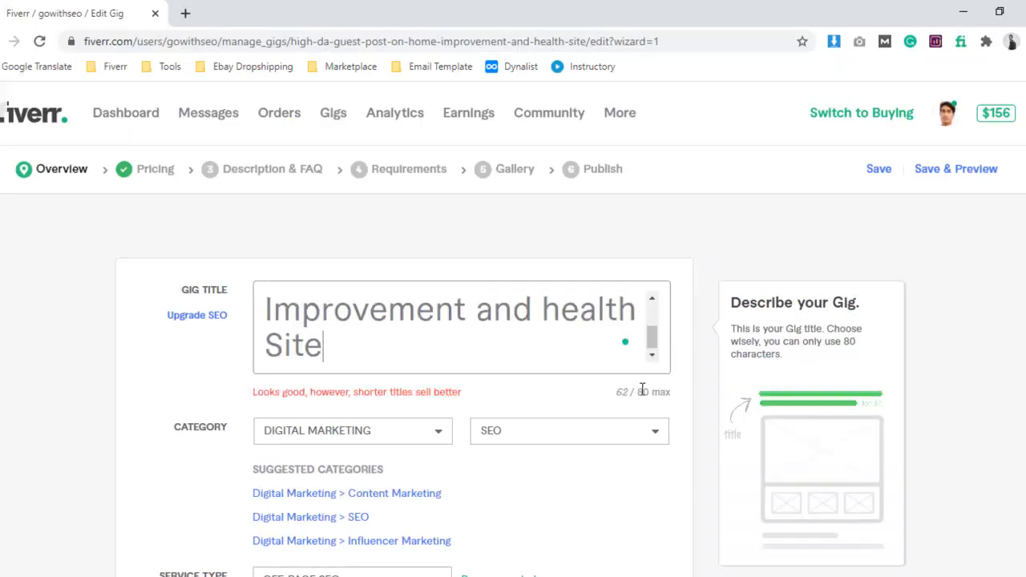
Upgrade the gig's SEO by adding a separate SEO title, and save the Overview section.
scroll(417, 346, up, 2)
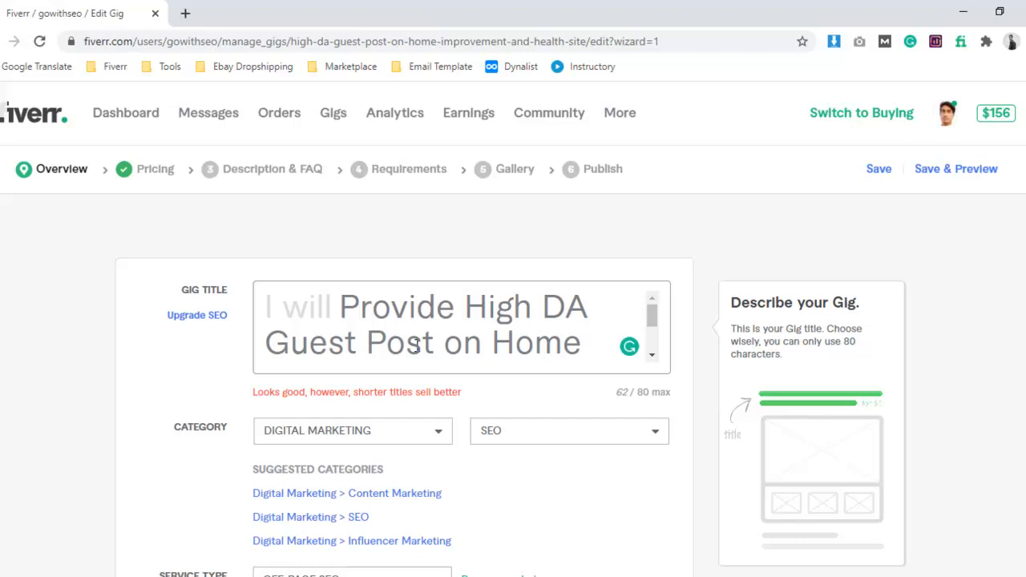
click(195, 316)
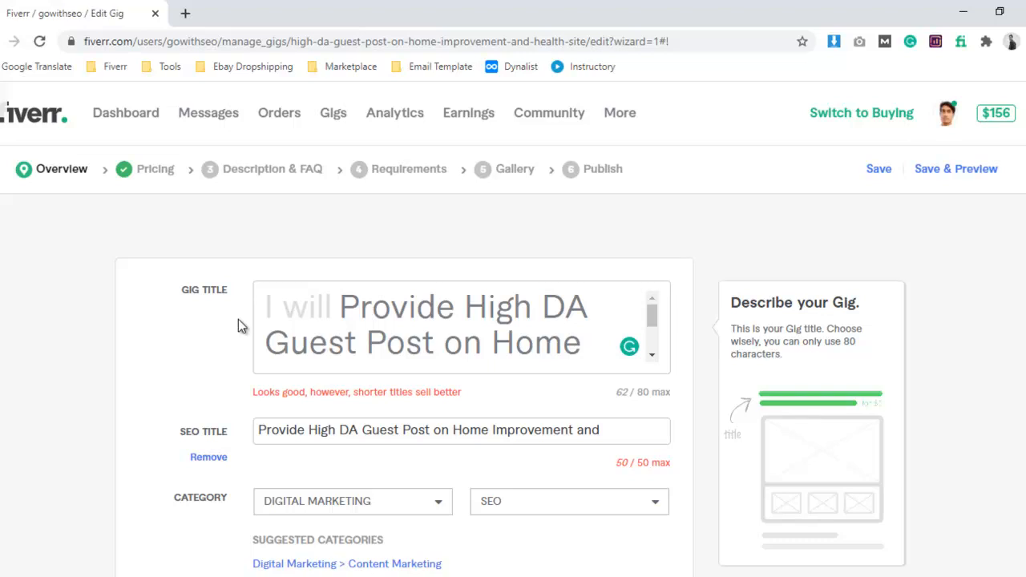
scroll(263, 244, down, 1)
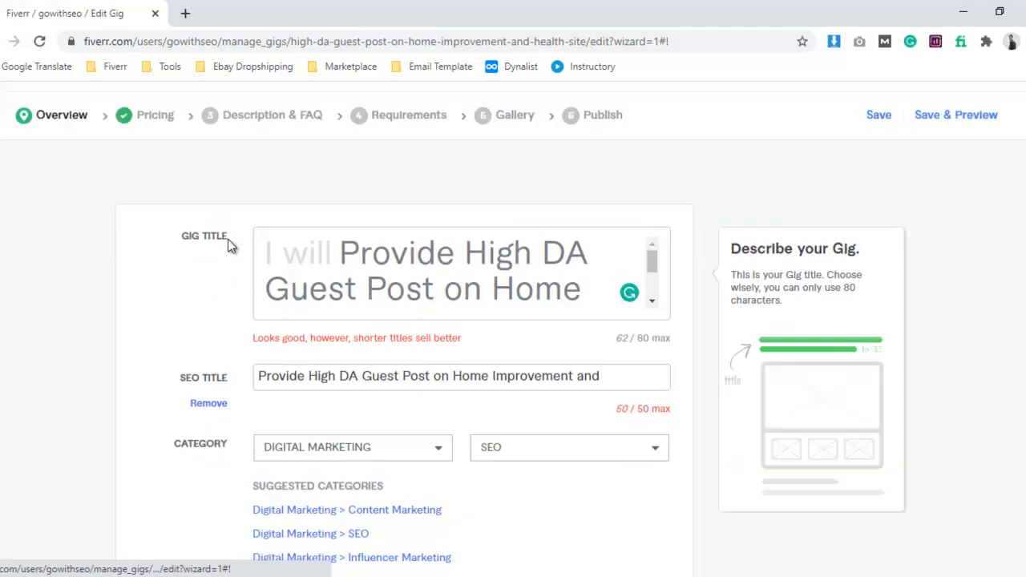
scroll(185, 211, down, 1)
scroll(85, 172, up, 1)
scroll(550, 495, down, 15)
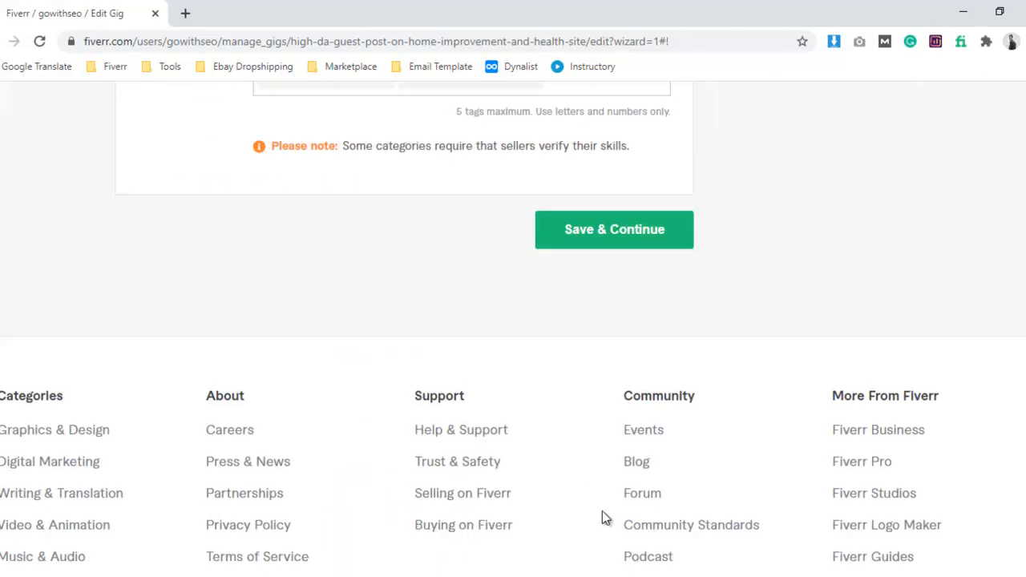
click(591, 281)
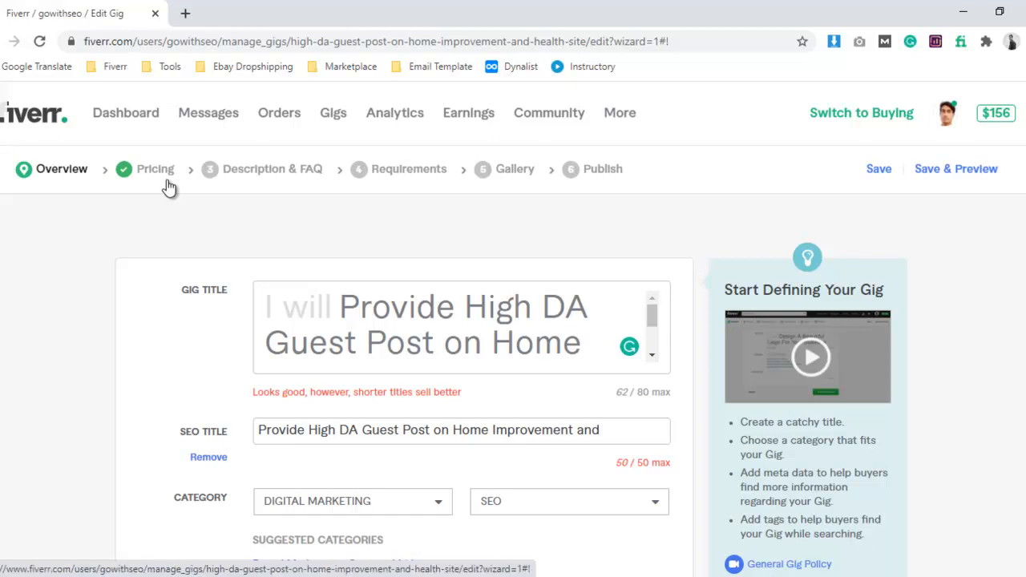
Edit the SEO title to read "High DA Guest Post on Home Improvement blog".
scroll(192, 297, down, 2)
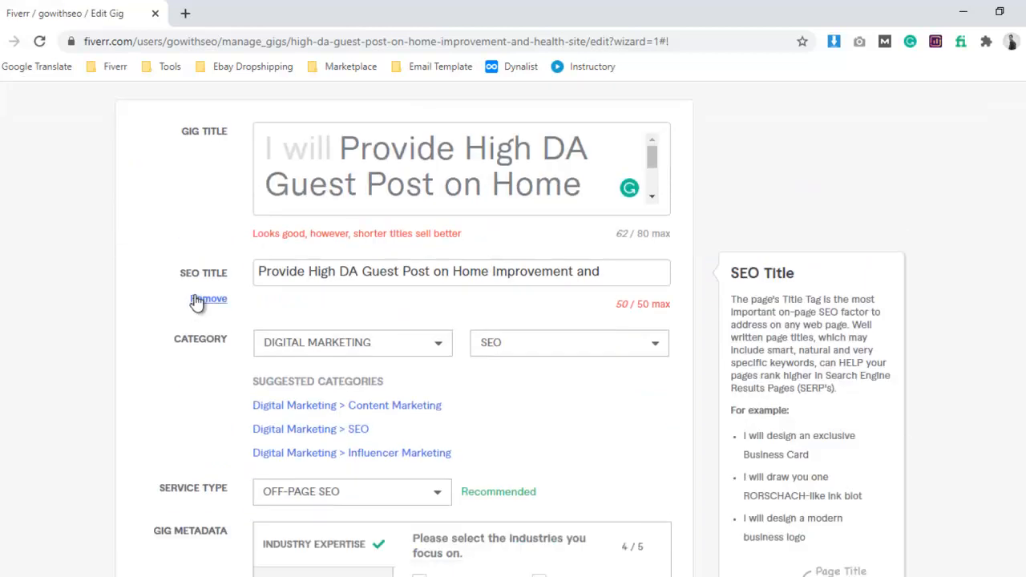
mouse_move(298, 262)
drag(309, 271, 236, 268)
key(BackSpace)
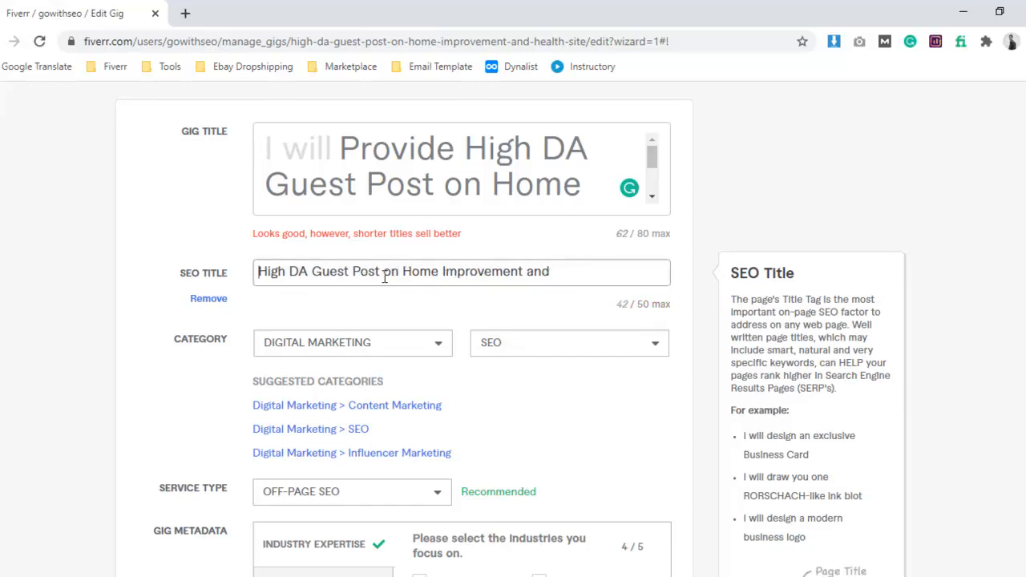
drag(525, 271, 568, 270)
text(site)
key(BackSpace)
key(BackSpace)
key(BackSpace)
key(BackSpace)
text(blog)
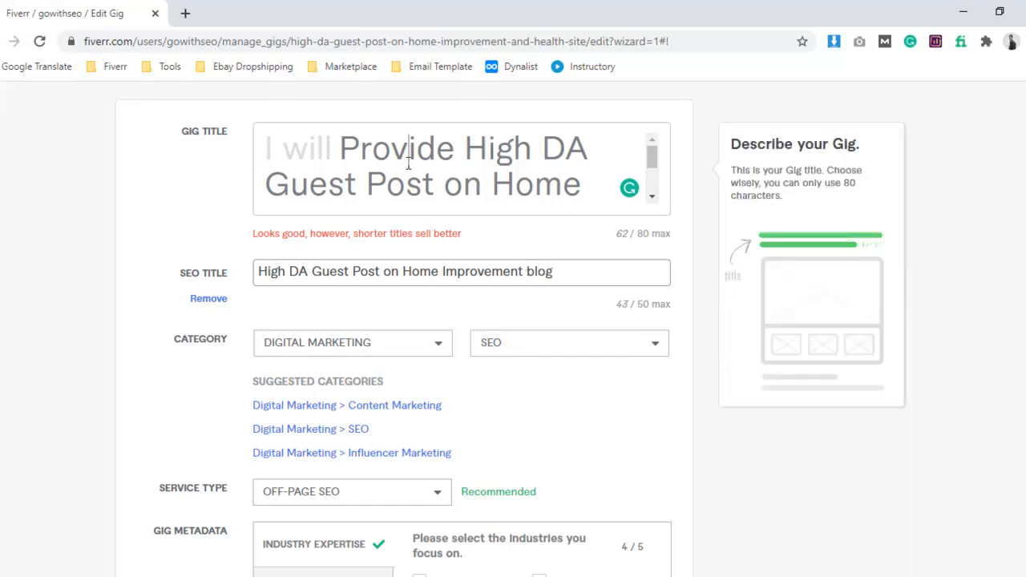
Switch to the Word notes and look over the guest post and home blog tag keywords, and return to the gig form.
drag(409, 151, 555, 189)
key(alt+Tab)
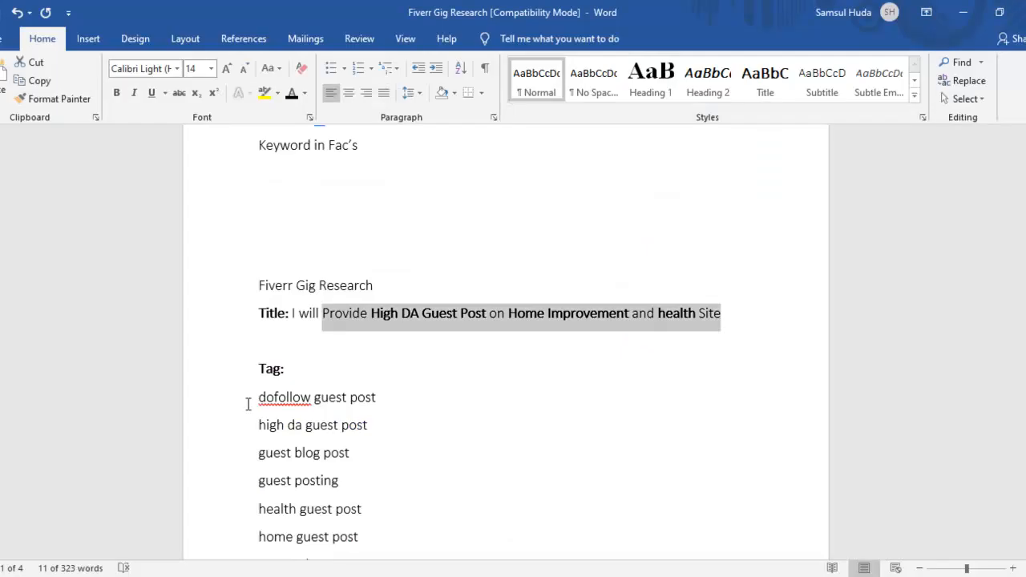
scroll(300, 465, down, 2)
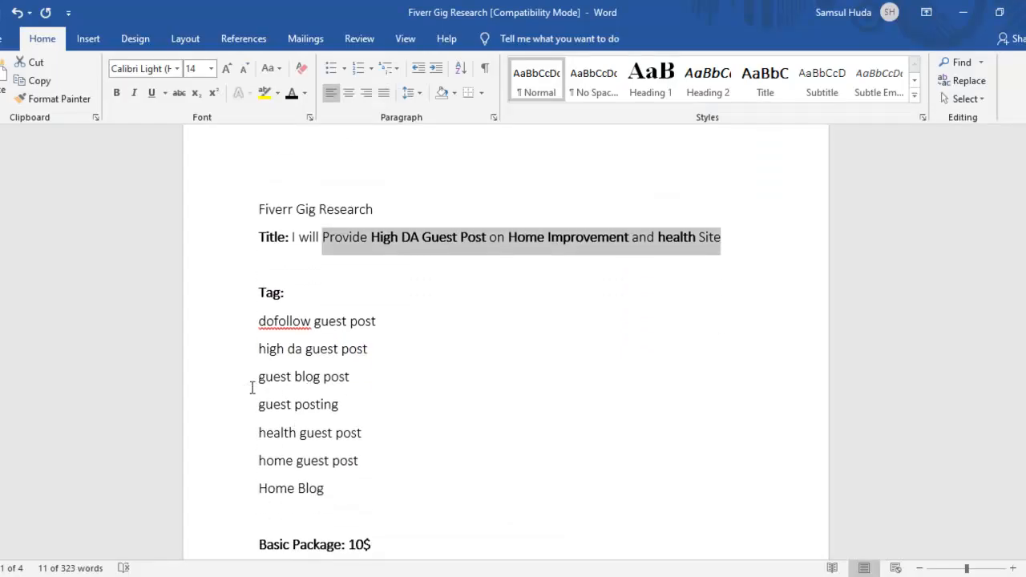
drag(260, 378, 361, 381)
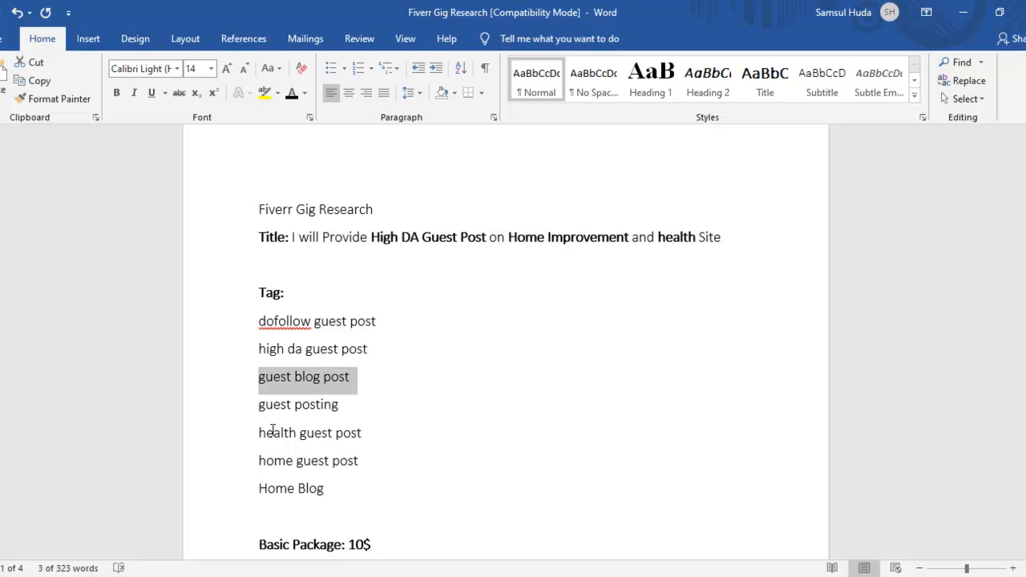
drag(277, 464, 383, 465)
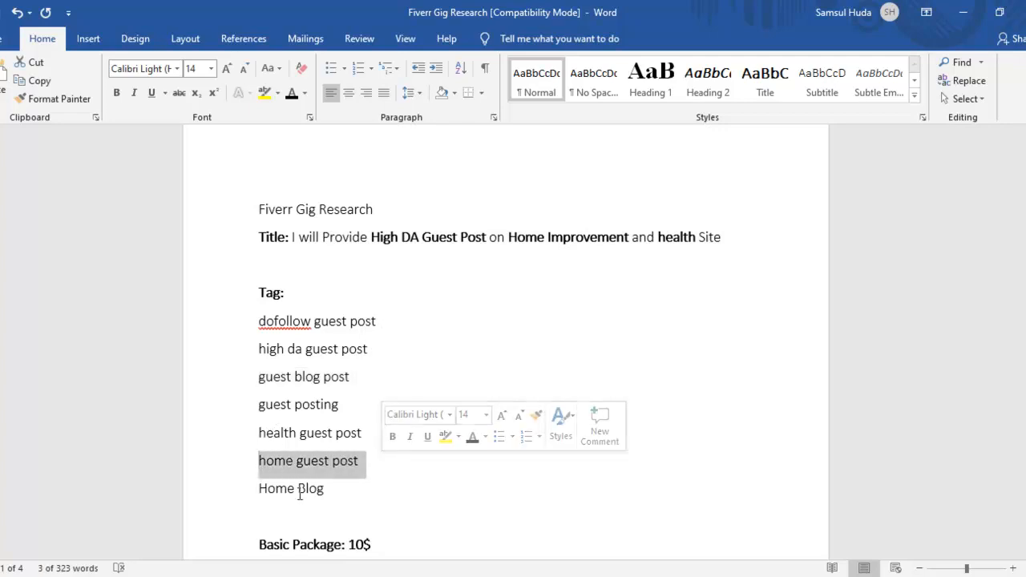
drag(271, 490, 424, 469)
click(964, 12)
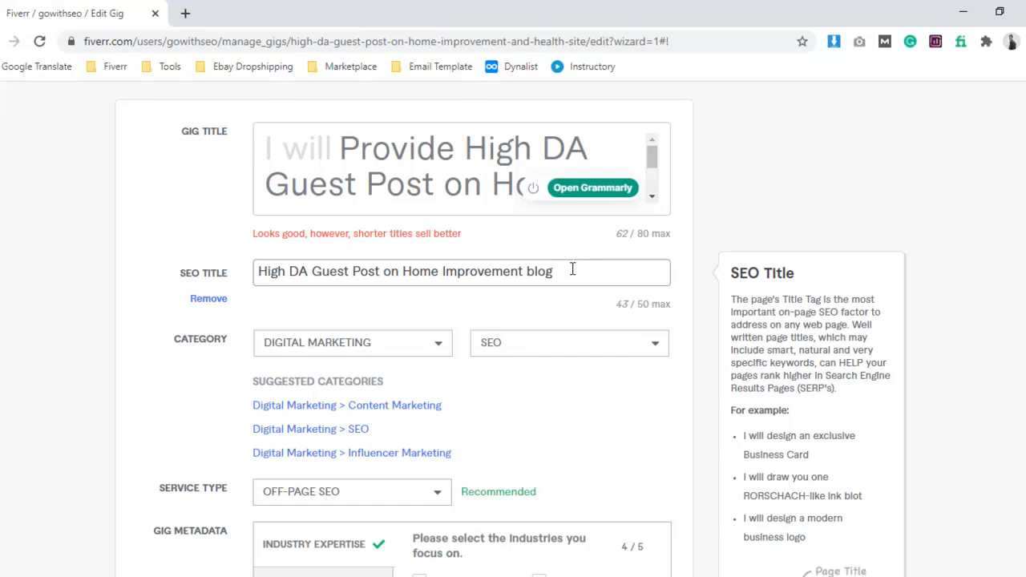
Change the gig's category to Digital Marketing > Content Marketing and set the service type to Guest Posting.
scroll(594, 249, down, 1)
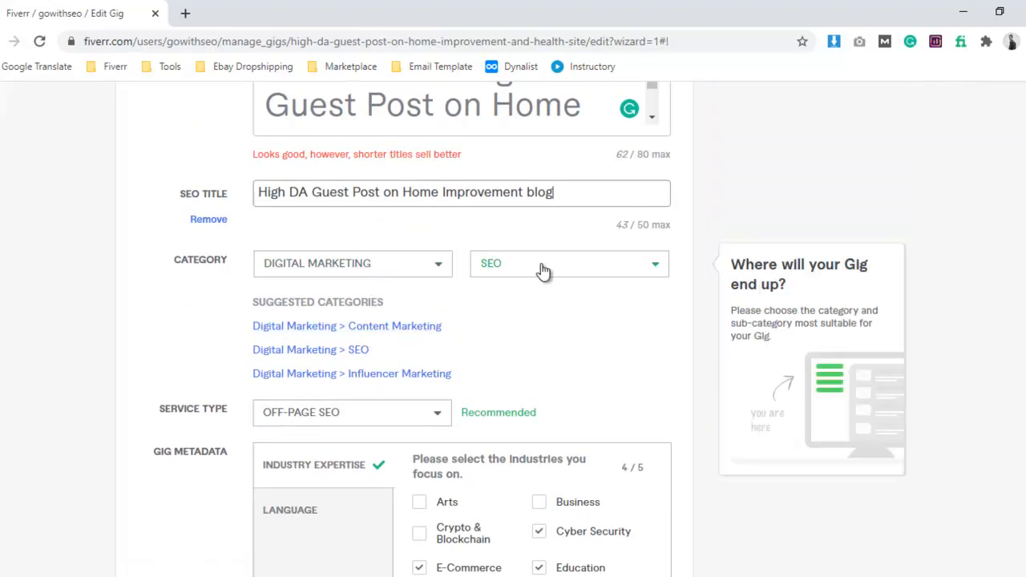
click(393, 328)
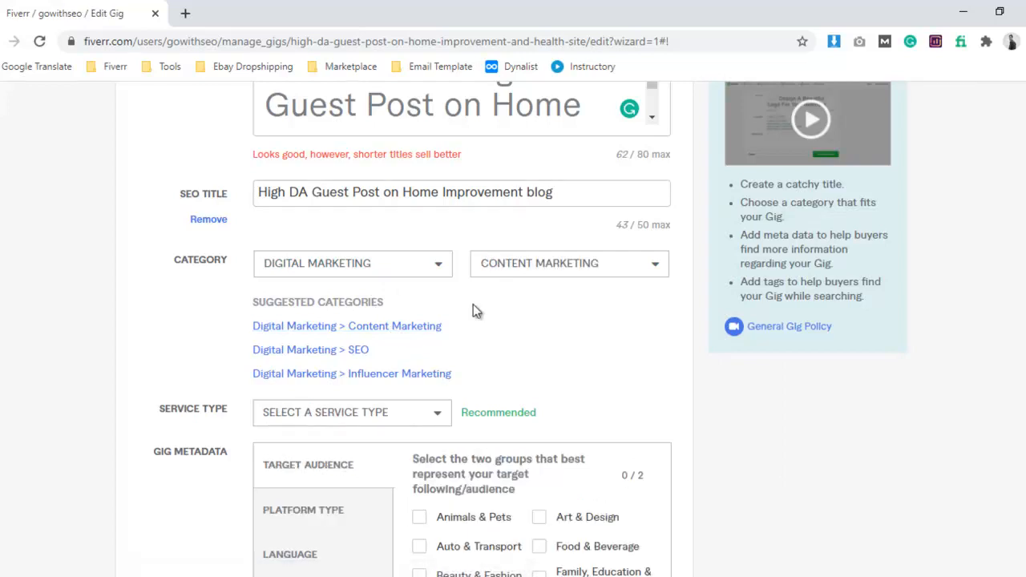
scroll(470, 310, down, 3)
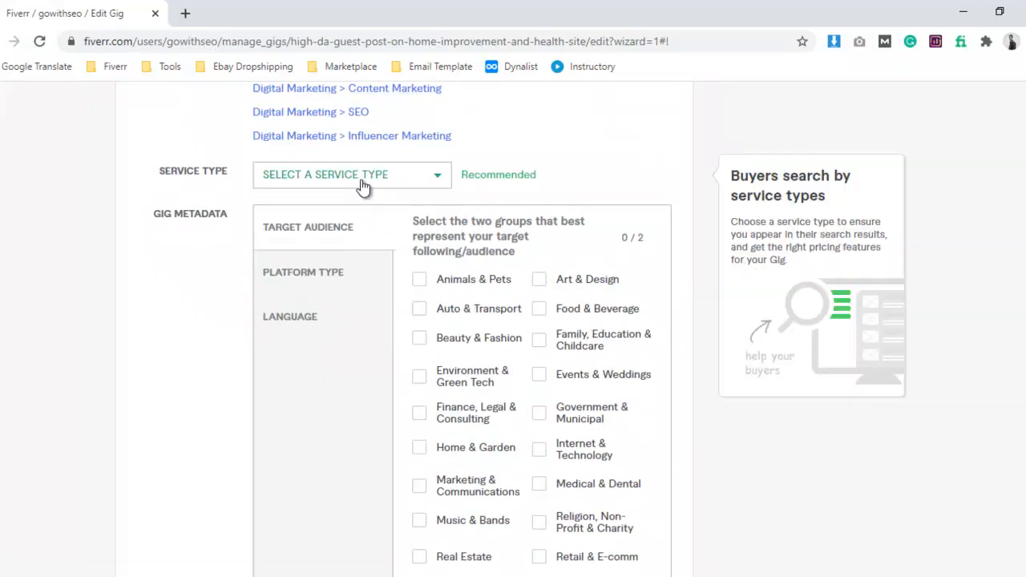
click(362, 184)
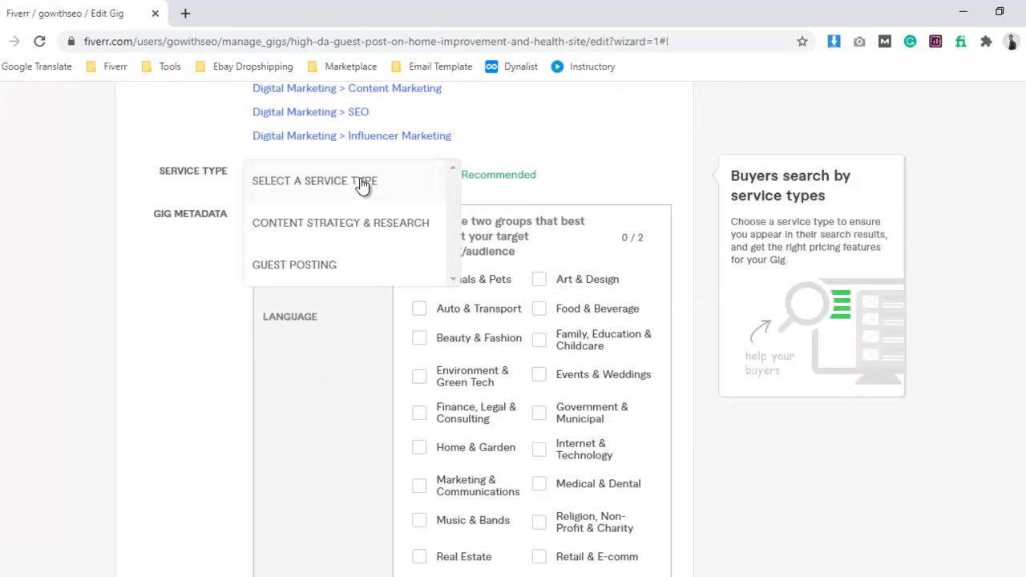
click(337, 273)
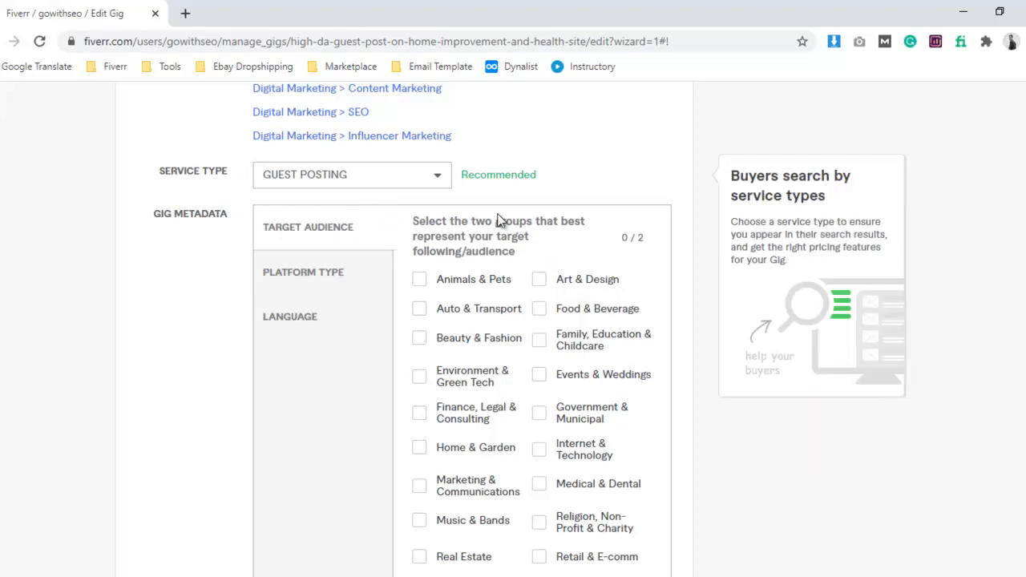
Choose Home & Garden as a target audience group in the gig metadata and review the other audience options.
scroll(461, 274, down, 1)
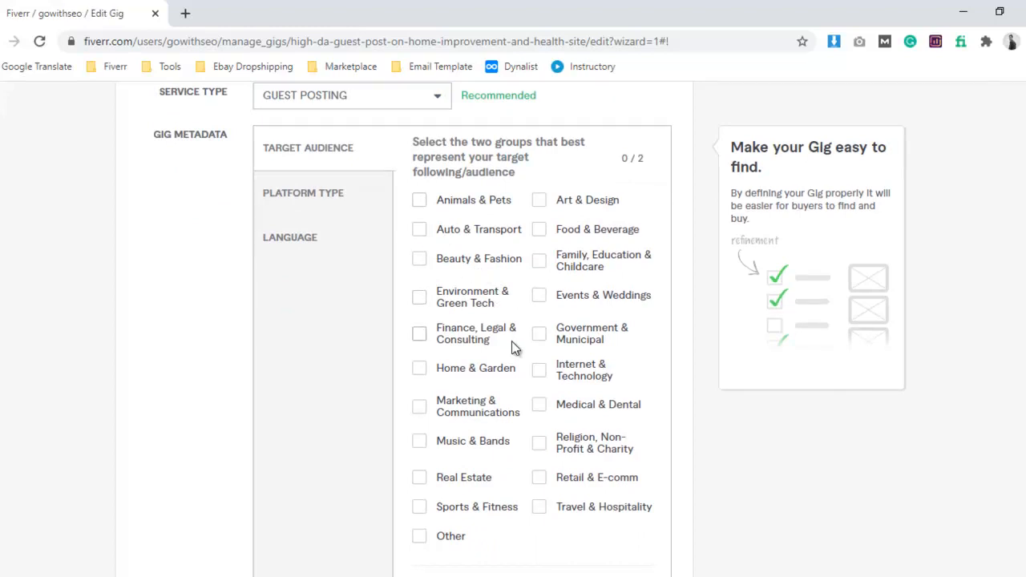
scroll(513, 344, down, 1)
click(420, 291)
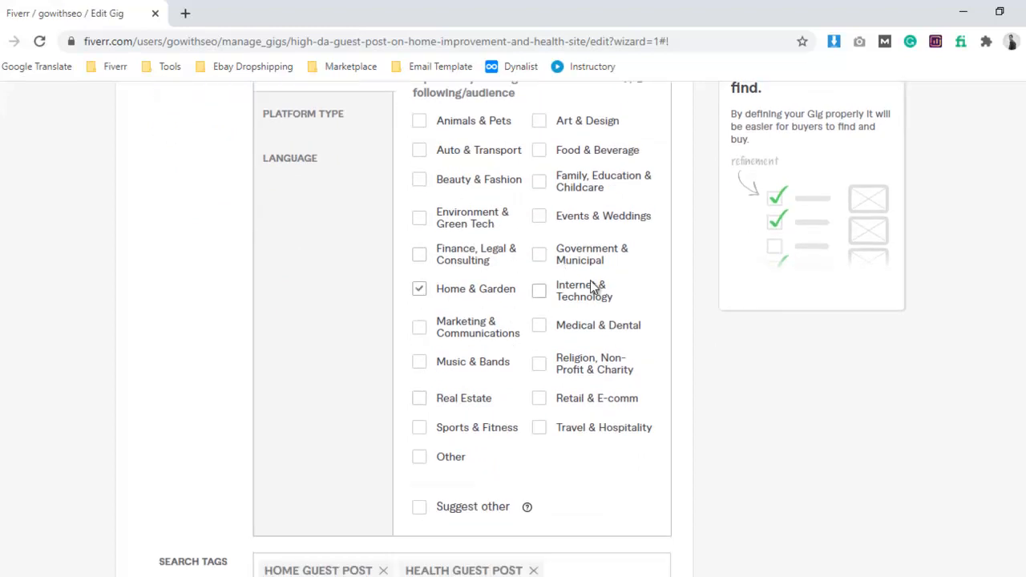
scroll(572, 396, up, 1)
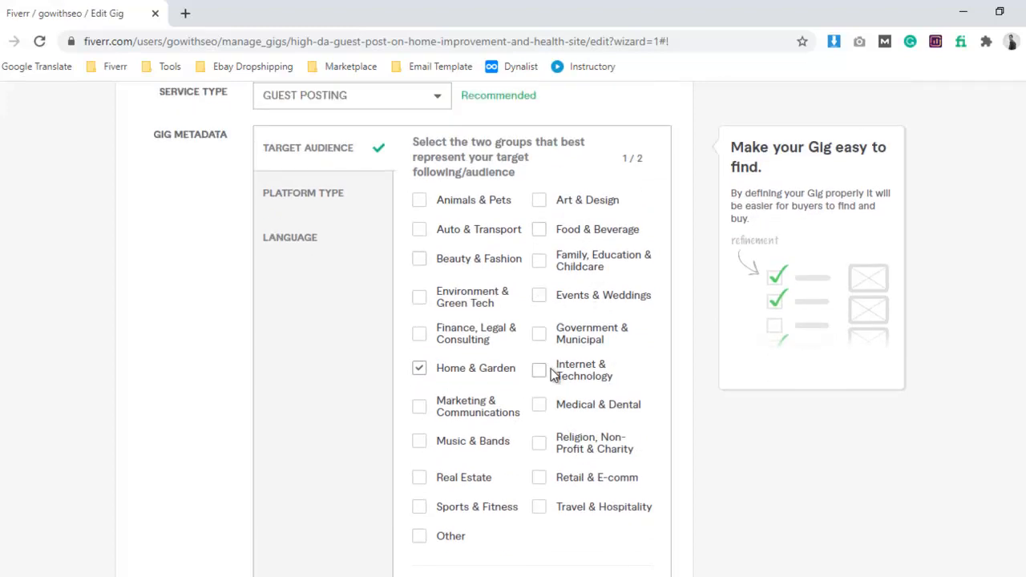
scroll(555, 380, down, 1)
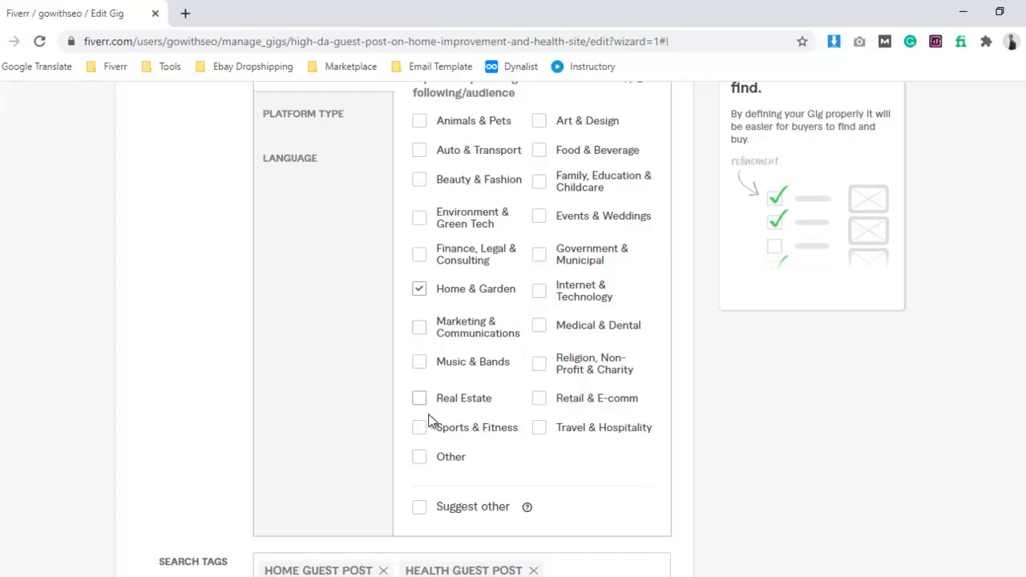
scroll(448, 431, up, 1)
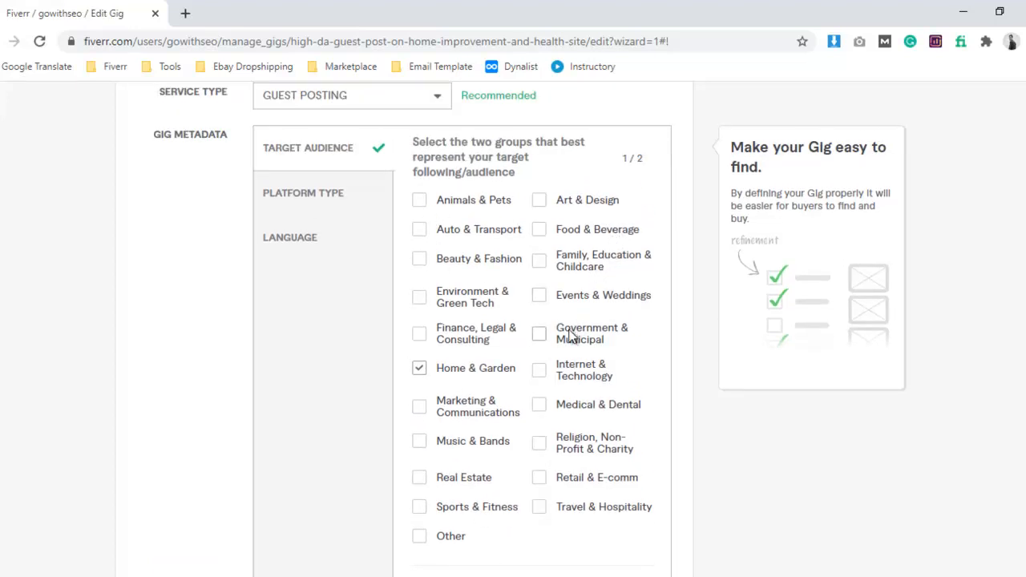
scroll(585, 376, down, 1)
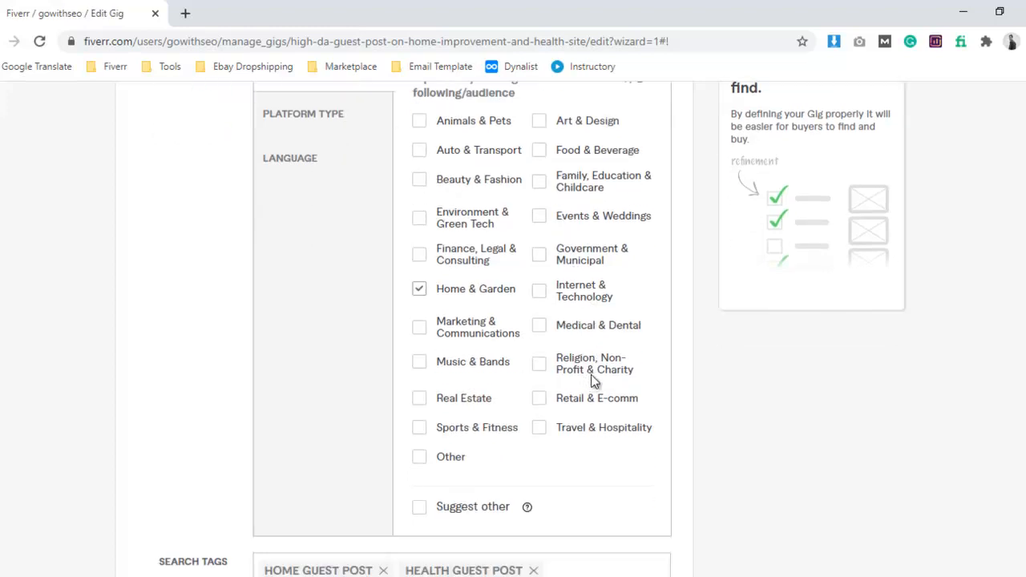
Add Sports & Fitness as the second target audience group, leaving Travel & Hospitality unselected.
click(542, 431)
scroll(481, 401, up, 1)
scroll(522, 385, down, 1)
click(539, 429)
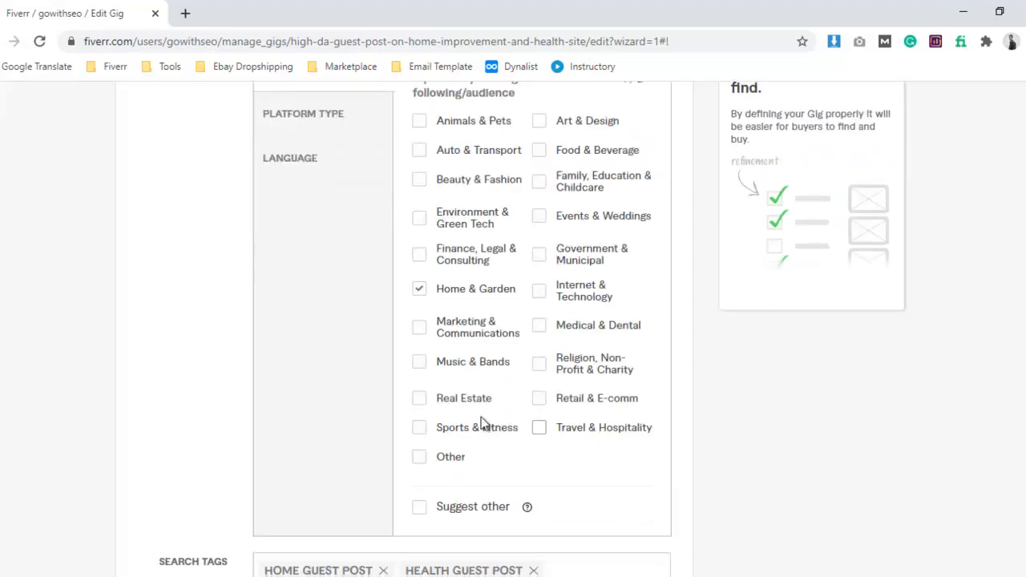
click(419, 428)
scroll(547, 393, up, 2)
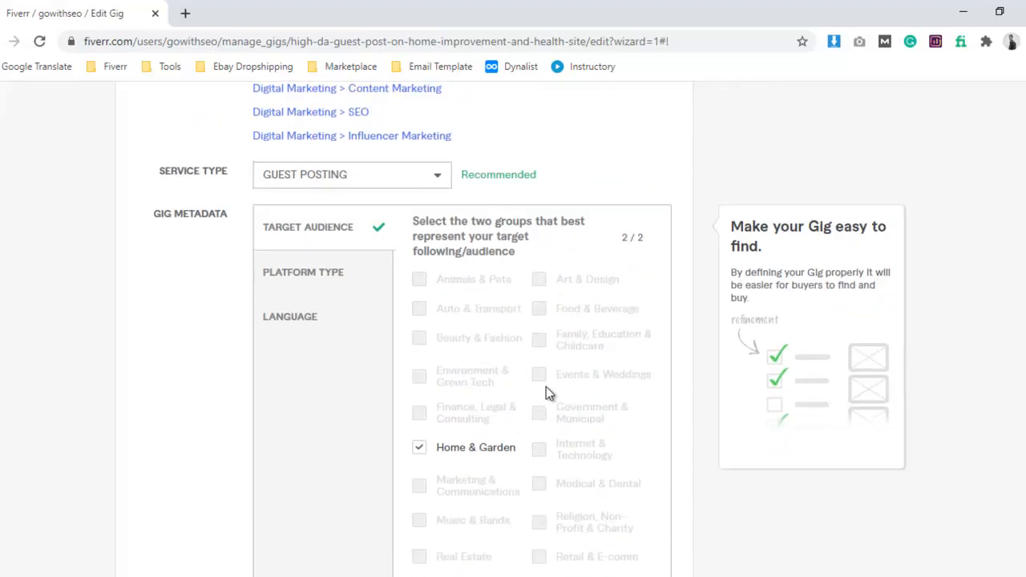
scroll(546, 393, down, 5)
scroll(381, 293, up, 6)
scroll(332, 353, down, 1)
Set the platform type in the gig metadata to Personal Blog.
click(312, 278)
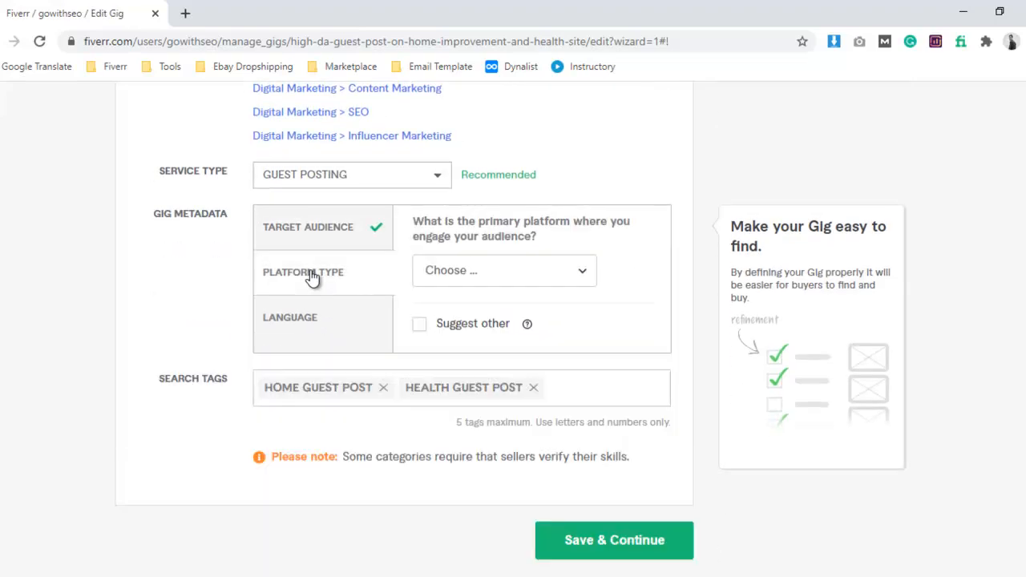
click(454, 276)
scroll(509, 365, down, 3)
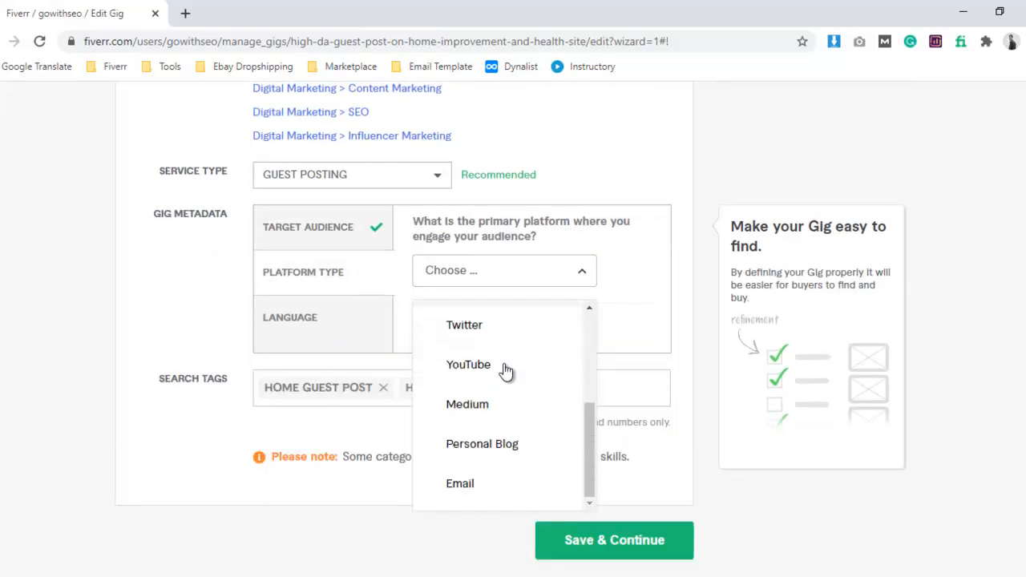
scroll(500, 401, down, 1)
scroll(501, 377, up, 3)
scroll(511, 332, up, 1)
scroll(511, 331, up, 1)
scroll(499, 337, down, 2)
scroll(500, 350, up, 2)
scroll(497, 350, down, 2)
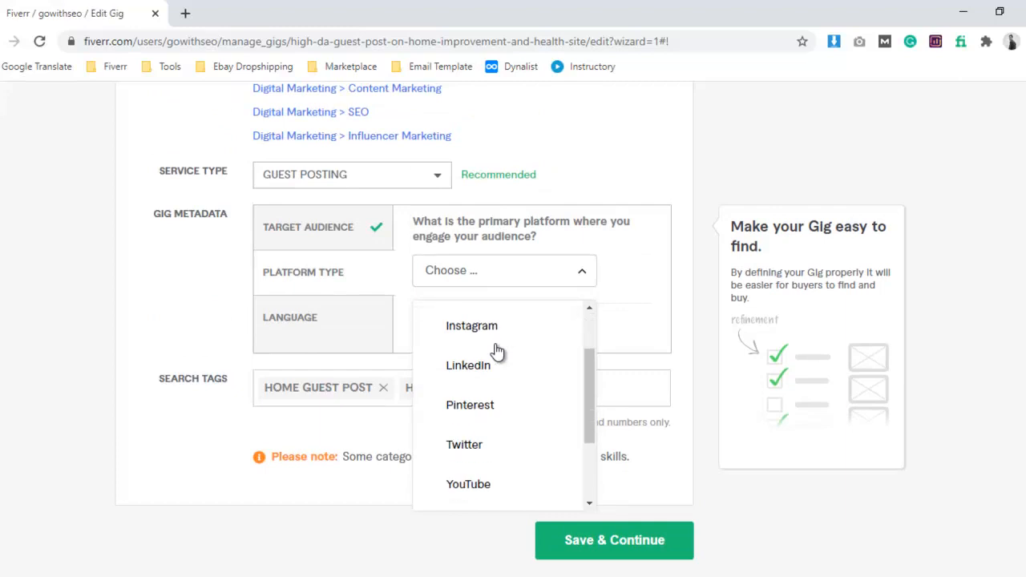
scroll(497, 350, down, 2)
click(501, 449)
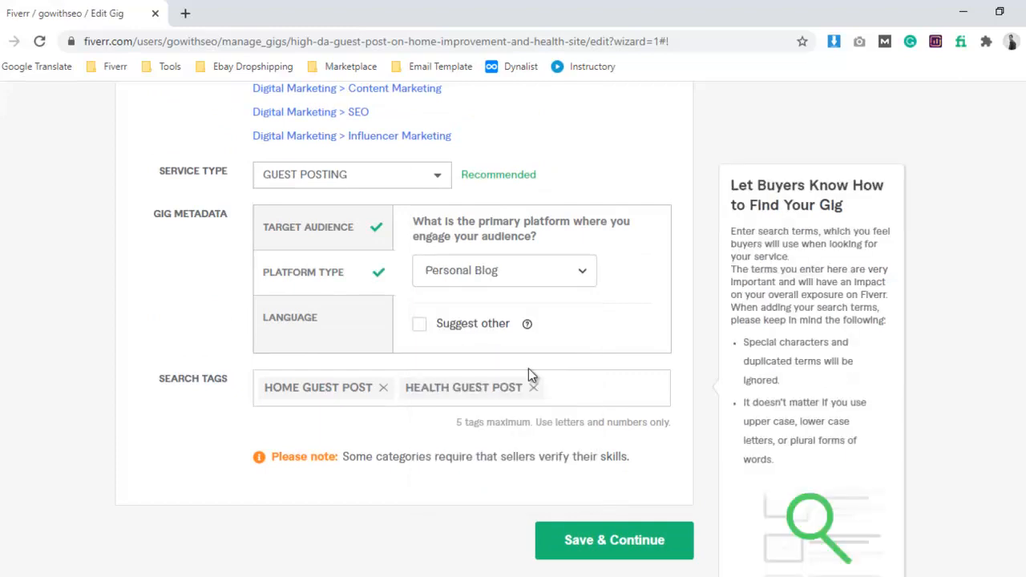
Set the language in the gig metadata to English.
scroll(473, 353, down, 2)
click(305, 160)
scroll(417, 189, up, 2)
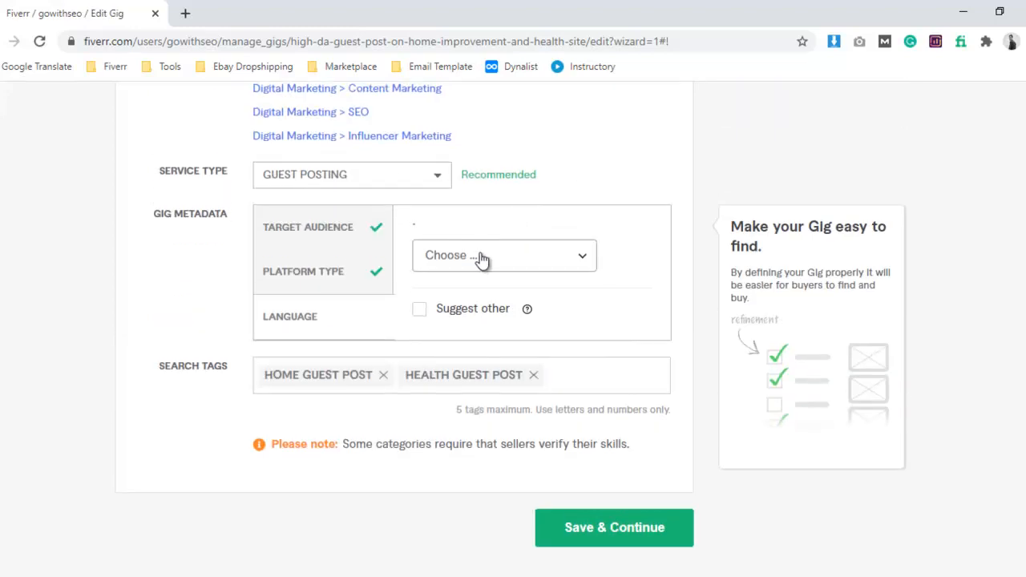
click(482, 258)
scroll(489, 437, down, 1)
scroll(494, 425, down, 4)
scroll(495, 415, down, 2)
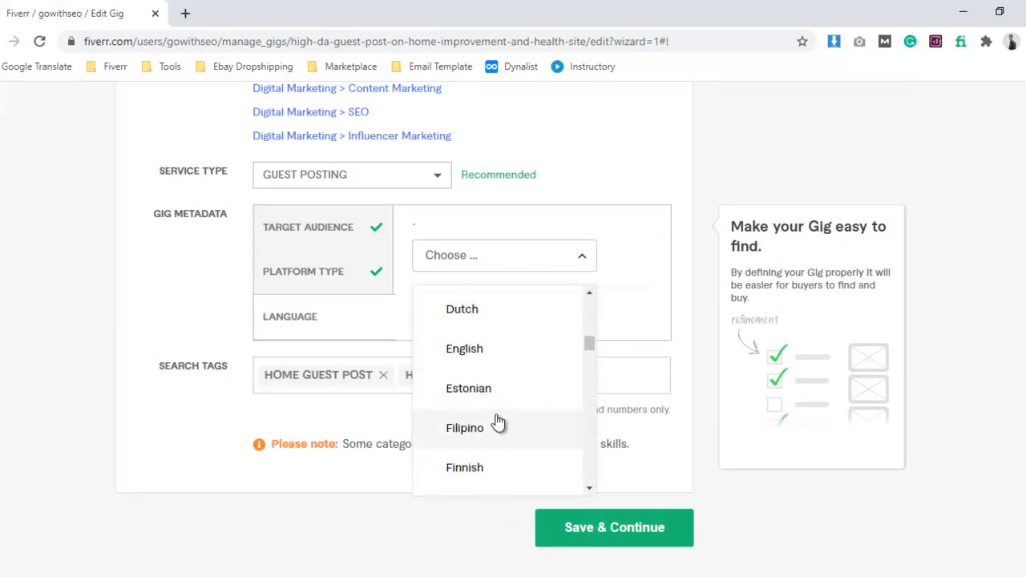
click(479, 351)
Remove both existing search tags and add "home guest post", copied from the Word notes, as a tag.
scroll(446, 339, down, 1)
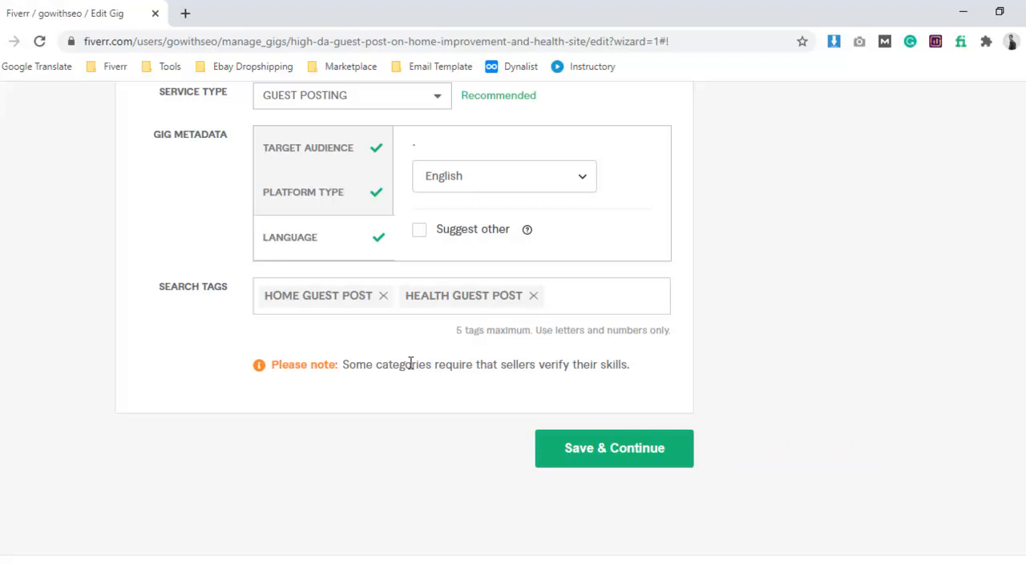
click(383, 296)
click(389, 296)
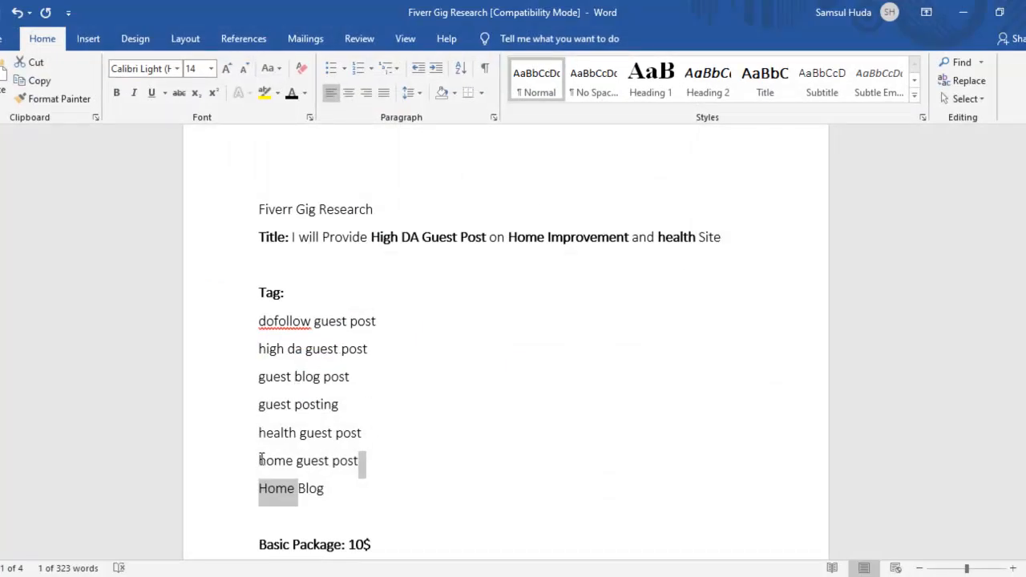
drag(260, 459, 359, 465)
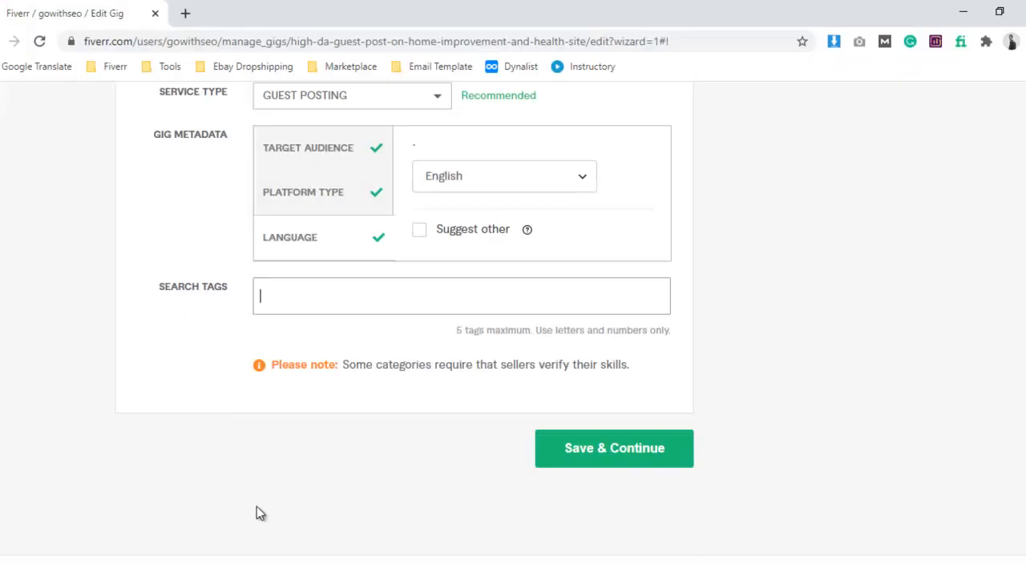
click(329, 315)
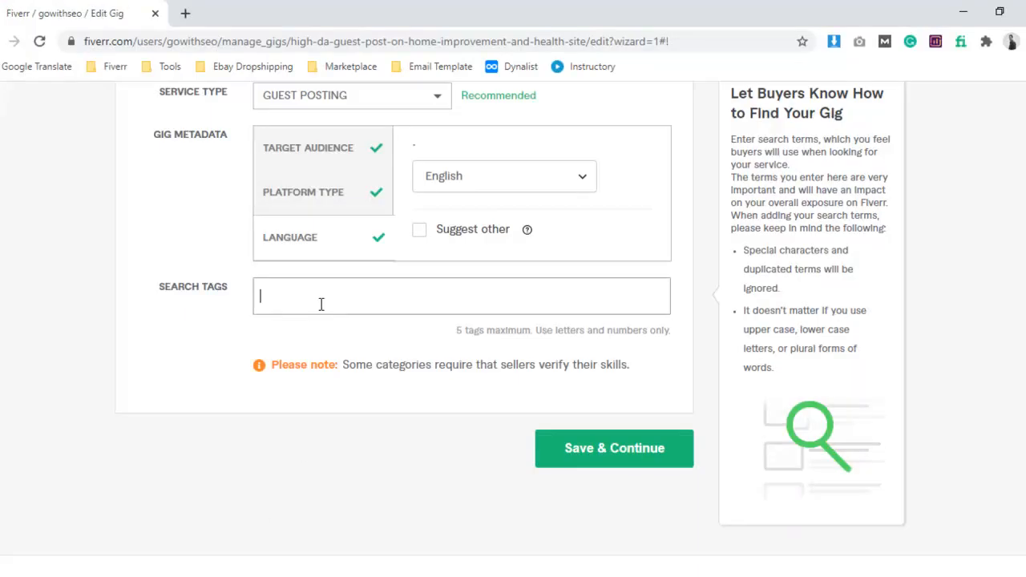
text(home guest post)
key(Return)
Copy "high da guest post" from the Word notes and add it as a search tag.
click(312, 392)
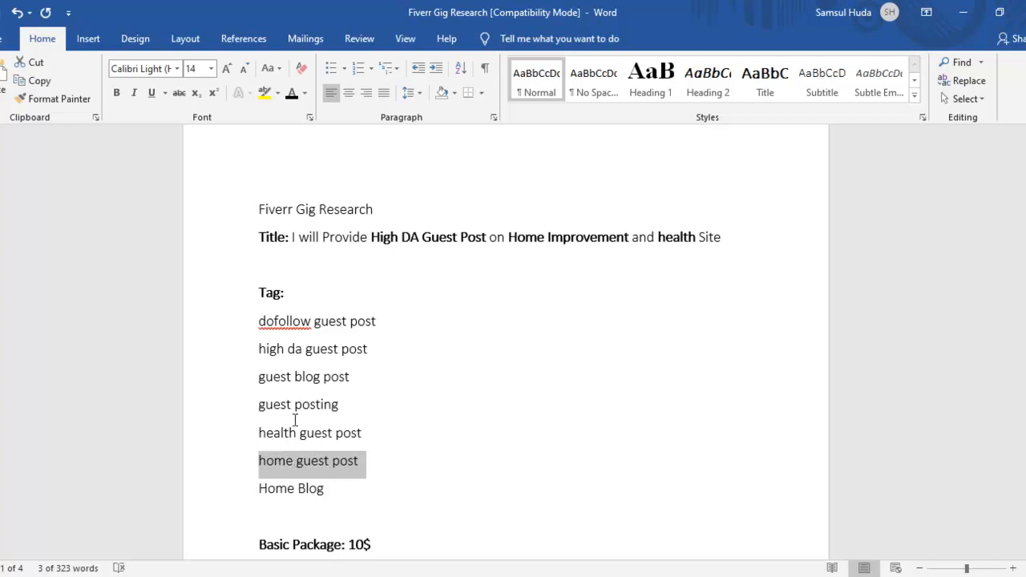
drag(261, 349, 414, 355)
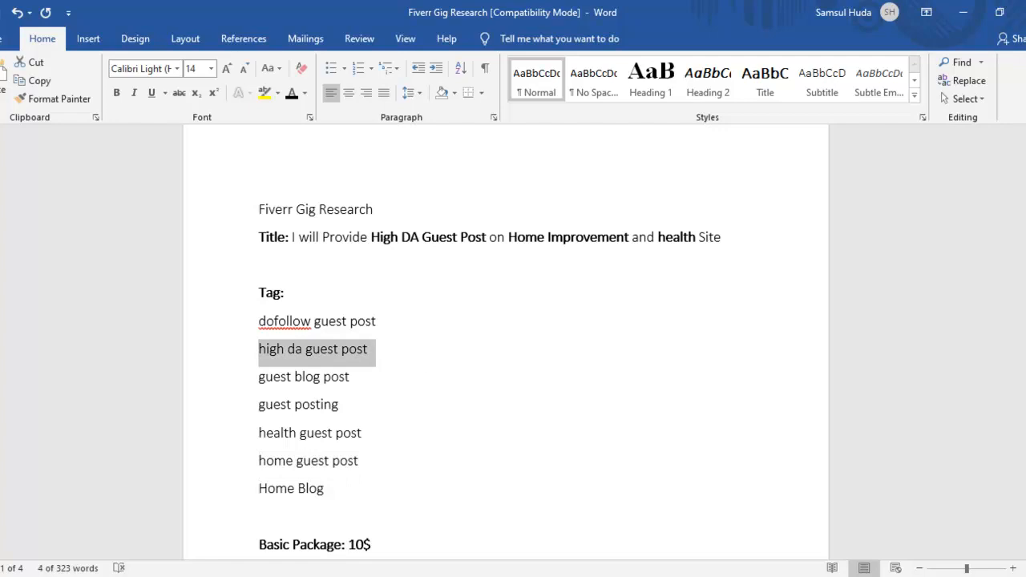
key(ctrl+c)
key(alt+Tab)
key(ctrl+v)
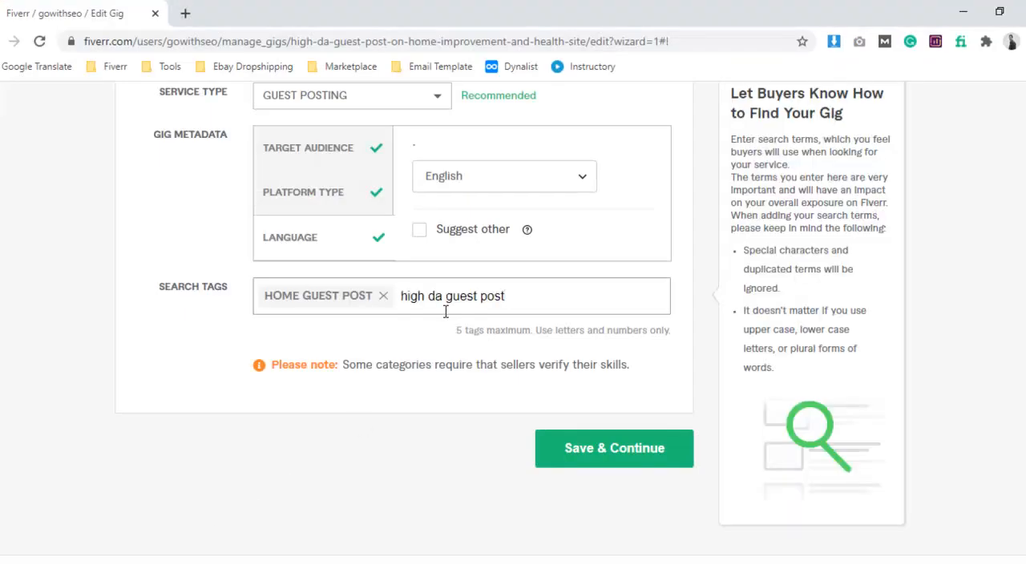
key(Return)
Copy "guest posting" from the Word notes and add it as a search tag.
key(alt+Tab)
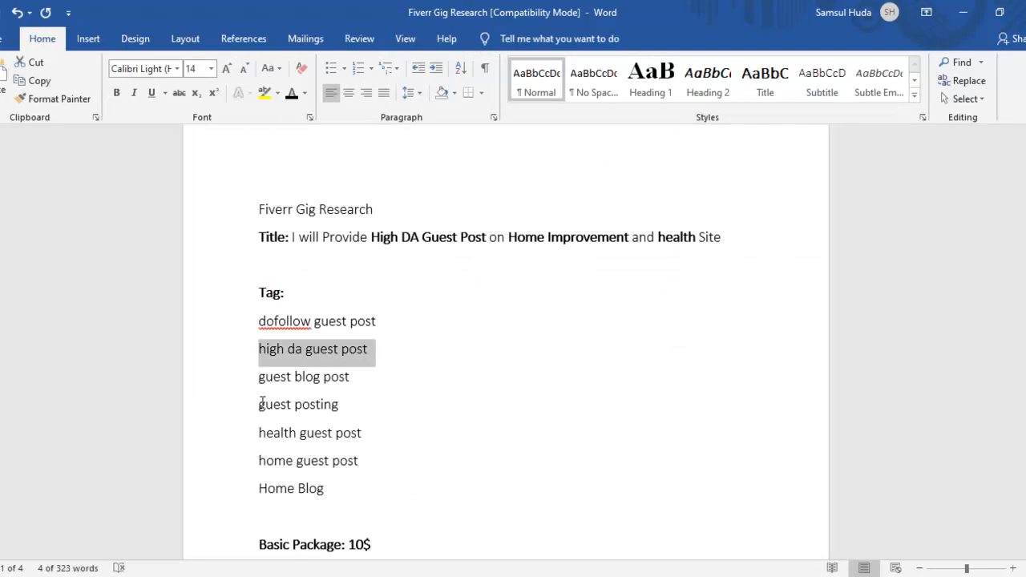
drag(293, 406, 361, 417)
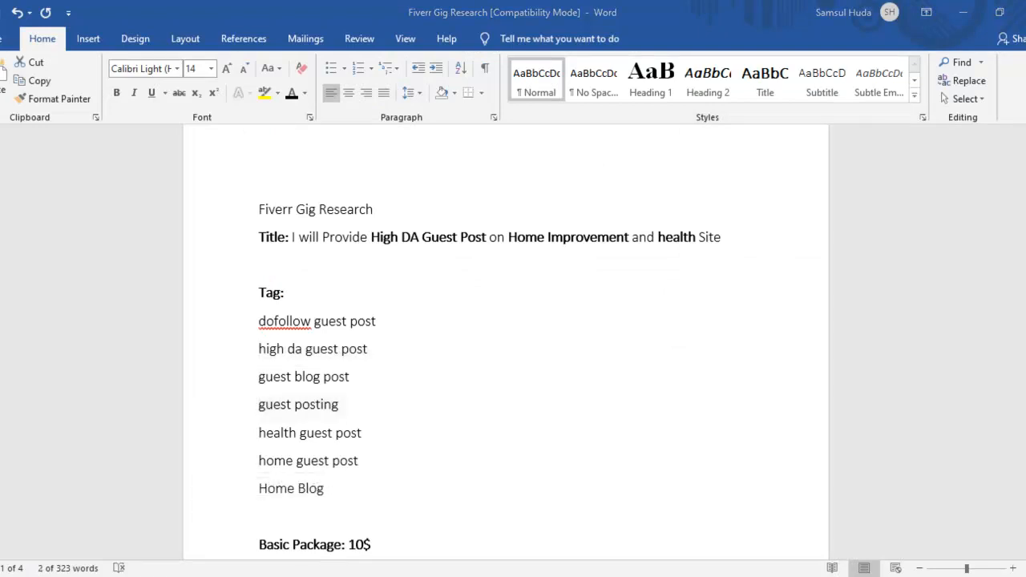
key(ctrl+c)
key(alt+Tab)
key(ctrl+v)
key(Return)
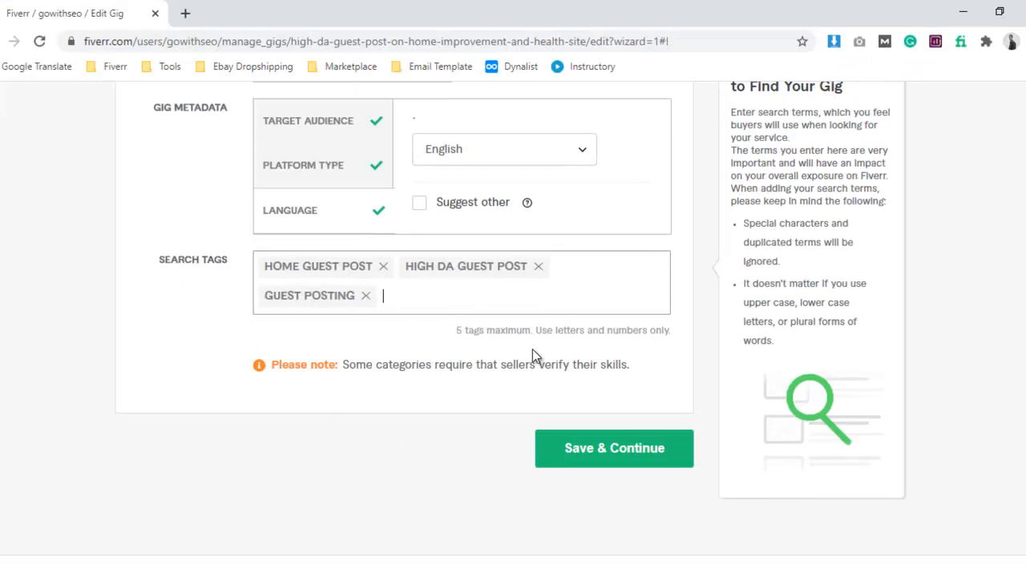
Copy "Home Blog" from the Word notes and add it as a search tag.
key(alt+Tab)
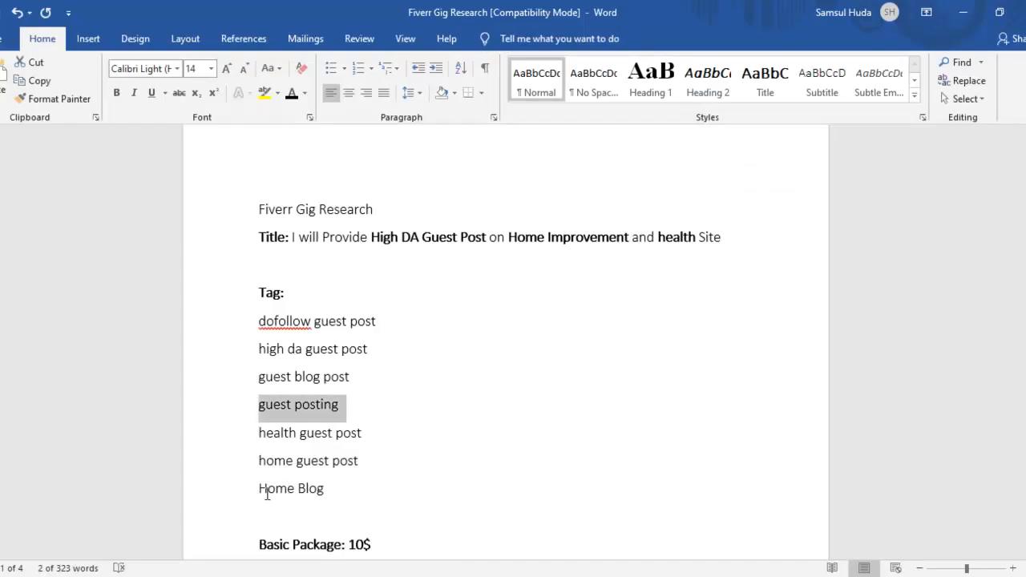
drag(259, 489, 335, 491)
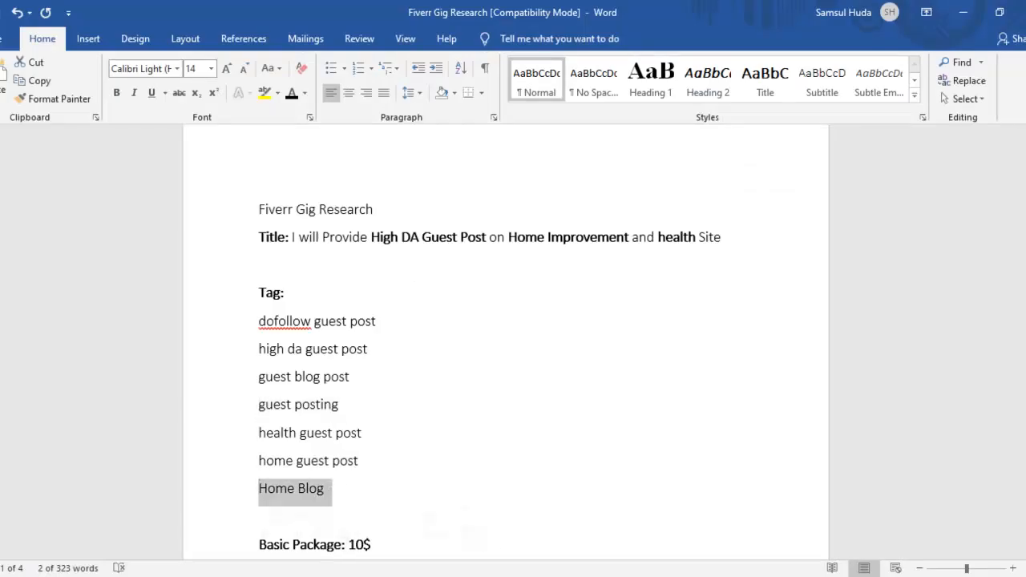
key(ctrl+c)
key(alt+Tab)
key(ctrl+v)
key(Return)
Copy "health guest post" from the Word notes and add it as the fifth search tag.
key(alt+Tab)
drag(294, 435, 363, 435)
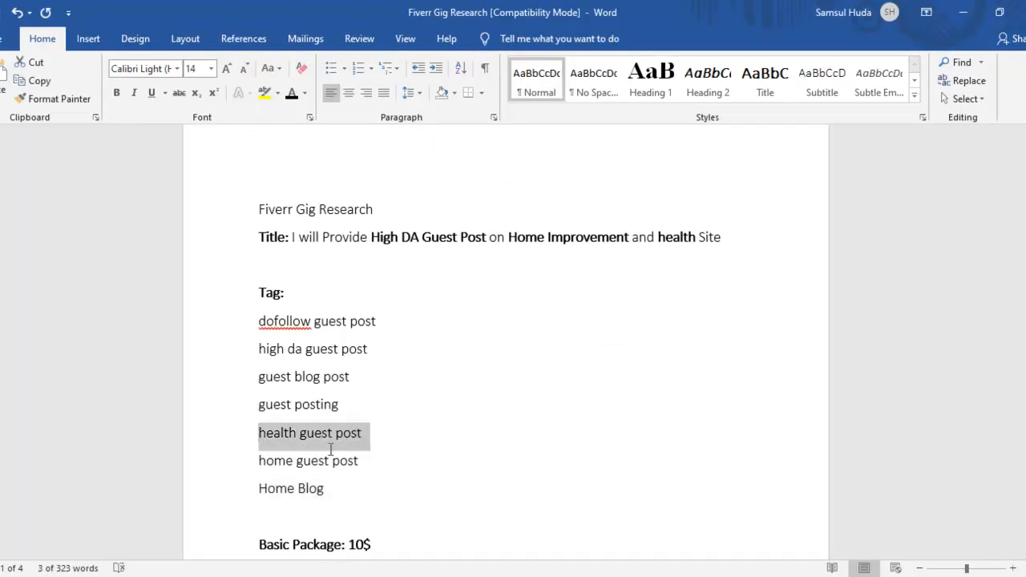
key(ctrl+c)
key(alt+Tab)
key(ctrl+v)
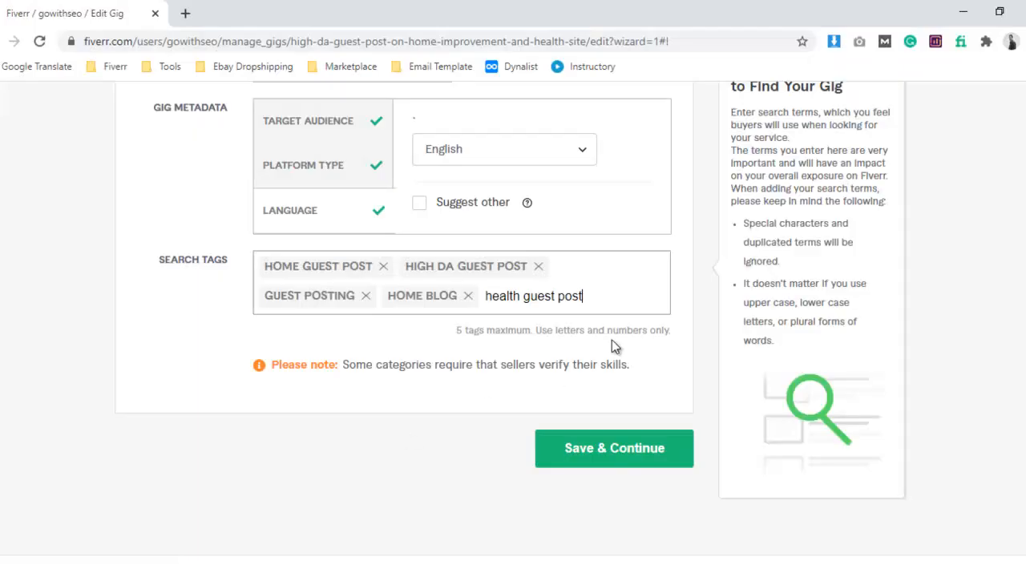
key(Return)
Try to save the gig overview, and remove the four-word "high da guest post" search tag.
click(615, 419)
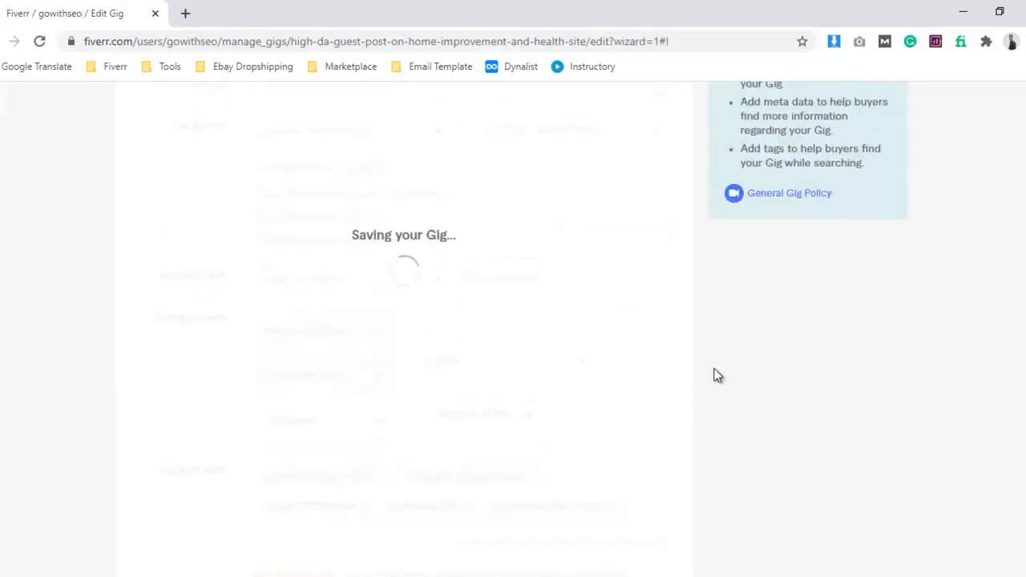
scroll(718, 376, down, 3)
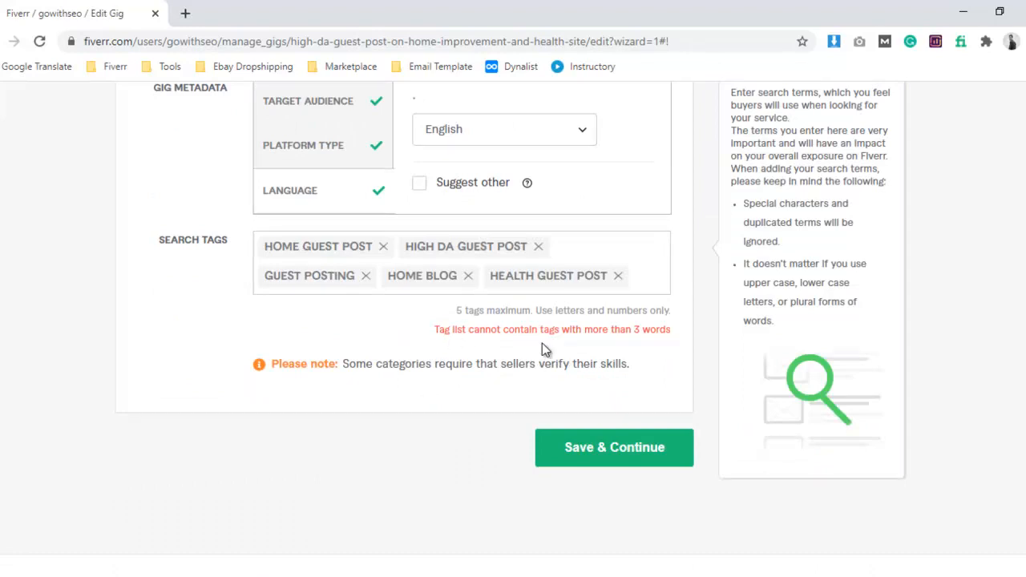
drag(595, 332, 608, 330)
click(540, 249)
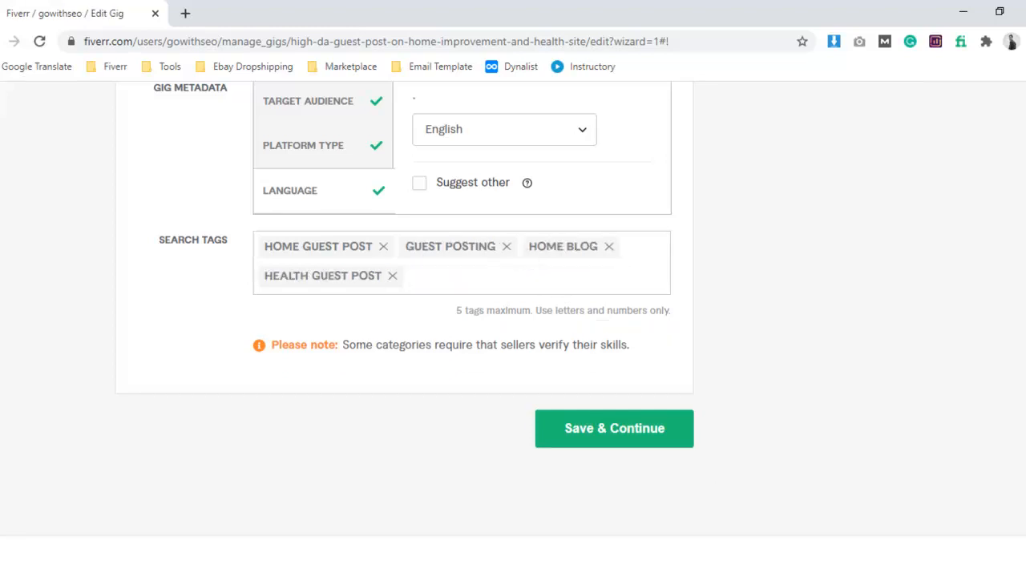
Copy "guest blog post" from the tag list in the Word notes and return to the gig form.
key(alt+Tab)
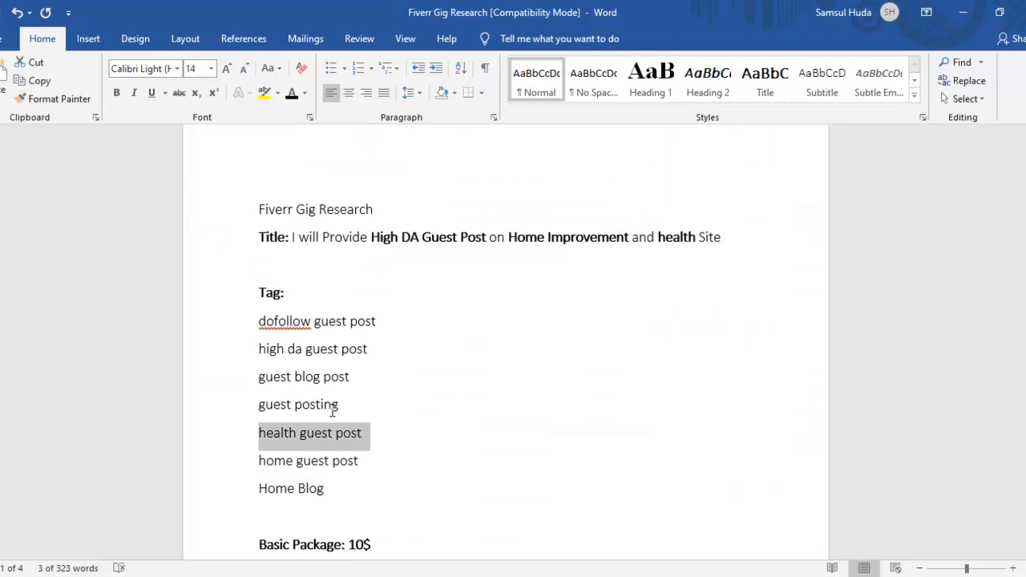
scroll(392, 441, down, 1)
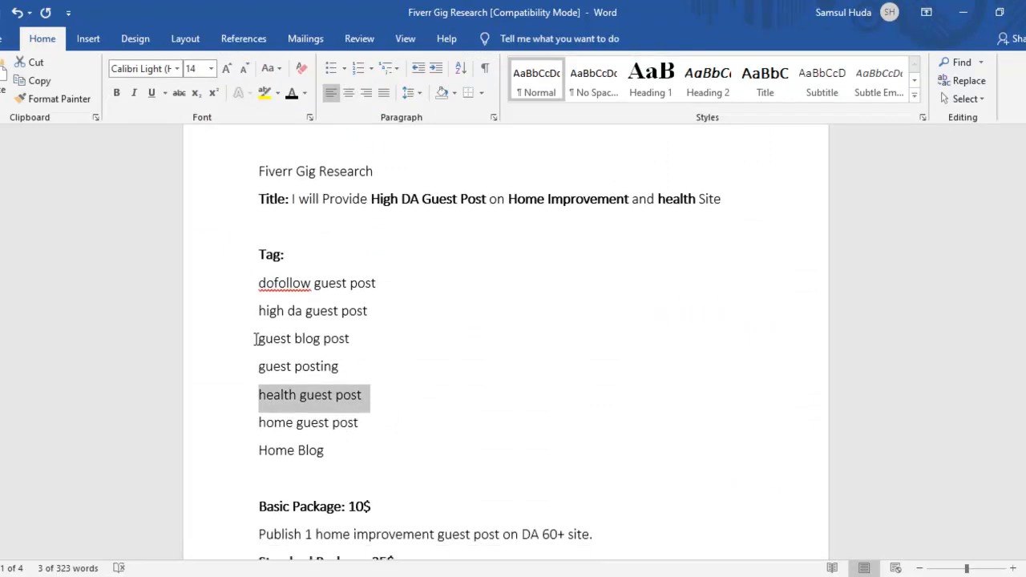
drag(259, 338, 362, 346)
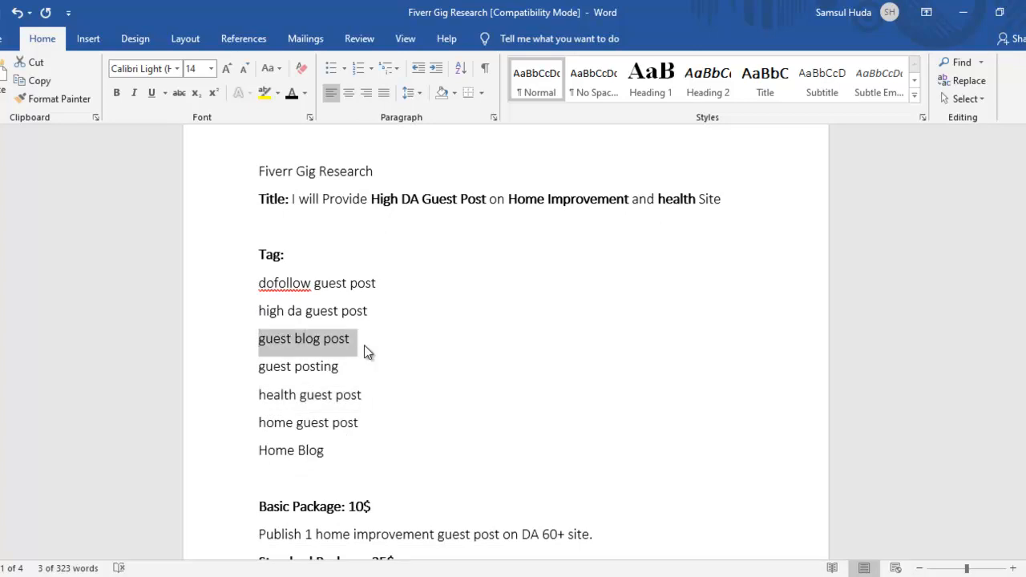
key(alt+Tab)
Try entering "high da guestpost" as the fifth search tag.
click(456, 265)
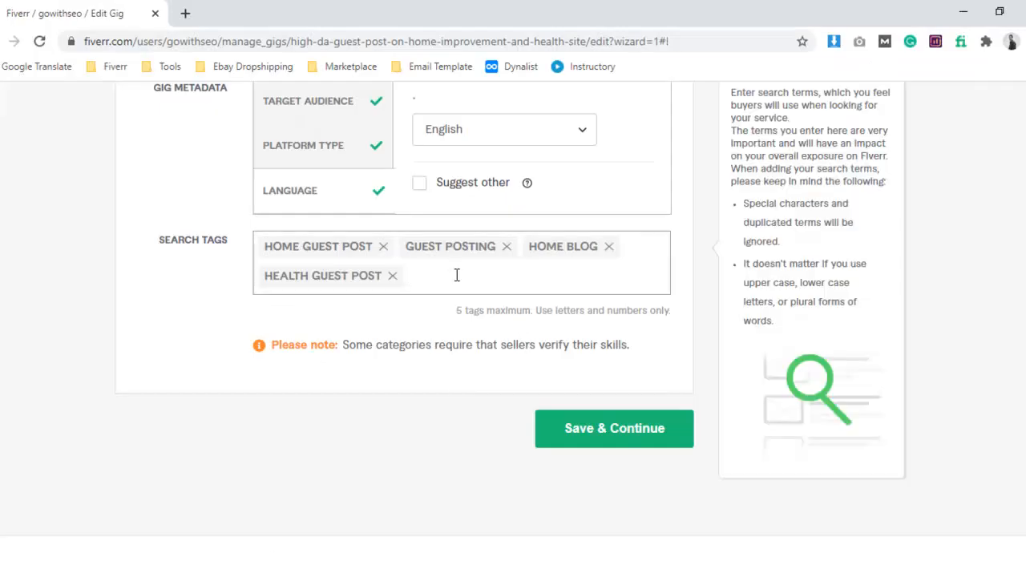
text(high da guestpost)
right_click(482, 283)
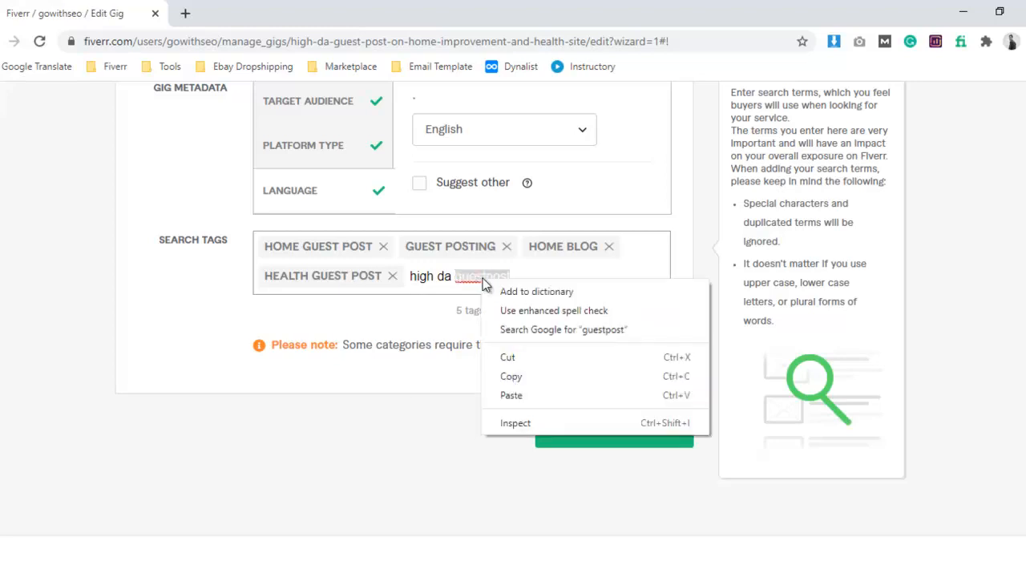
click(467, 277)
Replace the uncommitted tag text with the copied "guest blog post", add it as a search tag, and save the overview to continue to pricing.
drag(411, 277, 550, 280)
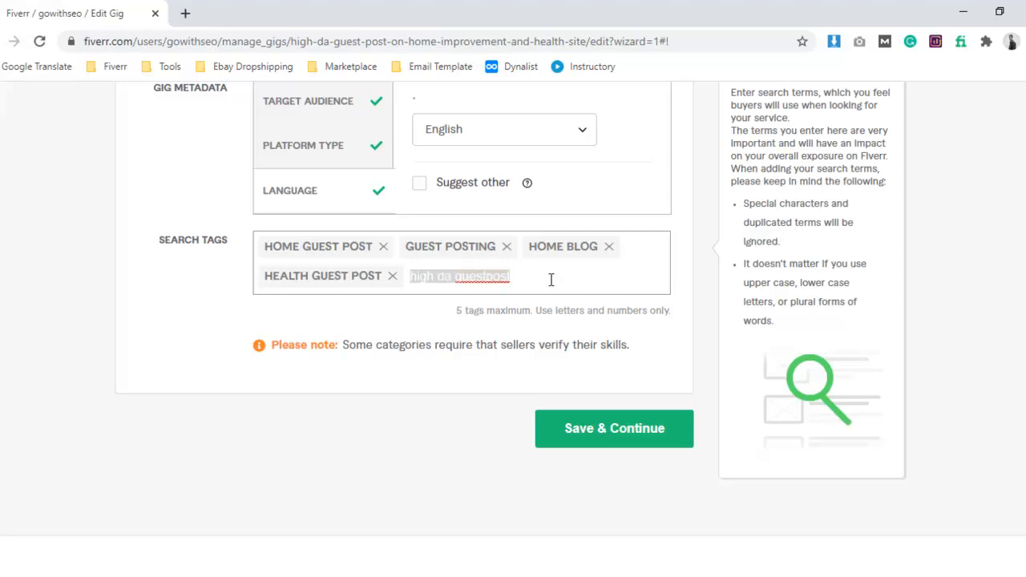
key(ctrl+v)
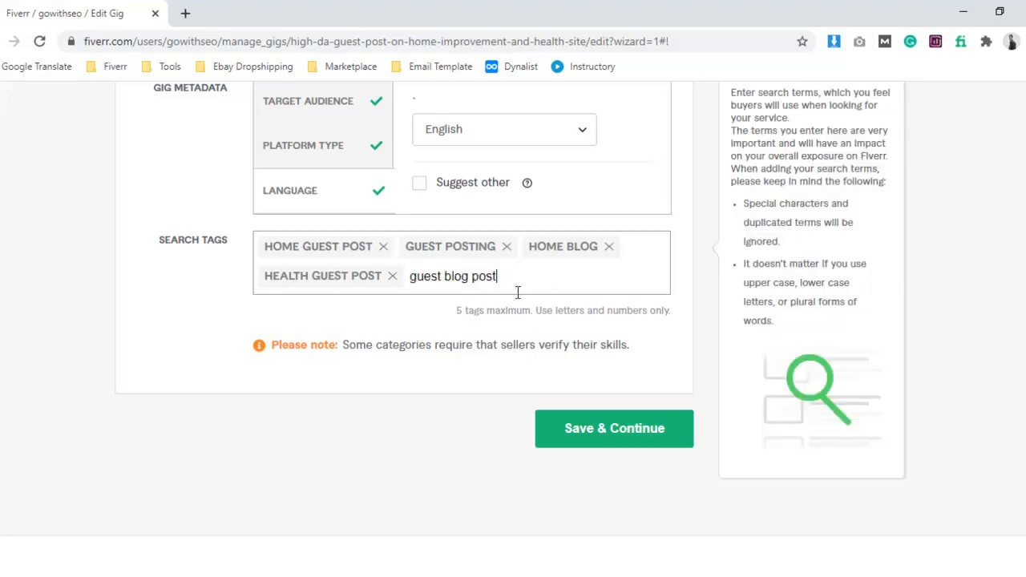
key(Return)
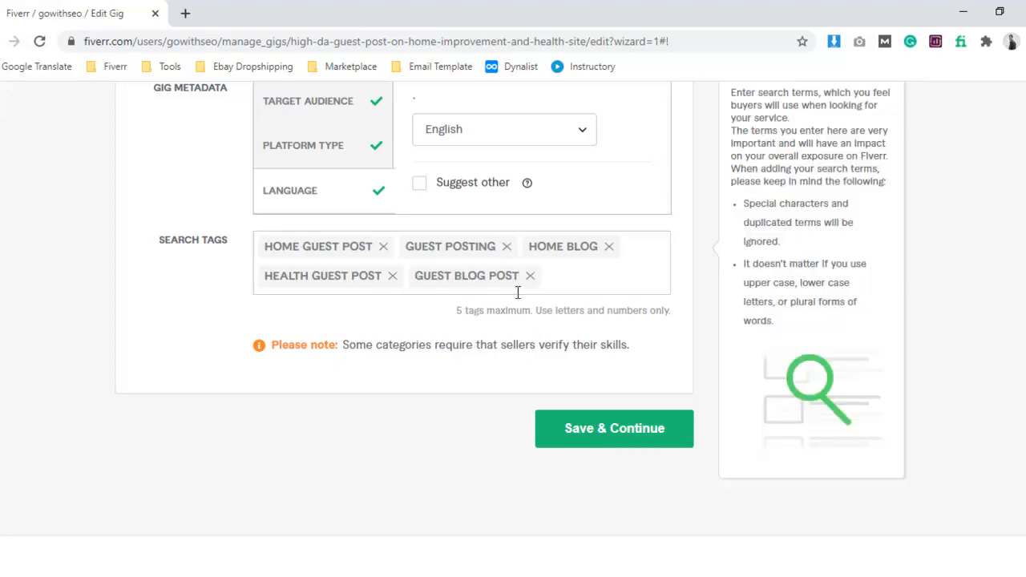
click(581, 433)
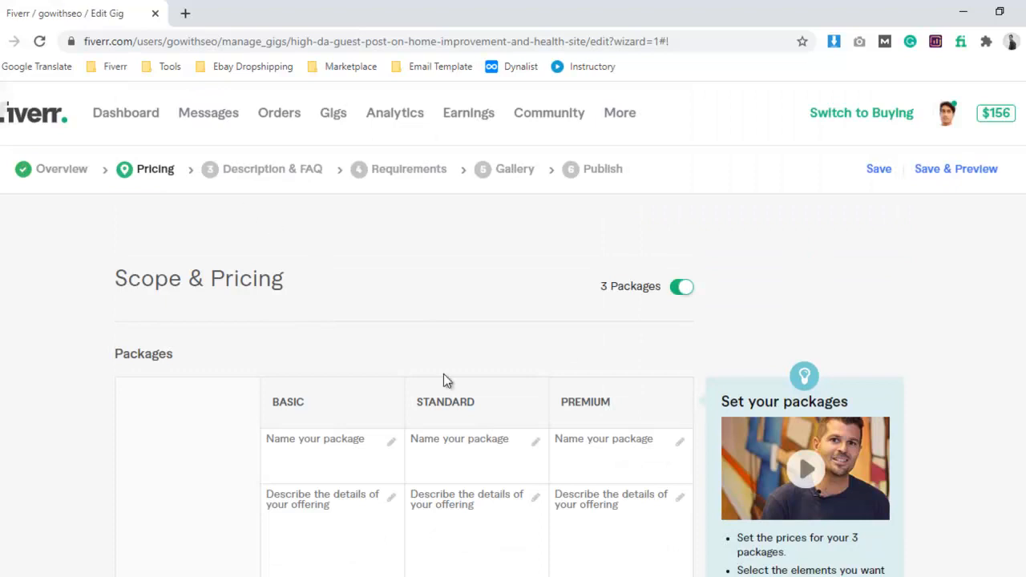
Name the basic package "Basic Package", copying the name from the Word notes.
scroll(374, 348, down, 3)
click(339, 225)
click(205, 576)
scroll(344, 391, up, 1)
scroll(341, 399, up, 1)
scroll(353, 395, down, 5)
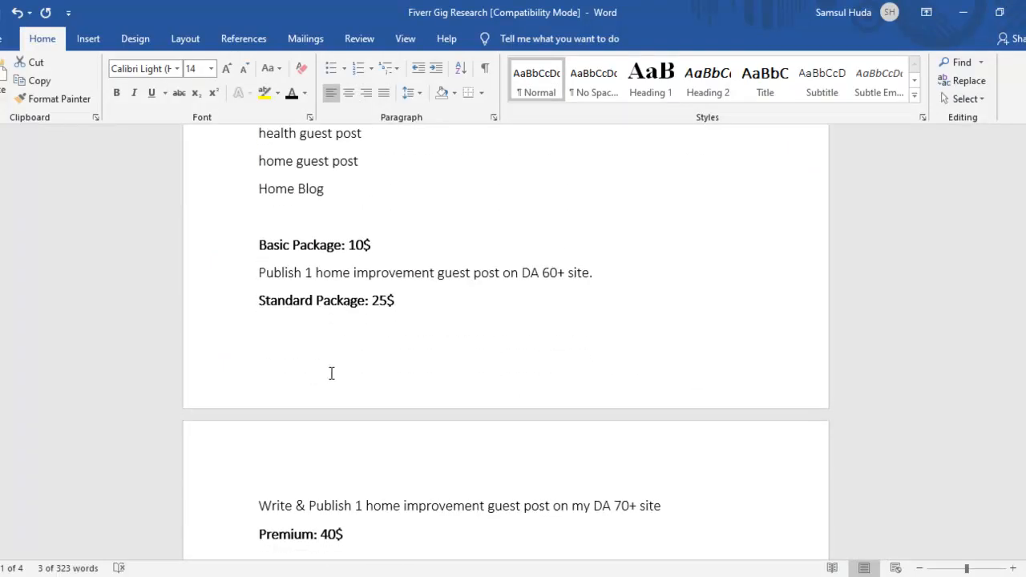
drag(262, 243, 319, 241)
key(ctrl+c)
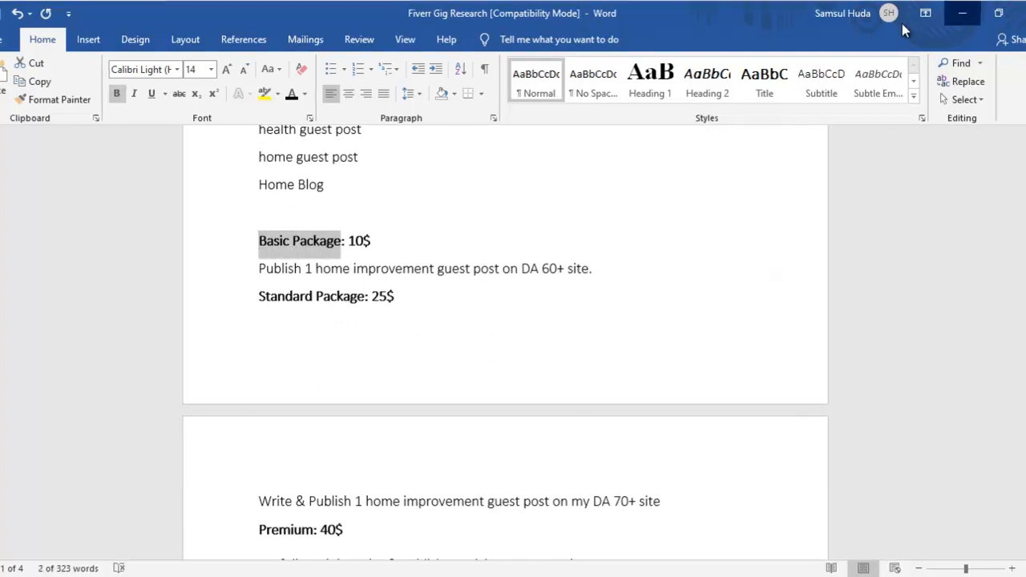
click(963, 12)
key(ctrl+v)
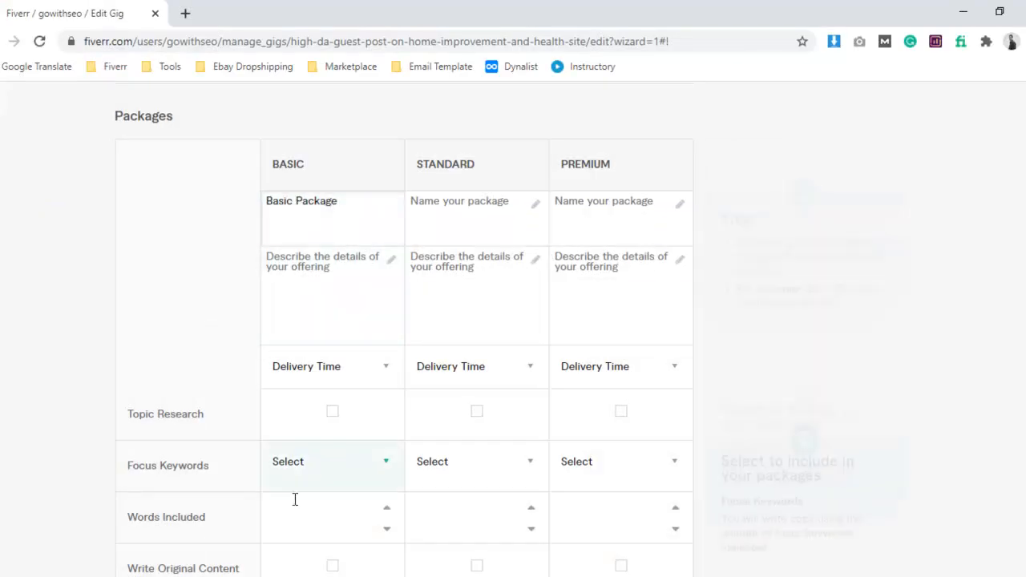
Describe the basic package with the Word notes' text "Publish 1 home improvement guest post on DA 60+ site.".
key(alt+Tab)
drag(260, 267, 597, 275)
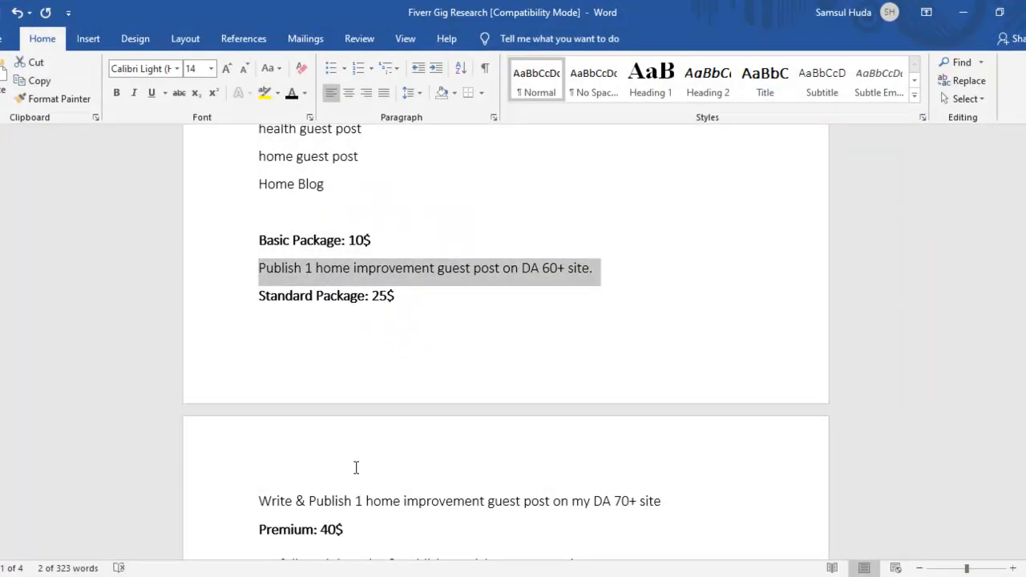
key(ctrl+c)
key(alt+Tab)
click(316, 269)
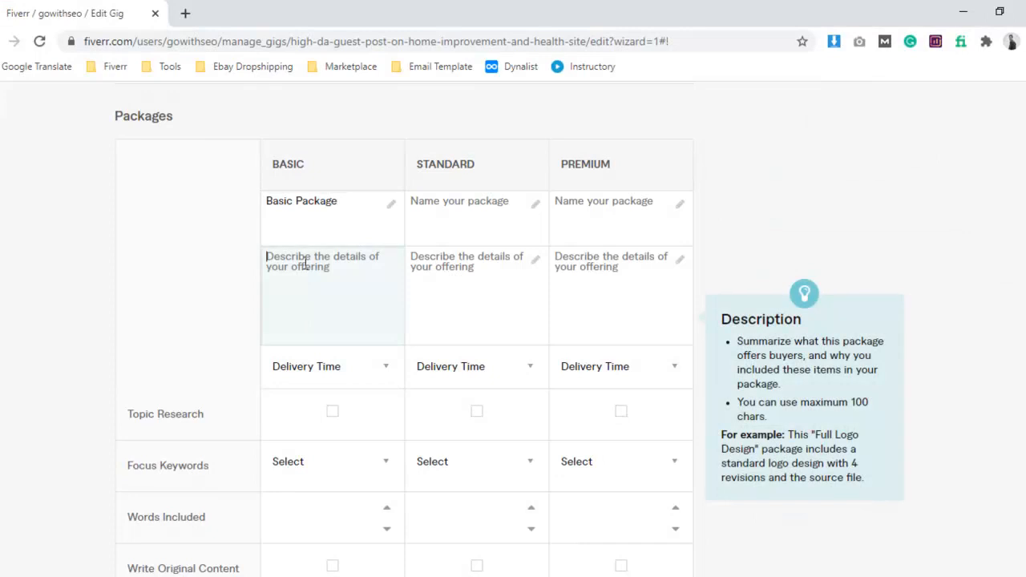
key(ctrl+v)
Name the standard package "Standard Package", copying the name from the Word notes.
key(alt+Tab)
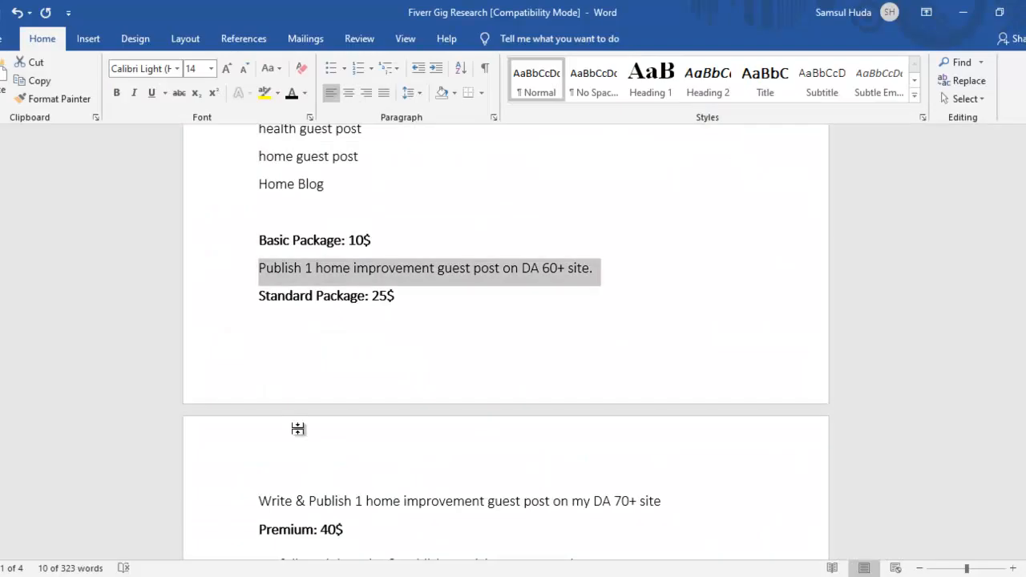
scroll(321, 329, down, 2)
drag(258, 183, 364, 182)
key(ctrl+c)
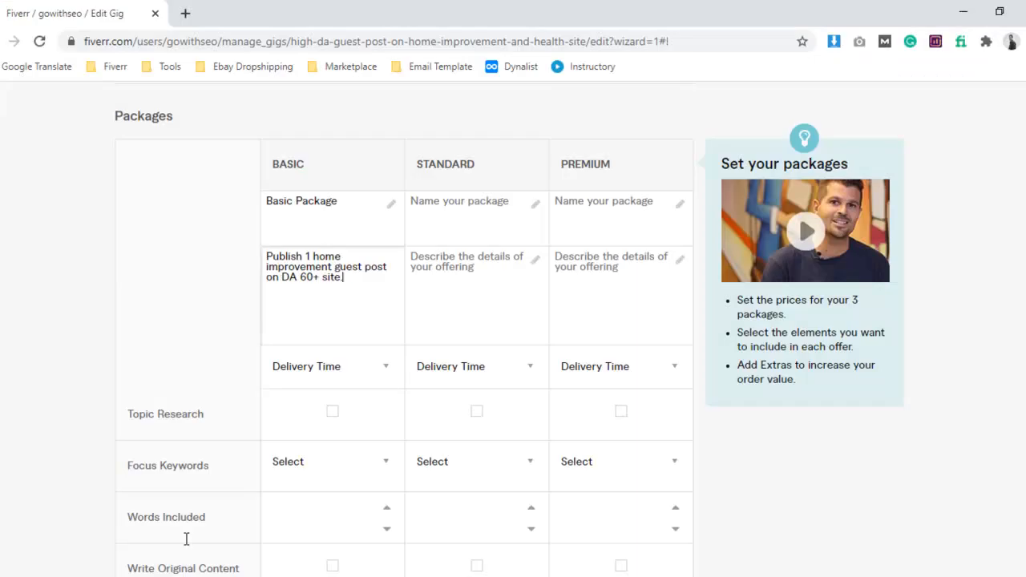
key(alt+Tab)
click(449, 201)
key(ctrl+v)
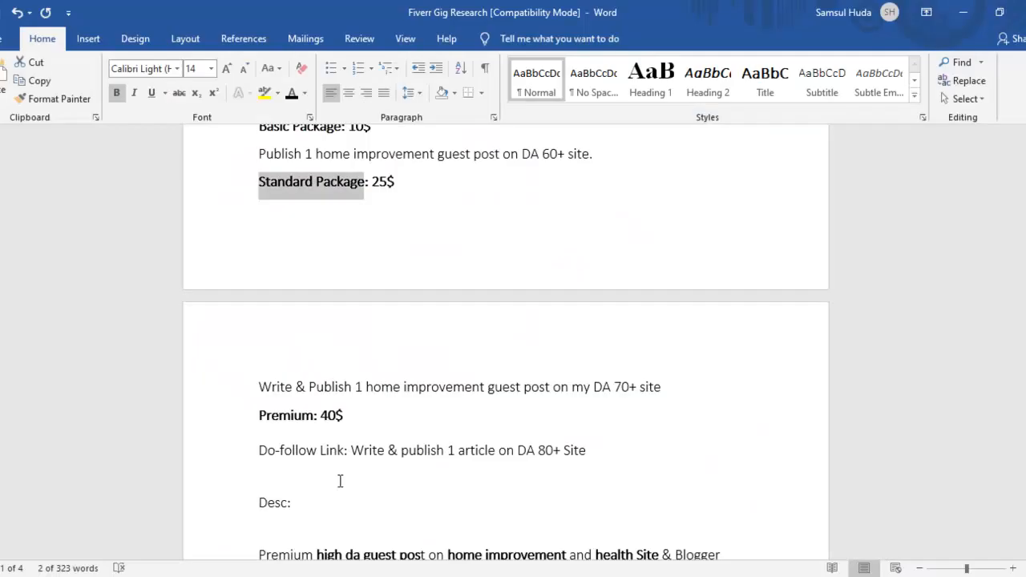
Describe the standard package as "Write & Publish 1 home improvement guest post on my DA 70+ site." using the Word notes.
key(alt+Tab)
click(261, 387)
drag(446, 402, 663, 392)
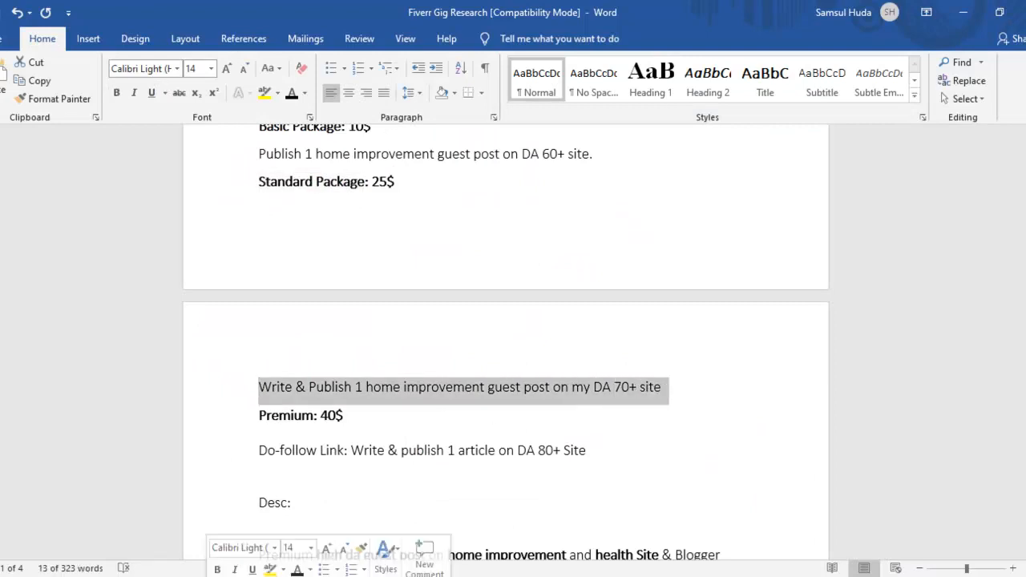
key(ctrl+c)
key(alt+Tab)
click(481, 268)
key(ctrl+v)
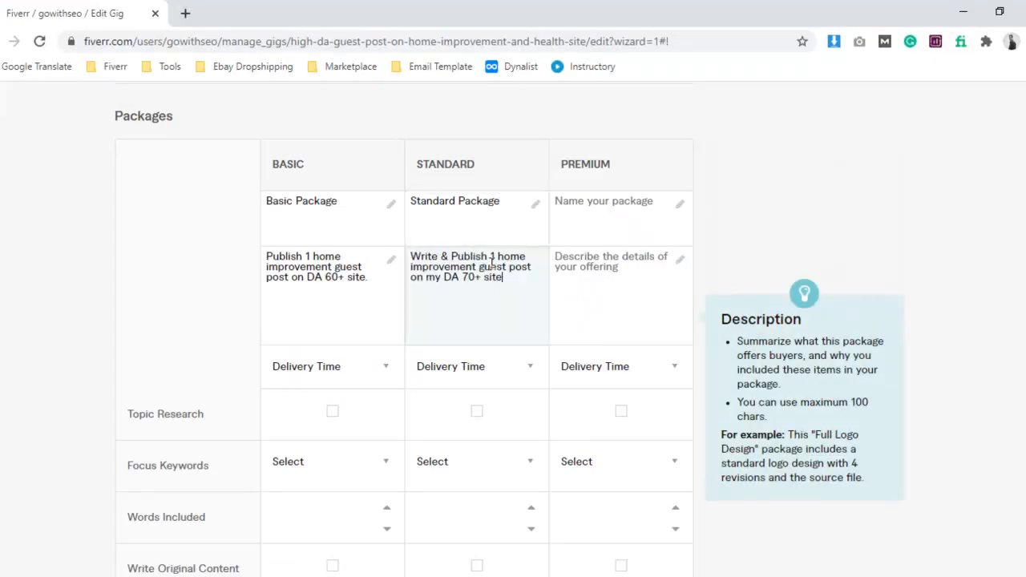
click(389, 416)
Name the premium package "Premium", copying the name from the Word notes.
key(alt+Tab)
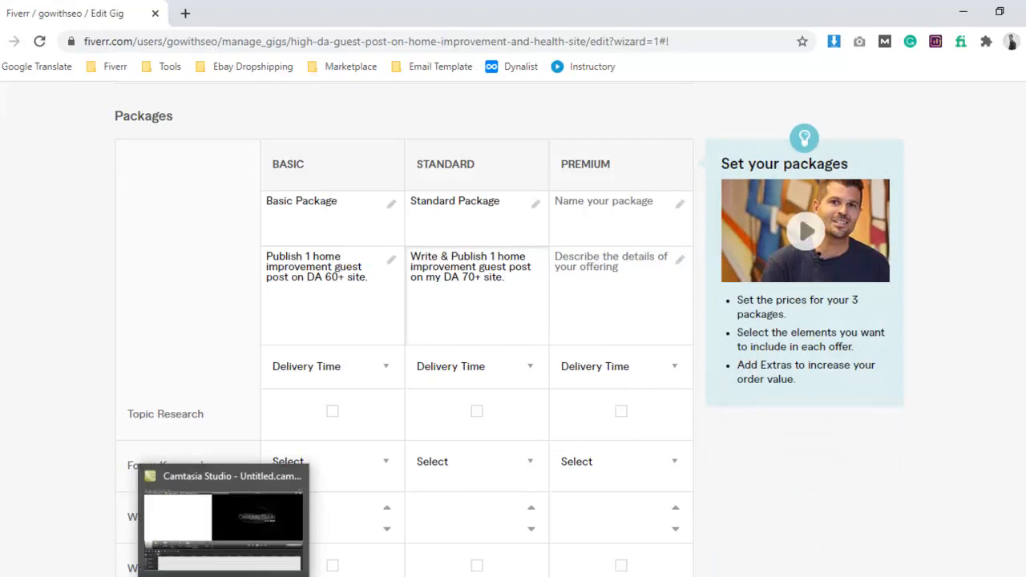
scroll(379, 392, down, 1)
drag(259, 412, 317, 411)
drag(258, 377, 313, 378)
key(alt+Tab)
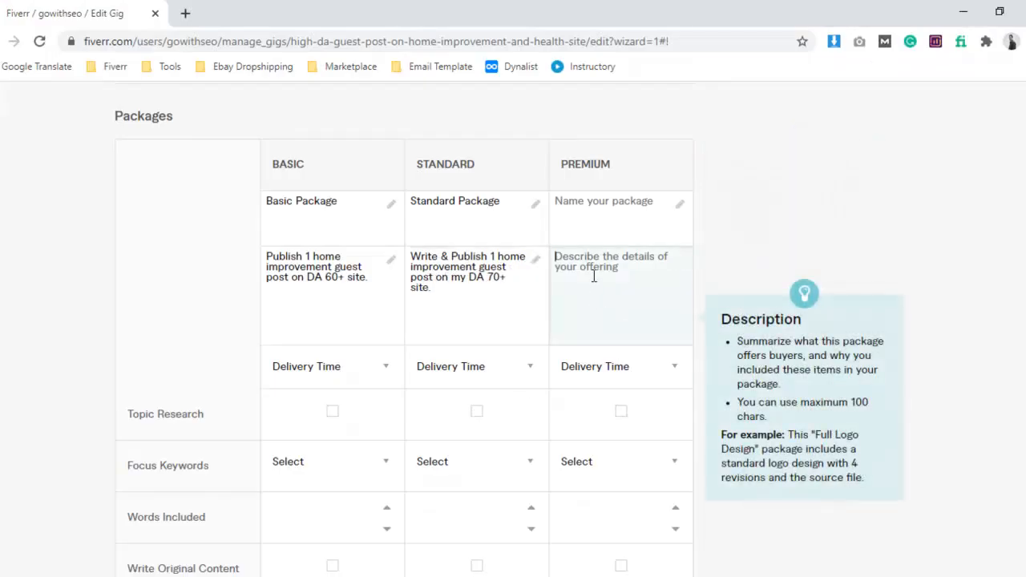
click(583, 198)
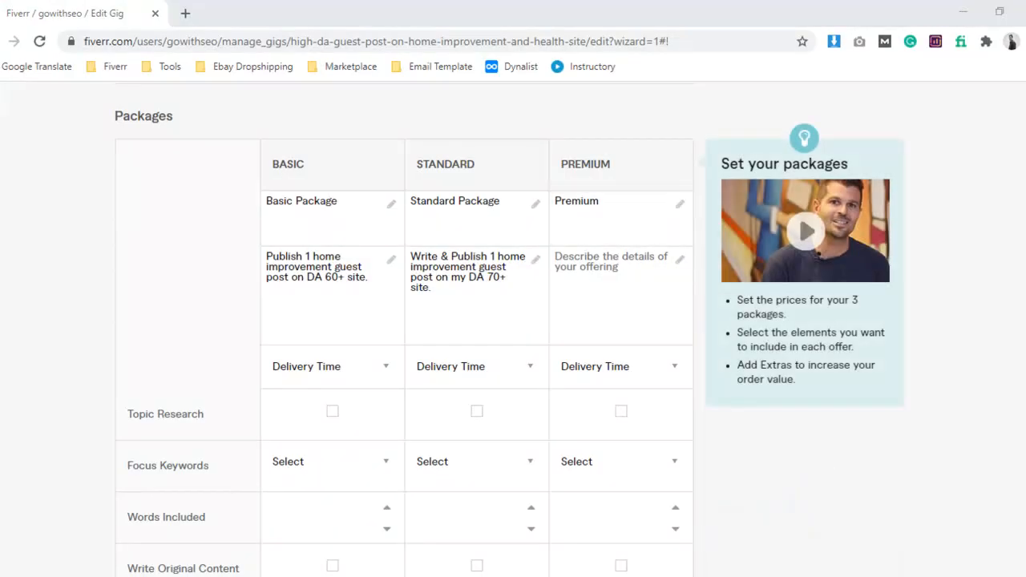
Describe the premium package as "Do-follow Link: Write & publish 1 article on DA 80+ Site." using the Word notes.
key(alt+Tab)
drag(261, 419, 593, 414)
key(ctrl+c)
key(alt+Tab)
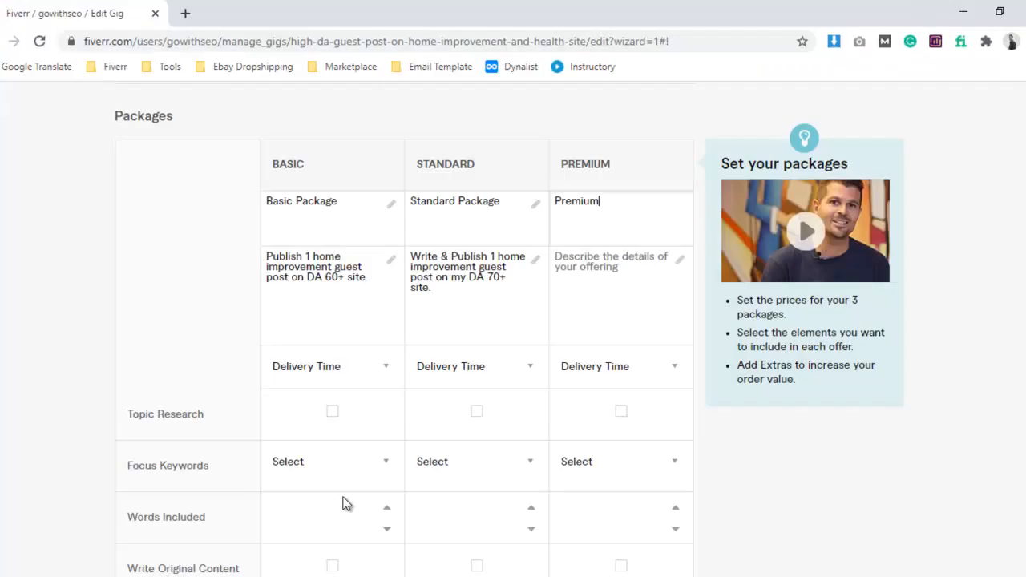
click(646, 278)
key(ctrl+v)
text(.)
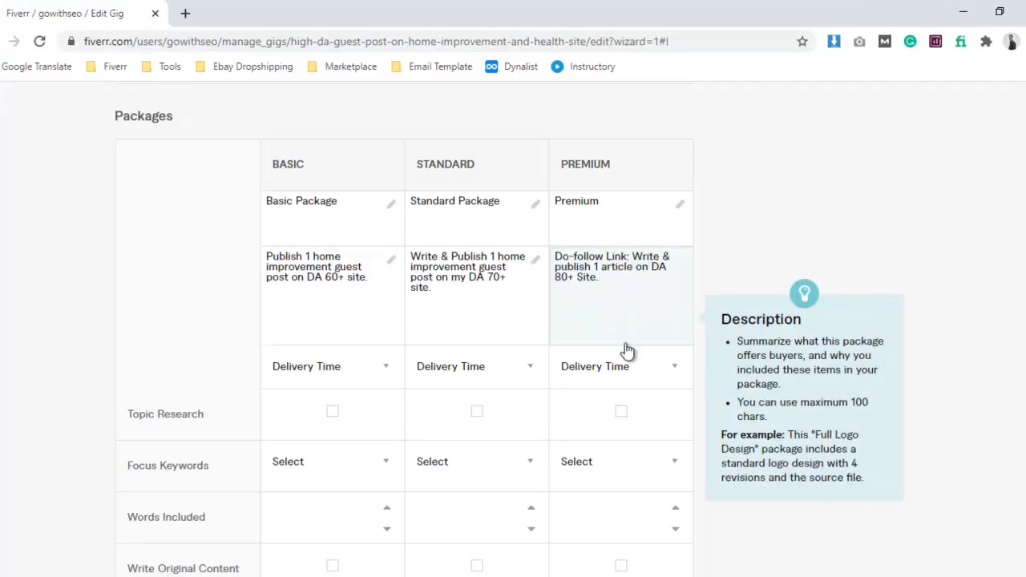
Set the delivery times to 2 days for basic, 3 days for standard and 4 days for premium.
scroll(384, 376, down, 2)
click(338, 227)
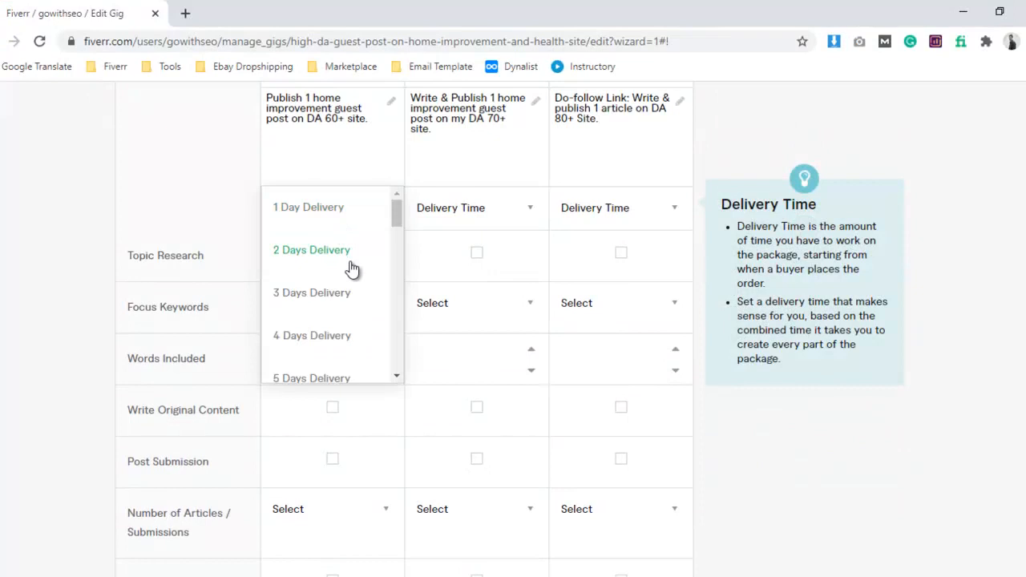
click(352, 269)
click(437, 223)
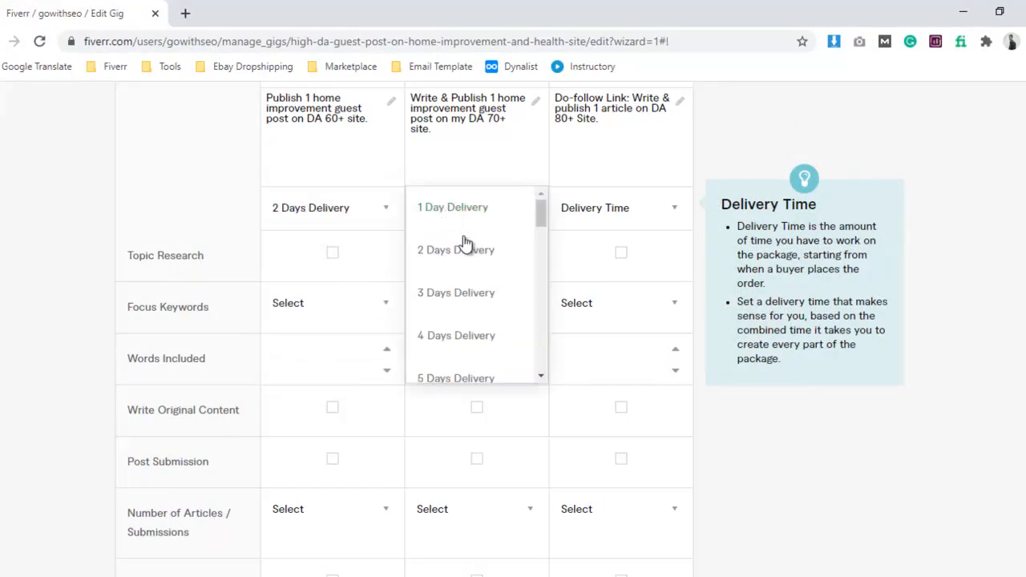
click(476, 290)
click(613, 223)
scroll(614, 266, down, 2)
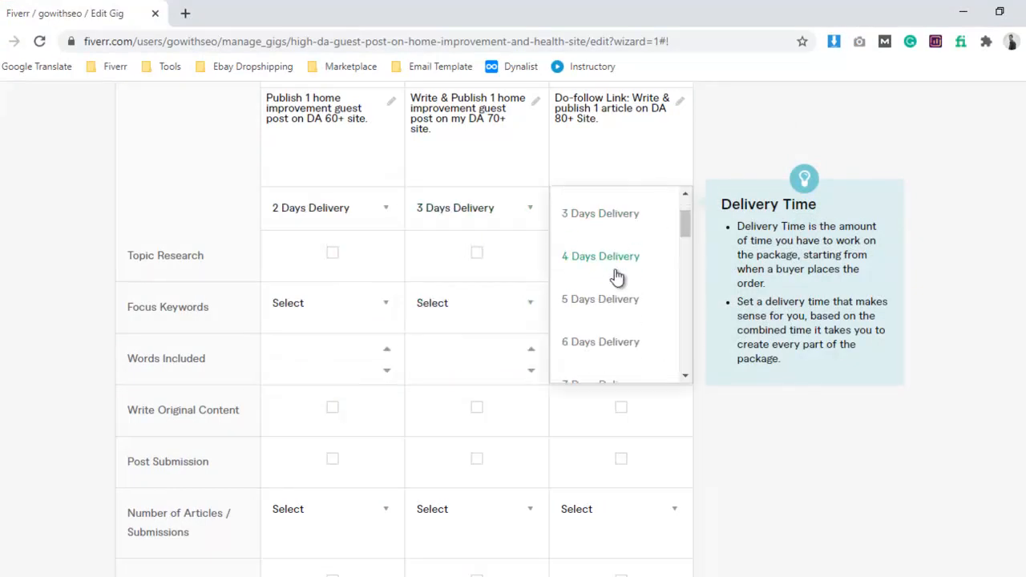
click(616, 258)
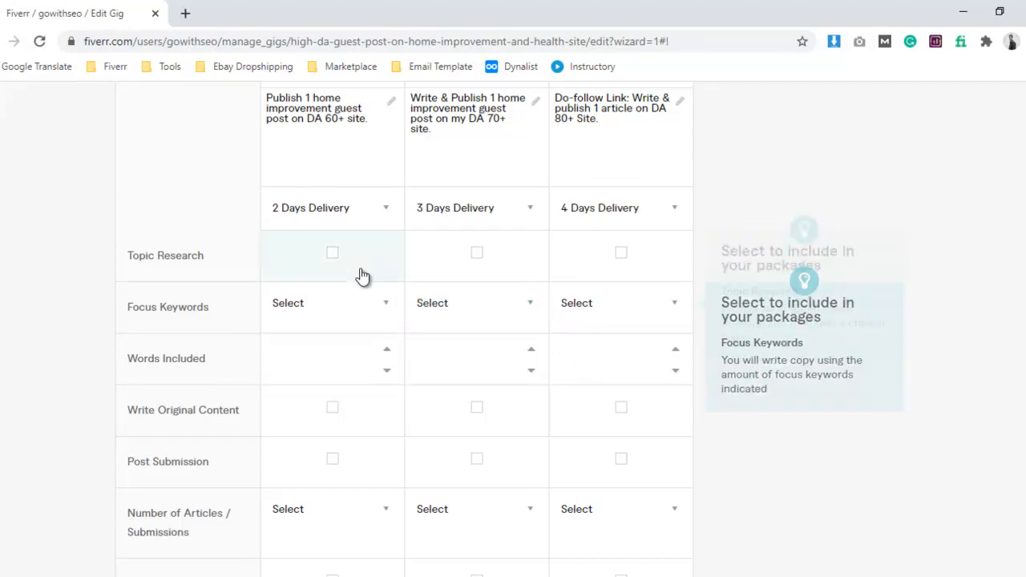
Include topic research in all three packages and set the focus keywords to 1 for each.
click(351, 265)
click(471, 263)
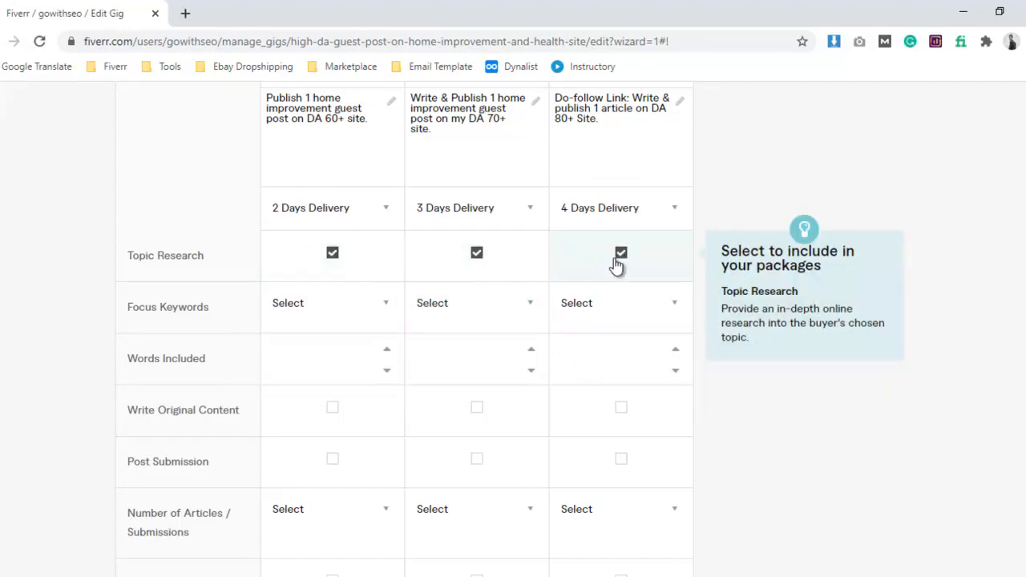
scroll(378, 278, down, 1)
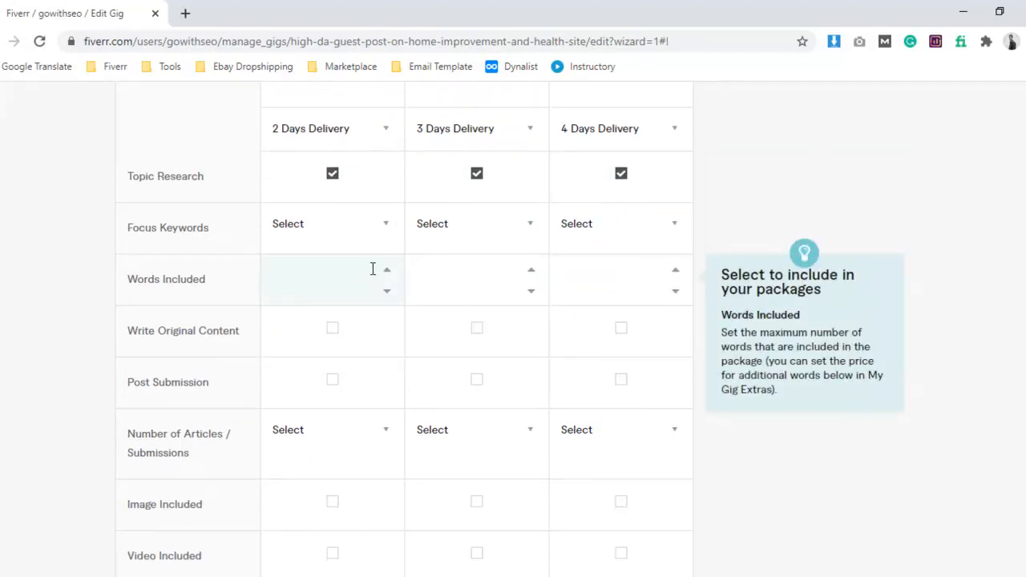
click(351, 241)
click(358, 274)
click(475, 251)
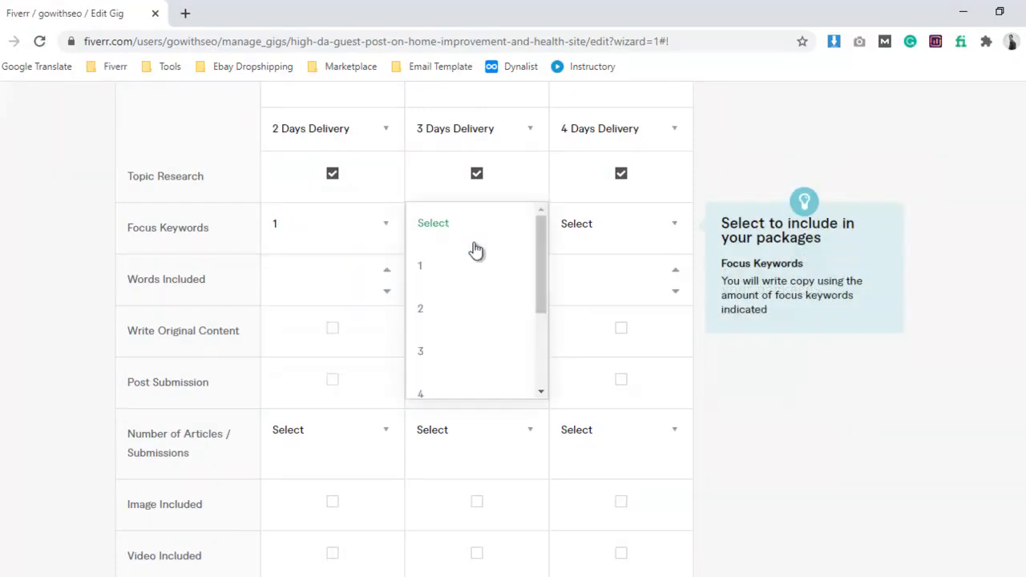
click(465, 268)
click(588, 223)
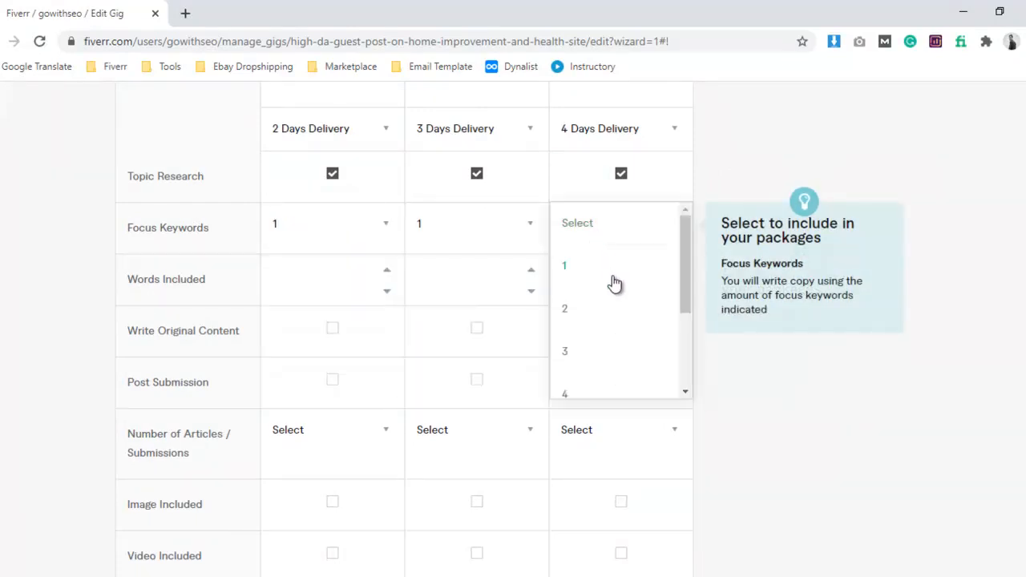
click(615, 283)
Set the words included to 500 for the standard package and 800 for the premium package.
click(318, 285)
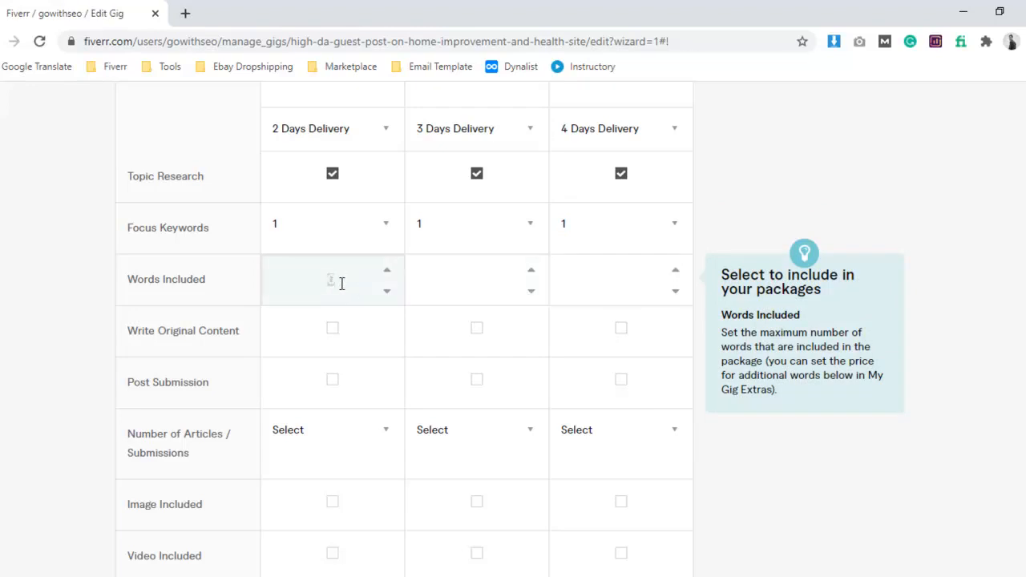
click(457, 284)
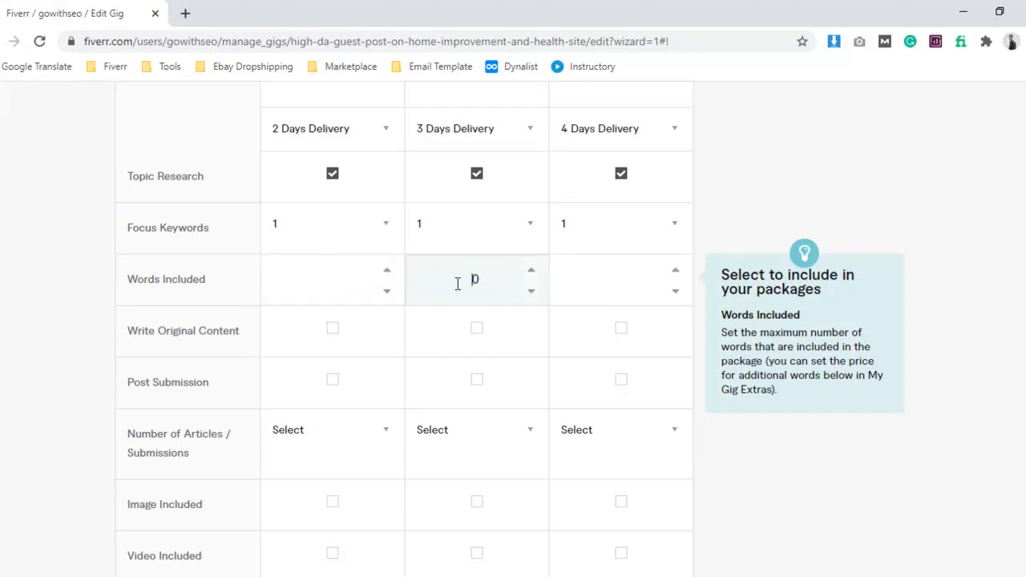
text(500)
click(597, 289)
text(800)
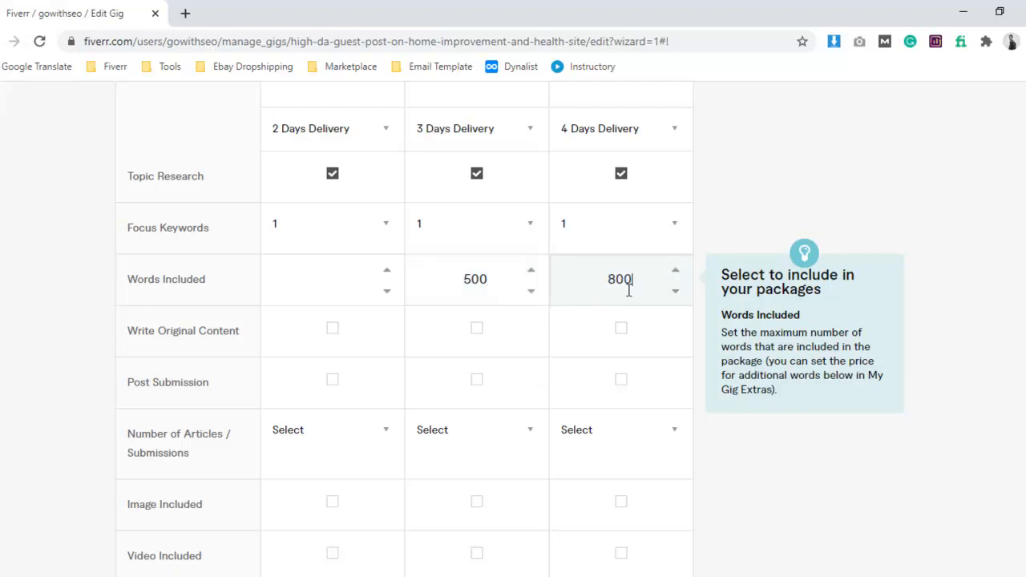
Include original content writing and post submission in the basic, standard and premium packages.
click(317, 333)
click(449, 339)
click(607, 343)
scroll(393, 276, down, 2)
click(331, 224)
click(475, 225)
click(622, 227)
Set the number of articles / submissions to 1 for all three packages.
scroll(365, 274, down, 1)
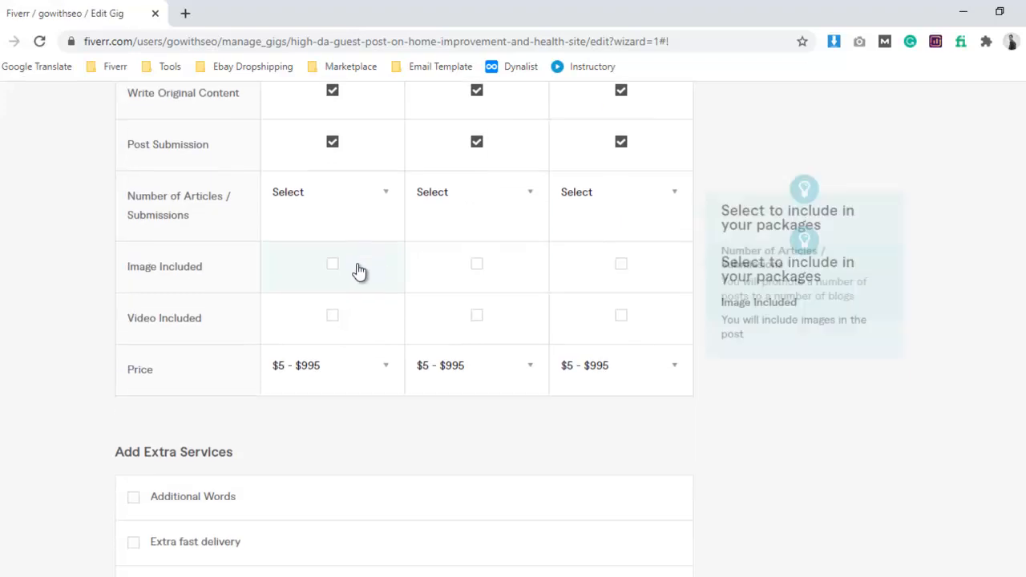
click(330, 201)
click(334, 237)
click(481, 200)
click(481, 245)
click(584, 209)
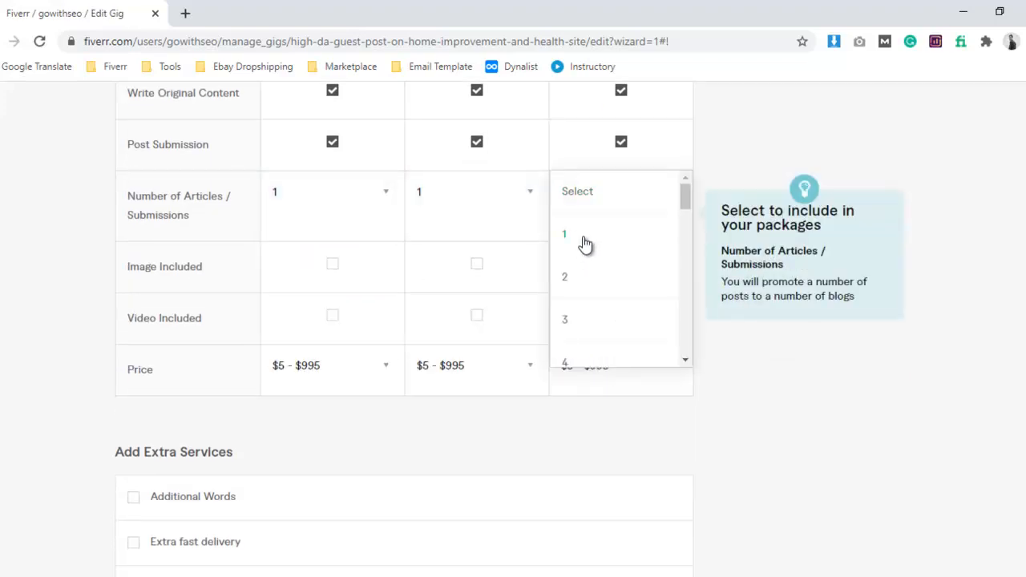
click(584, 250)
Include images and videos in the basic, standard and premium packages.
click(332, 264)
click(476, 264)
click(621, 265)
scroll(644, 284, down, 1)
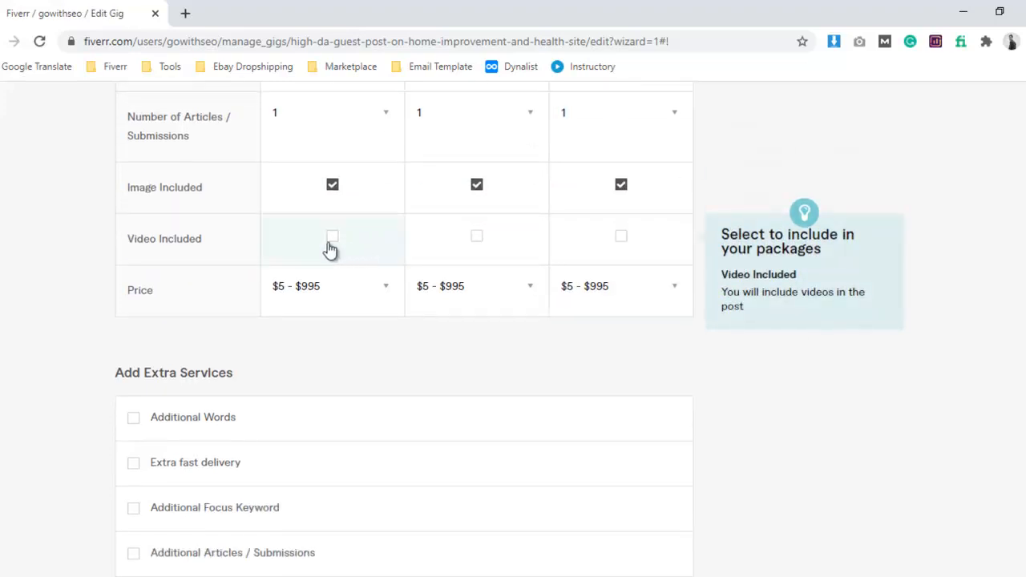
click(329, 243)
click(476, 243)
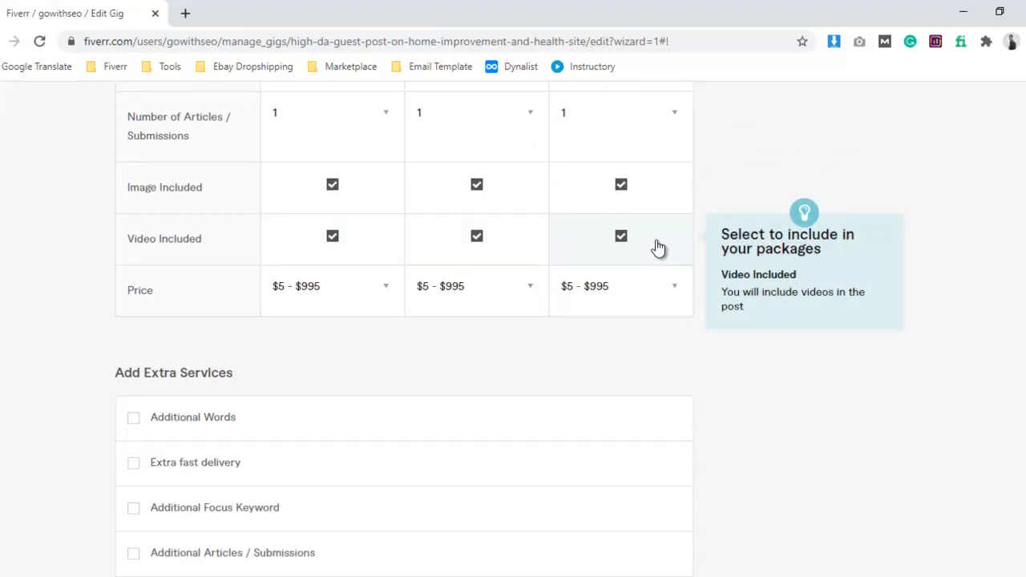
Set the basic package price to $10.
scroll(658, 248, down, 2)
scroll(500, 275, up, 3)
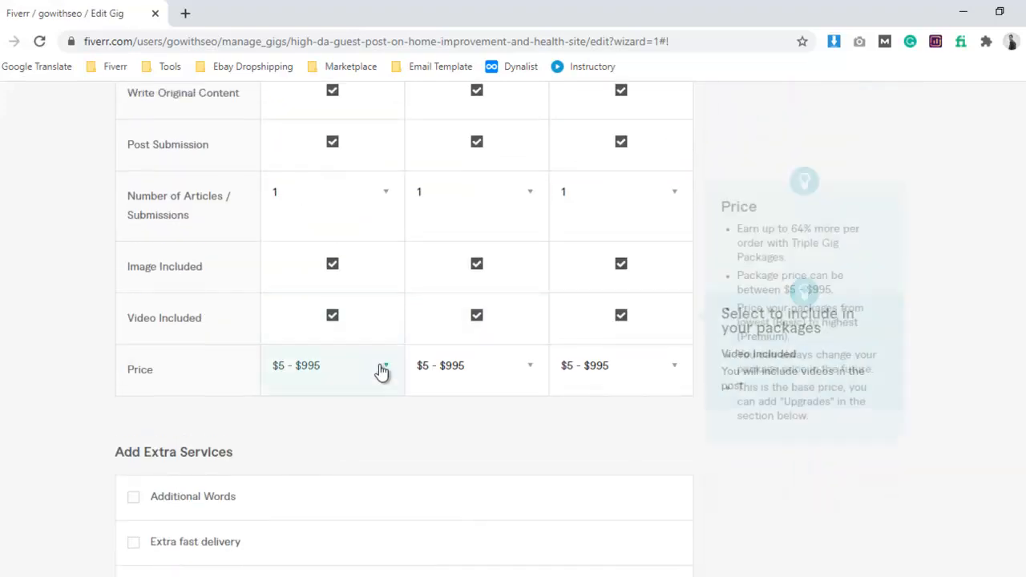
click(332, 383)
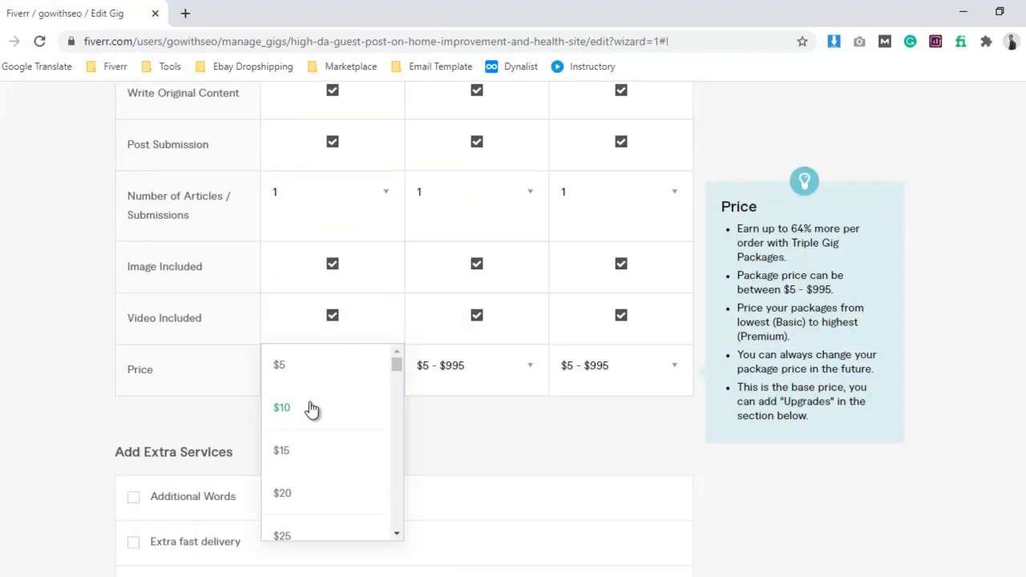
click(312, 409)
Check the package prices in the Word notes and set the standard price to $25 and the premium price to $40.
scroll(376, 447, down, 2)
key(alt+Tab)
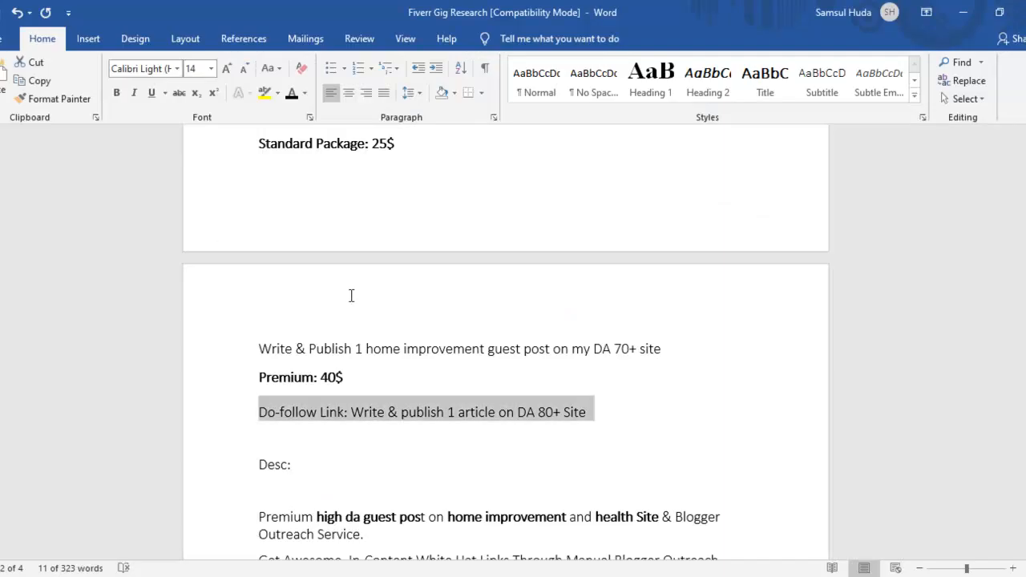
scroll(346, 313, up, 3)
scroll(435, 393, down, 2)
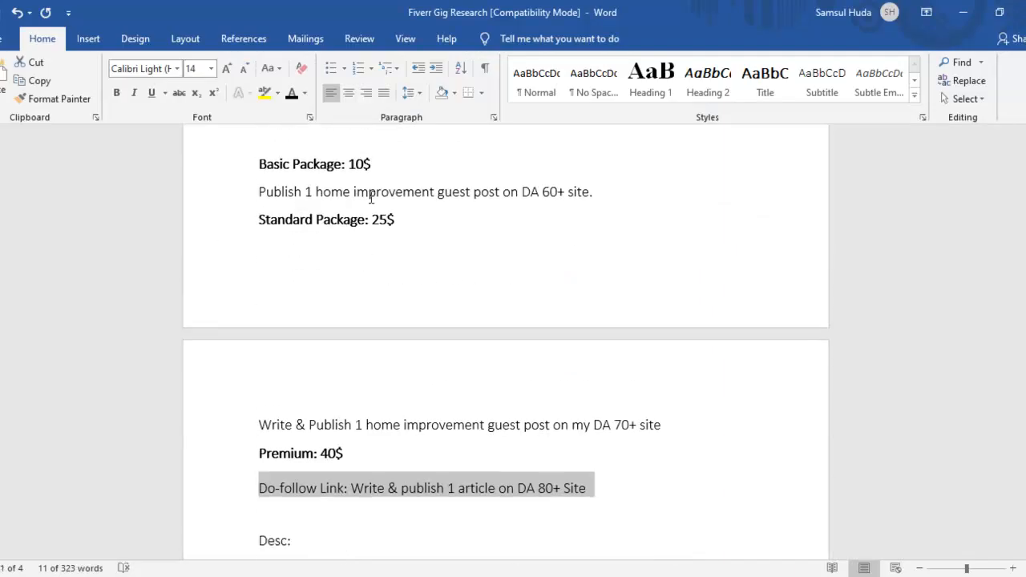
scroll(337, 294, down, 2)
key(alt+Tab)
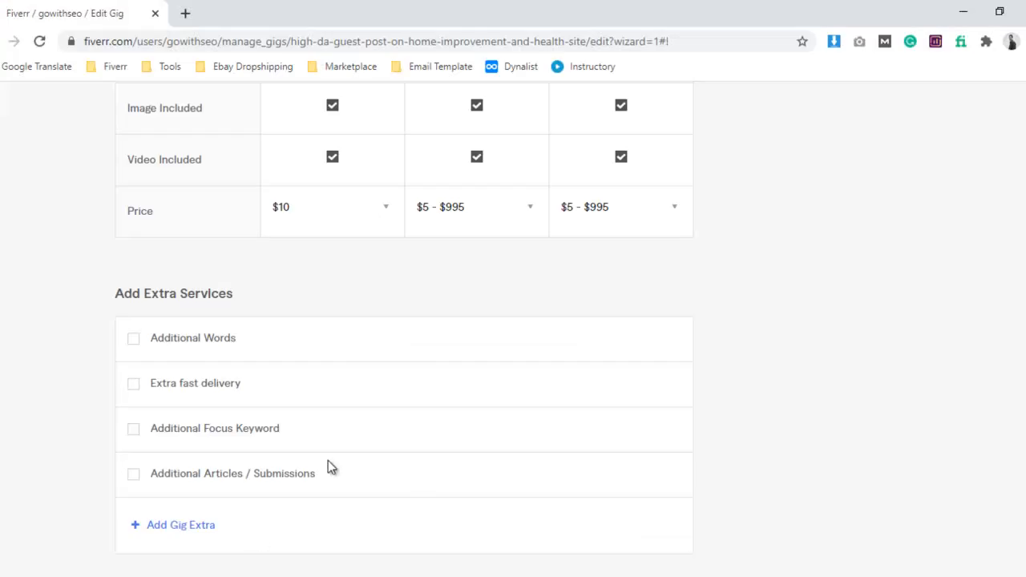
click(444, 212)
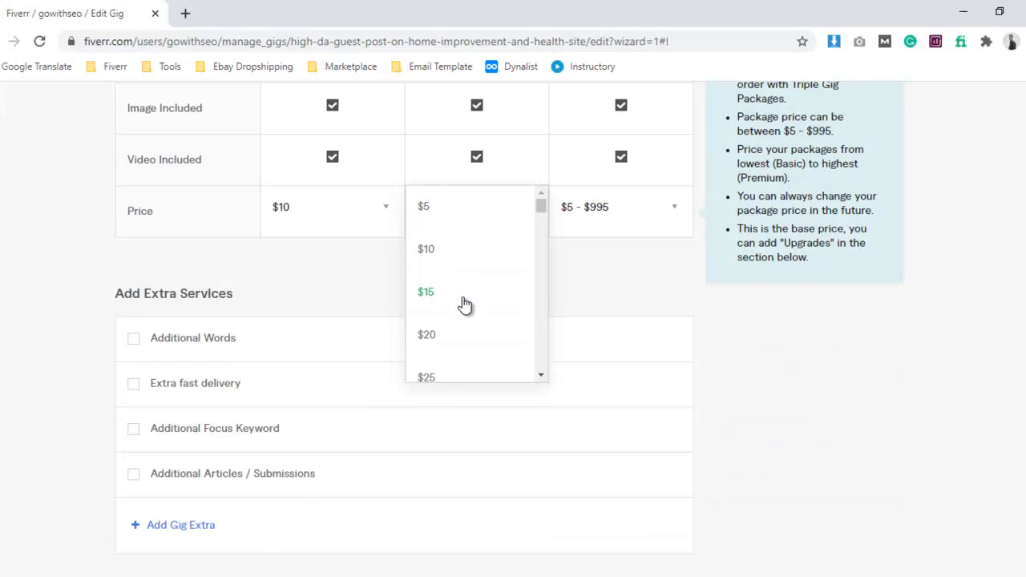
click(431, 376)
click(588, 226)
scroll(590, 317, down, 2)
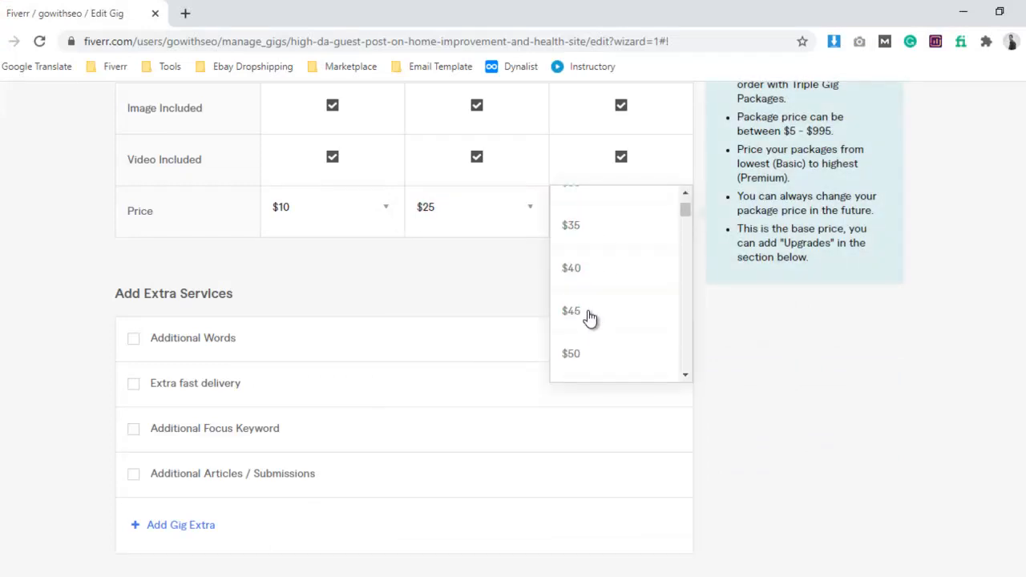
click(589, 277)
Add the extra fast delivery service and offer 1-day delivery for an extra $5 on the basic package.
scroll(513, 314, down, 1)
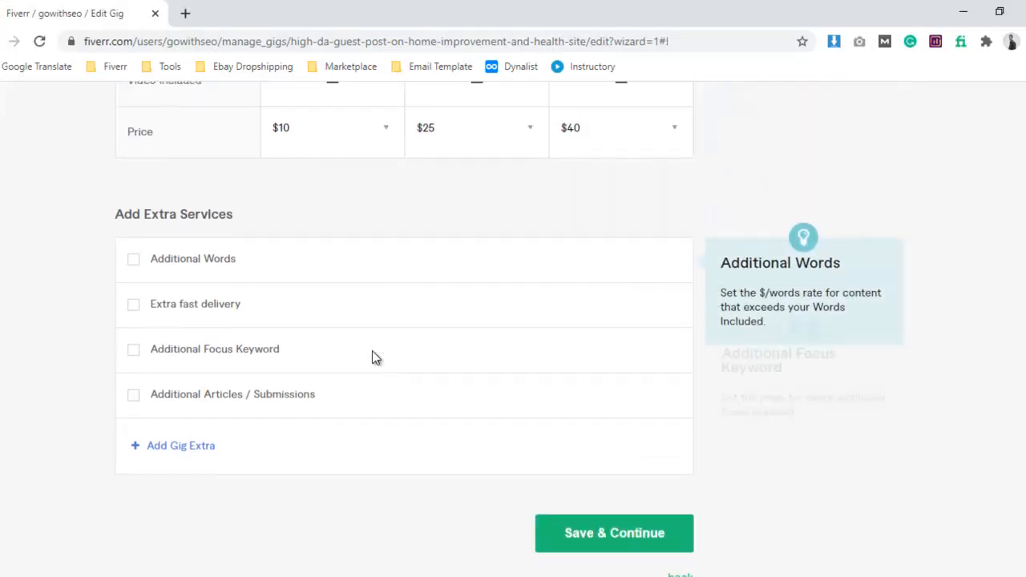
click(136, 306)
scroll(343, 313, down, 1)
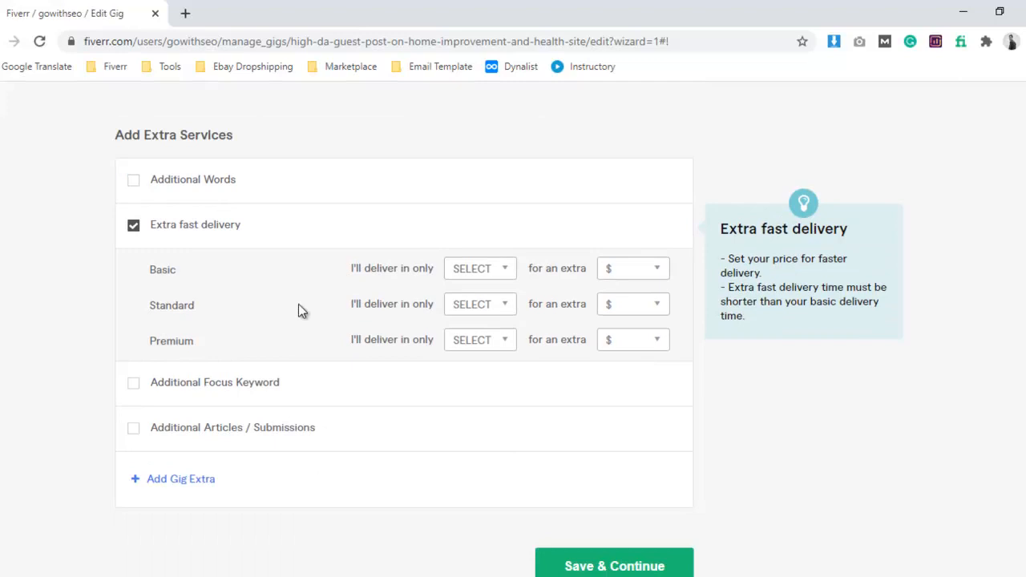
click(488, 272)
click(489, 287)
click(619, 271)
click(619, 309)
Offer extra fast delivery of the standard package in 1 day for an extra $10.
click(491, 306)
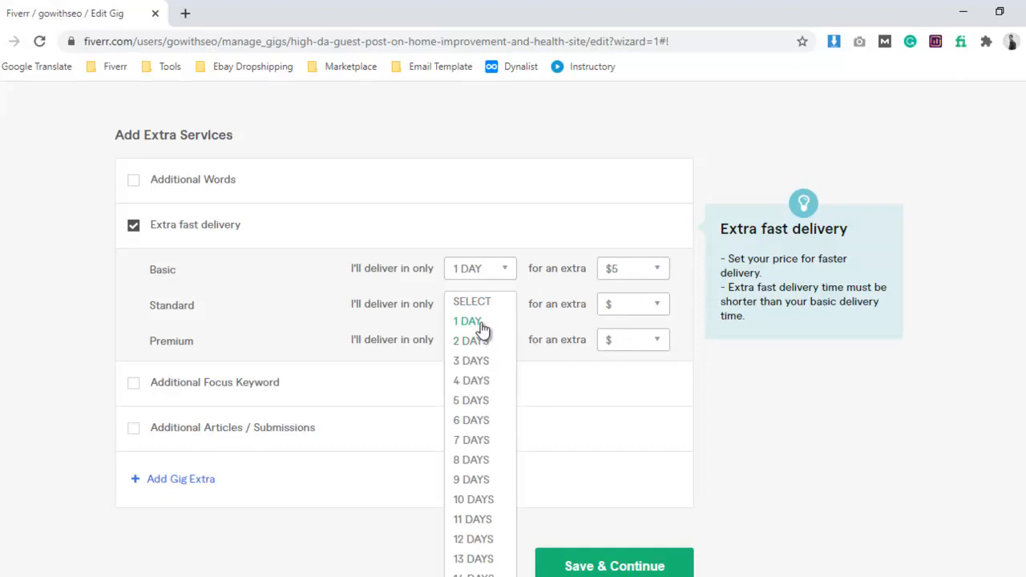
click(481, 322)
scroll(438, 275, up, 5)
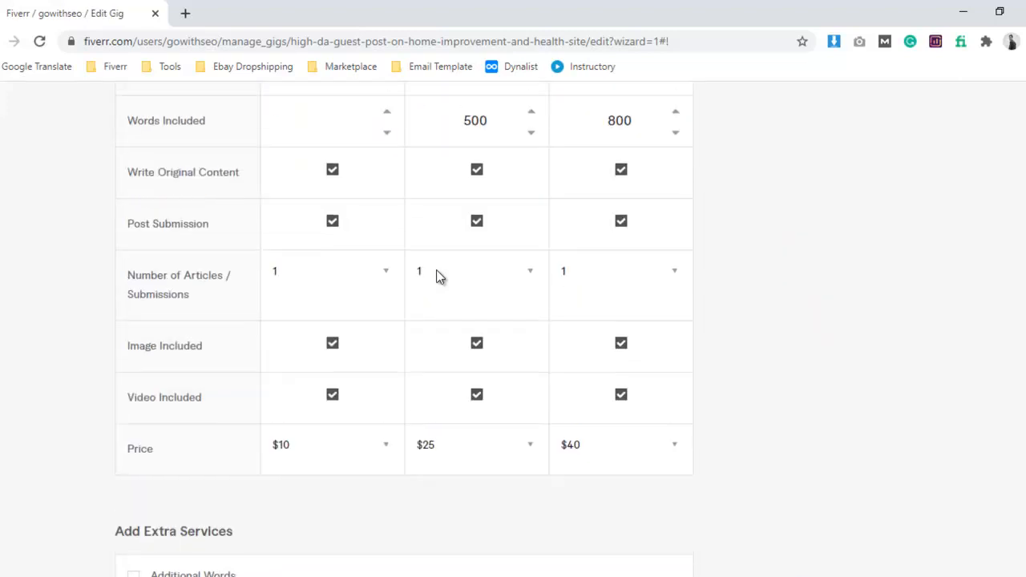
scroll(465, 193, up, 3)
scroll(641, 265, down, 9)
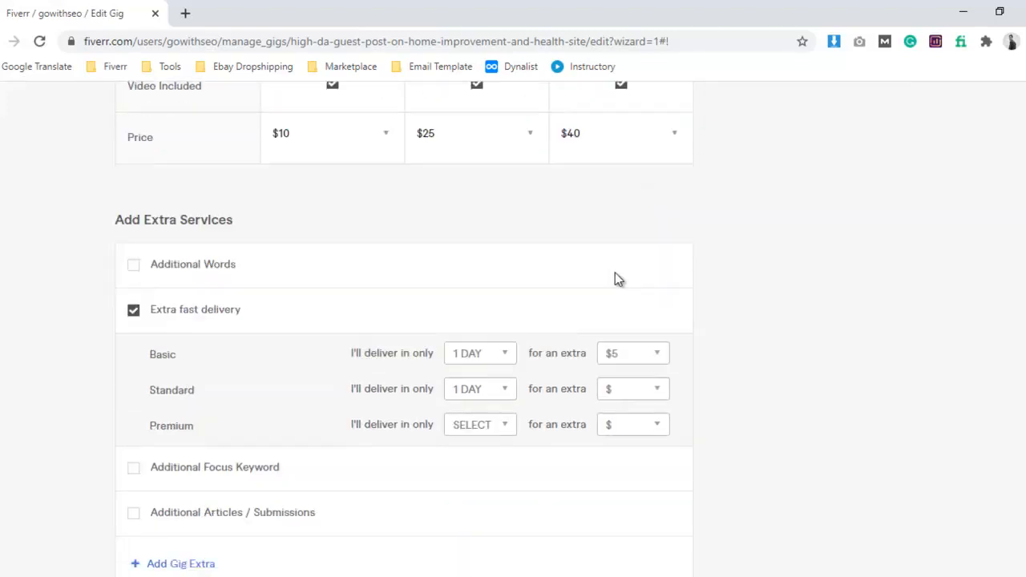
click(615, 228)
click(632, 282)
Offer extra fast delivery of the premium package in 2 days for an extra $15, and try to save the pricing and continue.
click(498, 263)
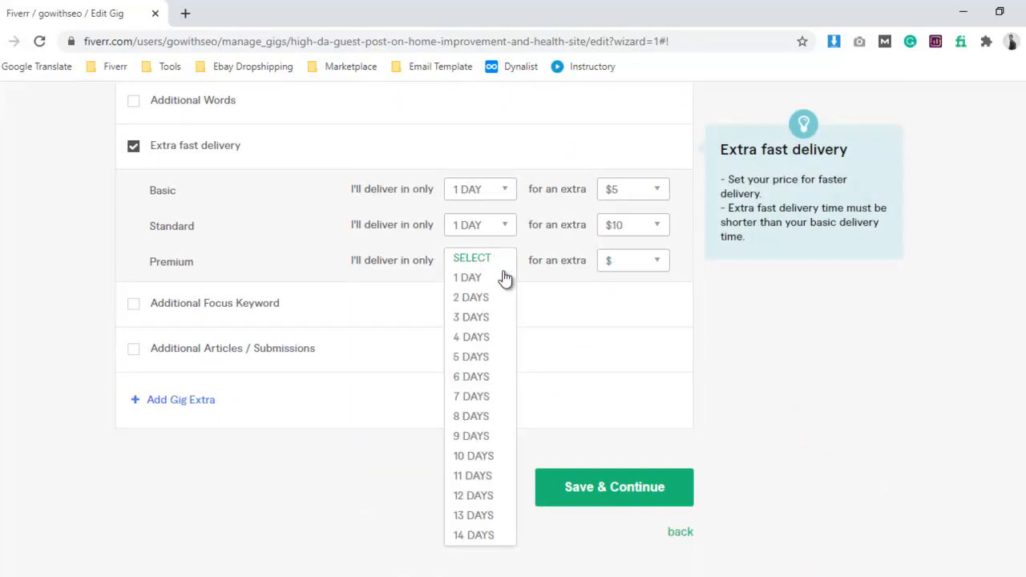
click(488, 303)
click(621, 261)
scroll(627, 313, down, 2)
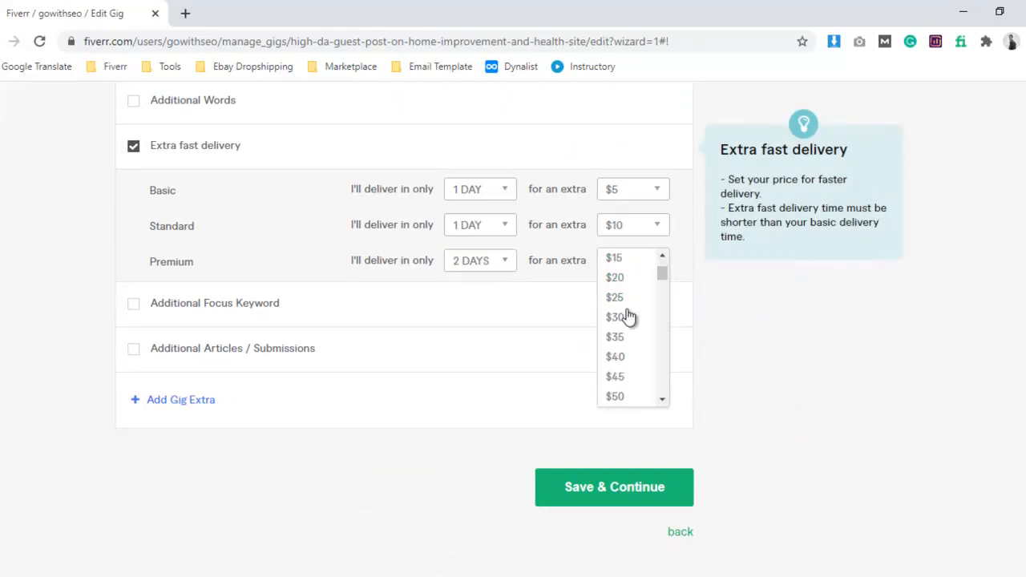
click(614, 258)
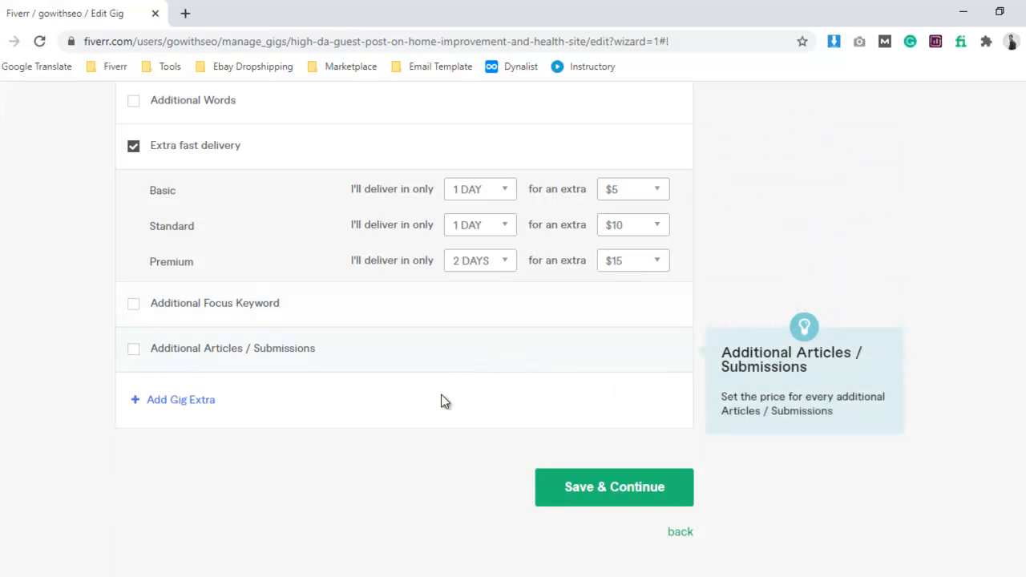
click(641, 490)
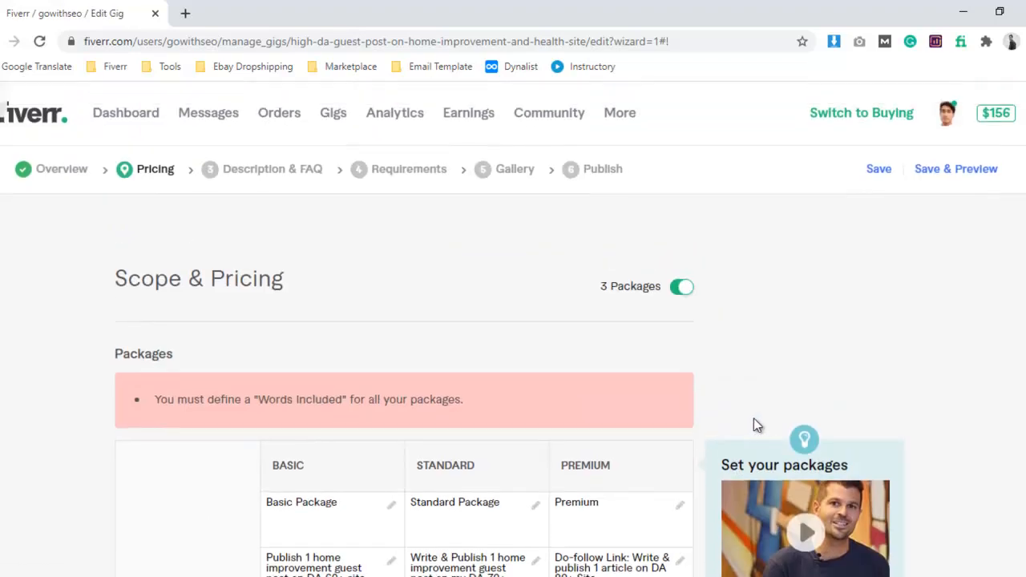
Set the words included in the basic package to 500.
scroll(754, 411, down, 4)
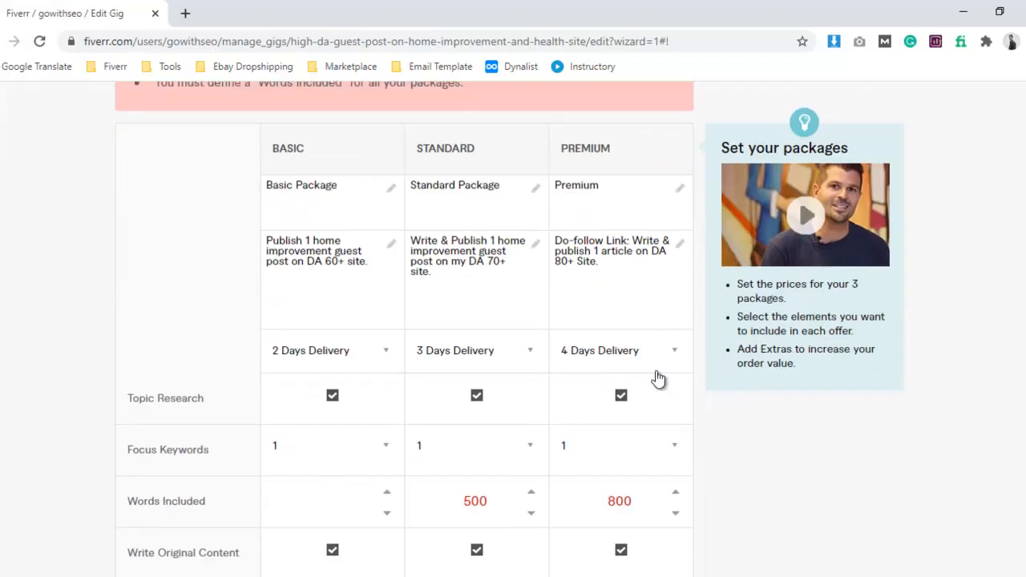
scroll(394, 252, up, 3)
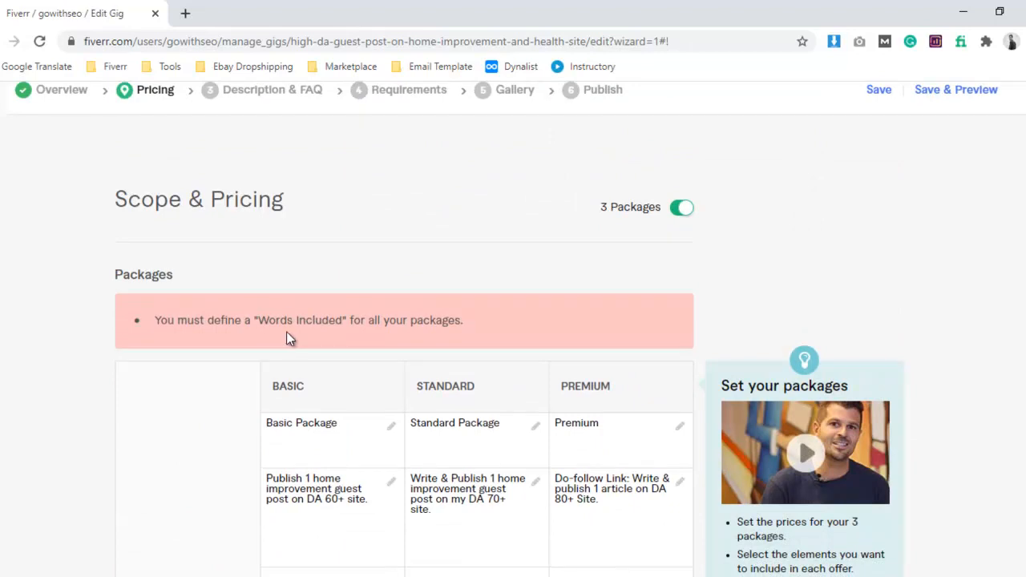
scroll(492, 332, down, 6)
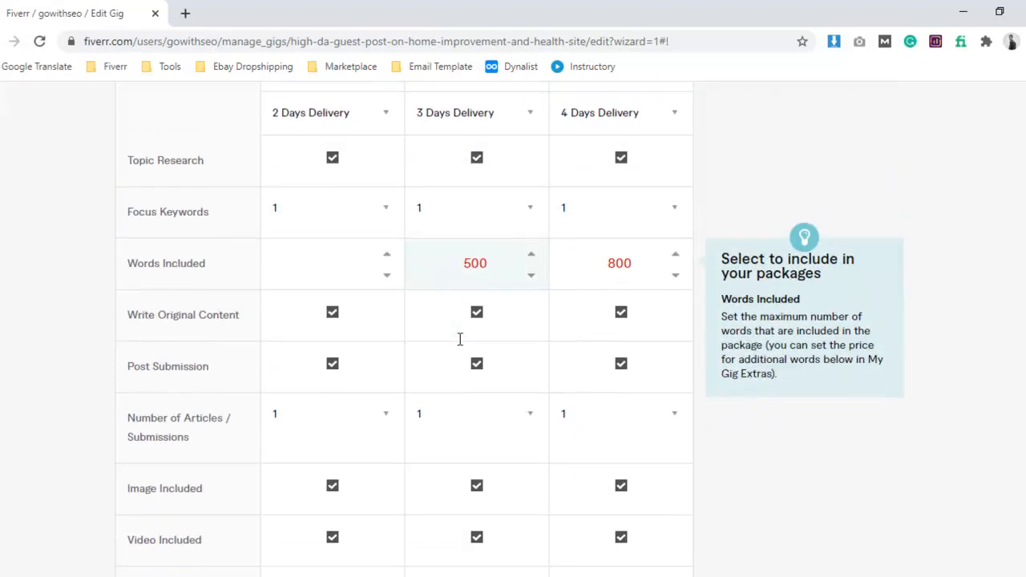
click(466, 262)
click(328, 274)
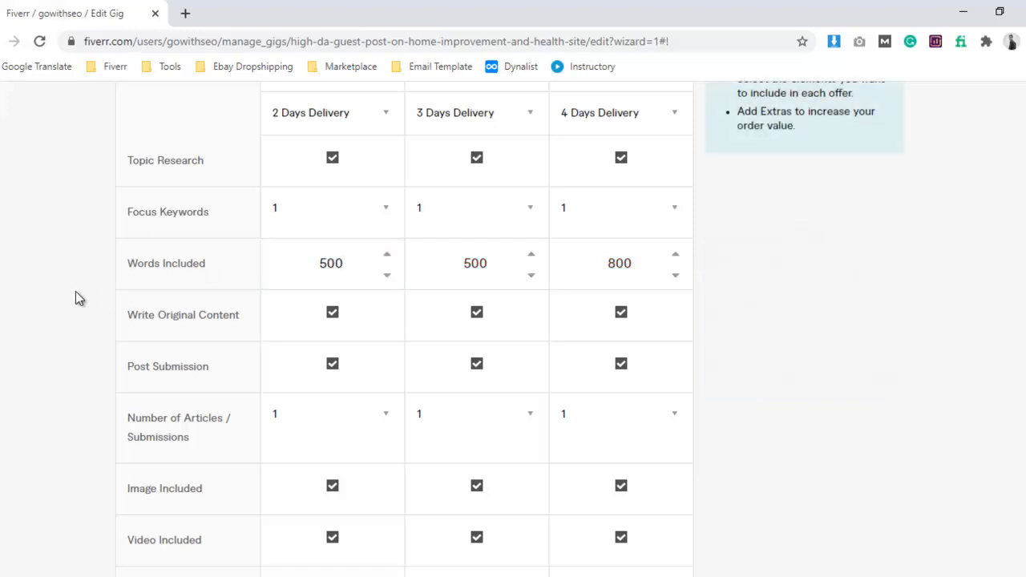
Review the basic package details and raise its price to $15.
scroll(425, 288, up, 3)
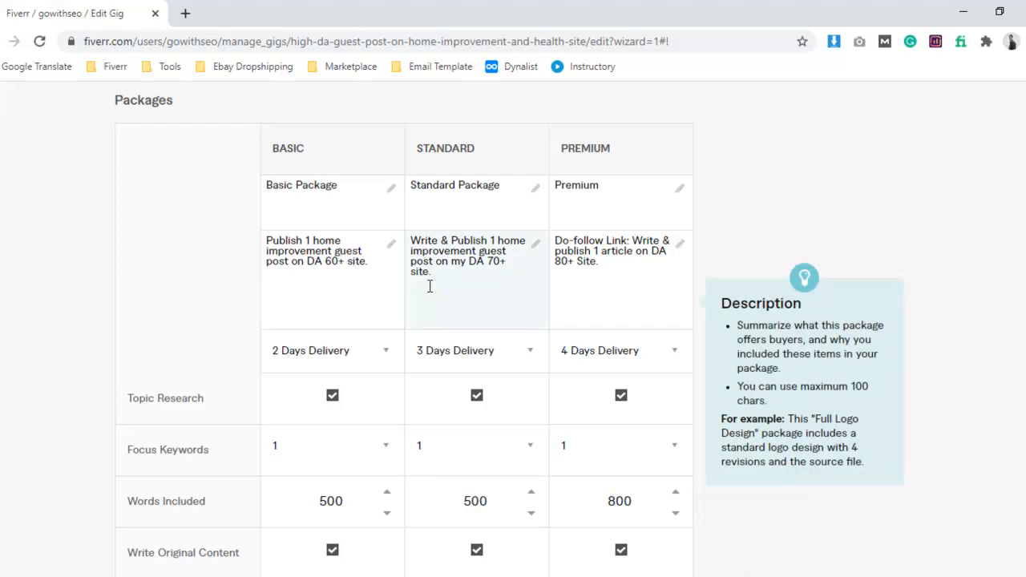
scroll(433, 288, down, 3)
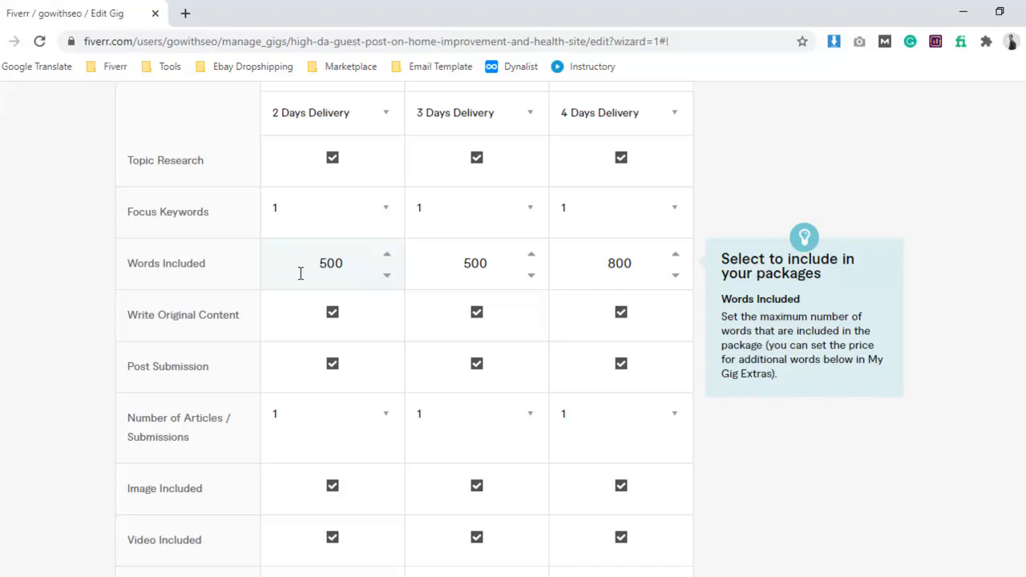
scroll(319, 273, down, 4)
click(323, 281)
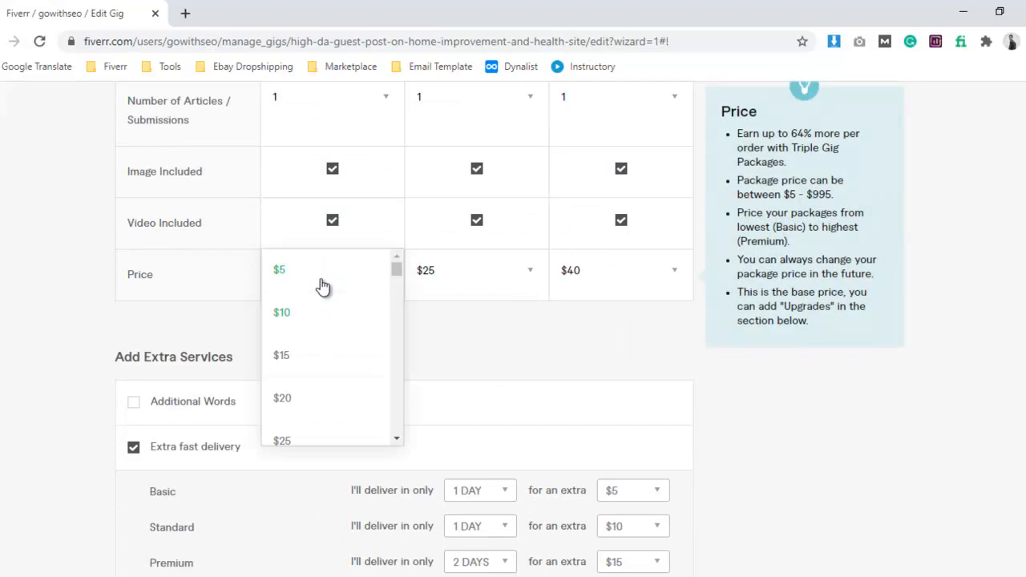
click(305, 356)
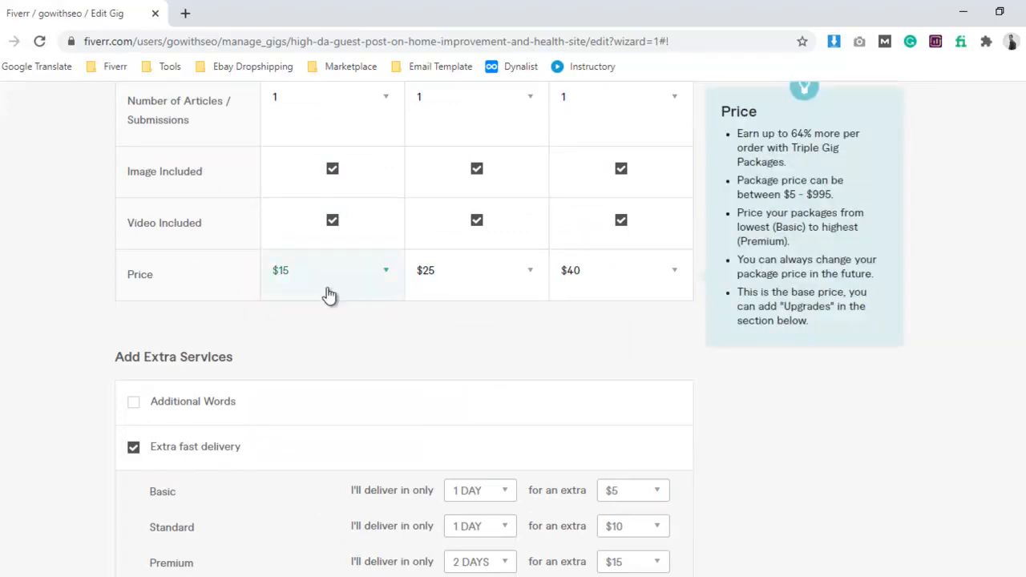
Set the words included to 700 for the standard package and 1000 for the premium package.
scroll(685, 339, up, 4)
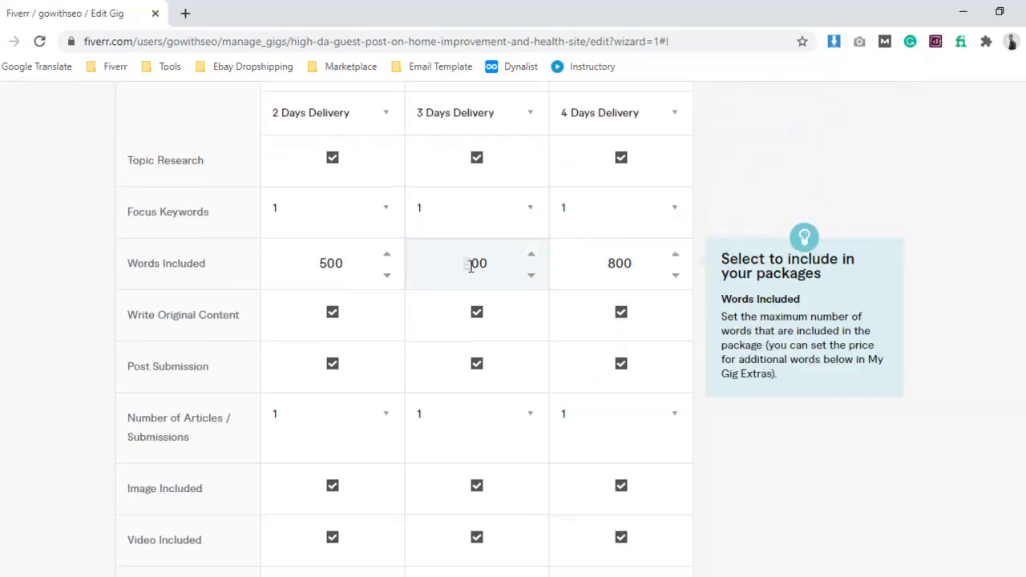
text(7)
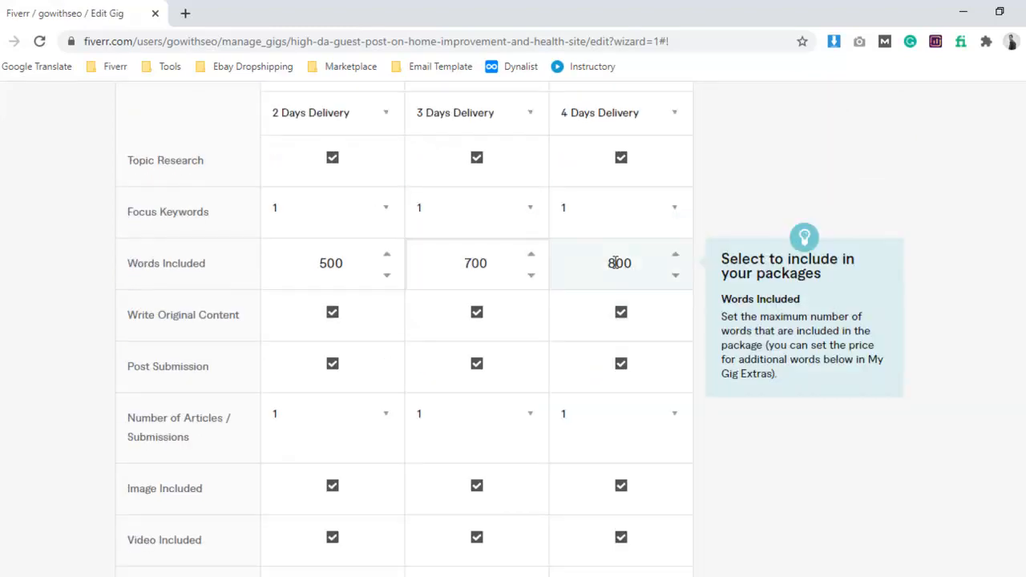
double_click(613, 264)
text(100)
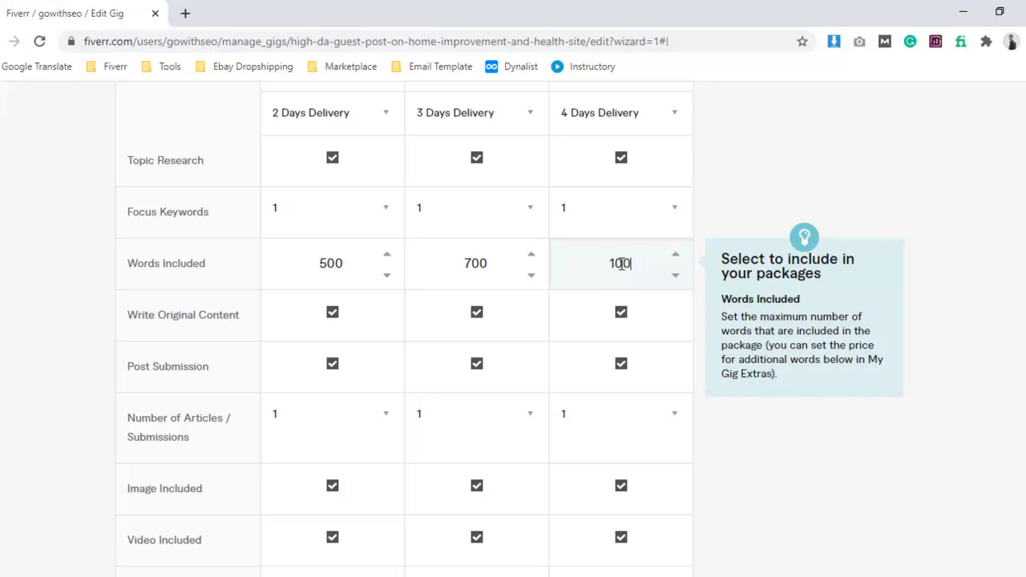
text(0)
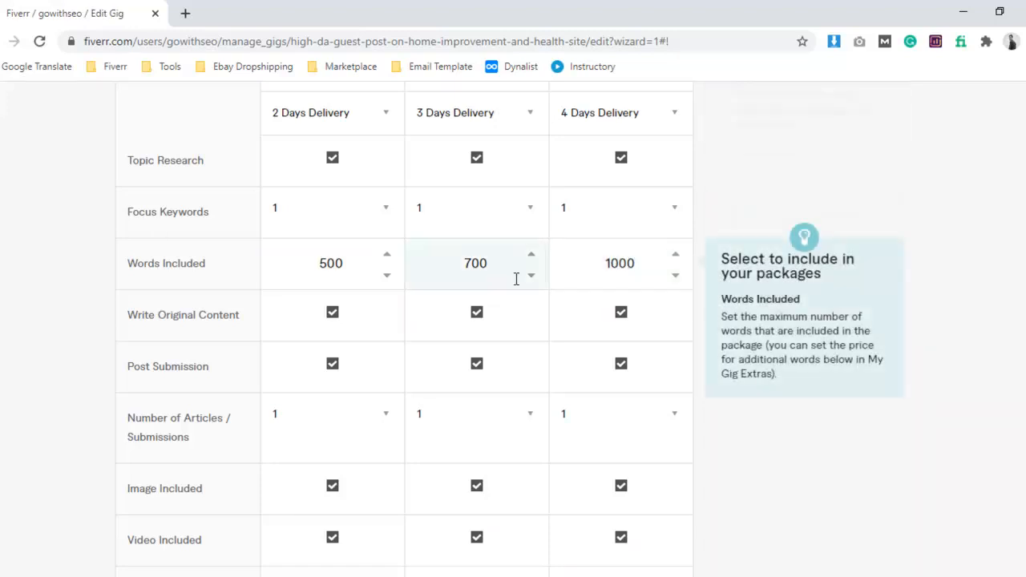
Check the package prices, save the pricing and continue to the Description & FAQ stage.
scroll(572, 274, down, 1)
scroll(642, 209, down, 3)
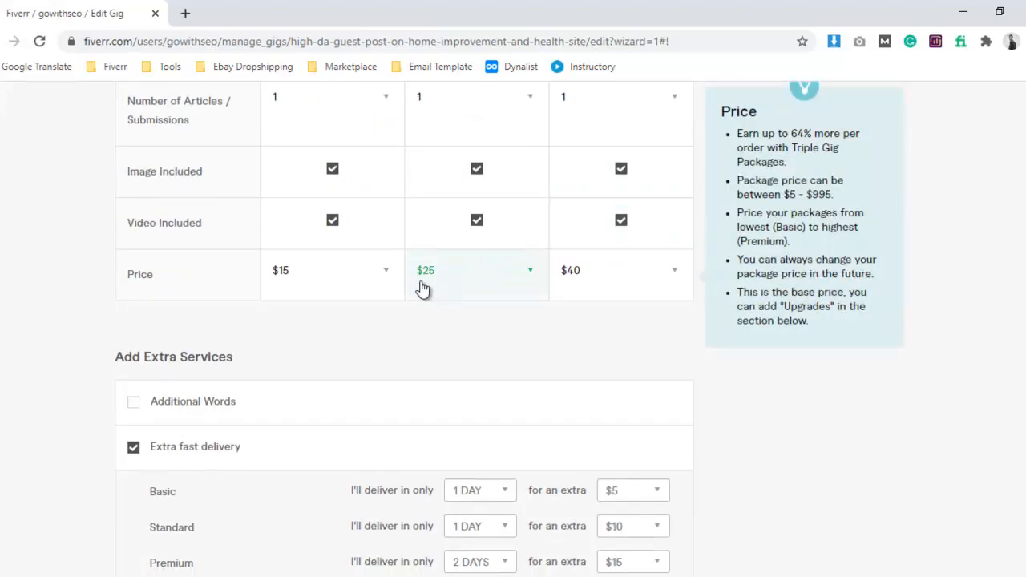
scroll(360, 289, up, 4)
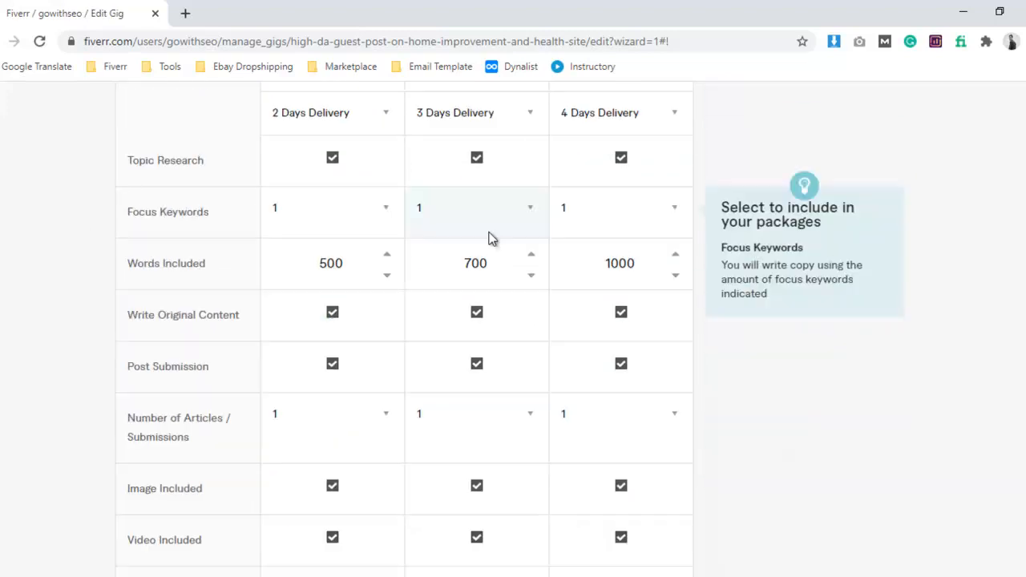
scroll(561, 225, down, 8)
scroll(452, 327, down, 2)
click(601, 322)
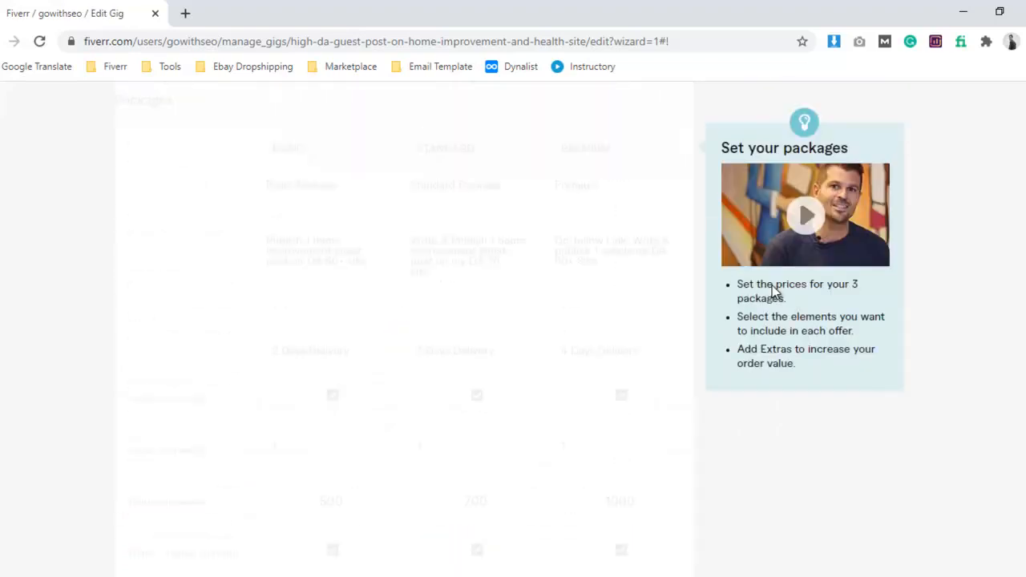
scroll(300, 277, down, 3)
scroll(259, 167, up, 3)
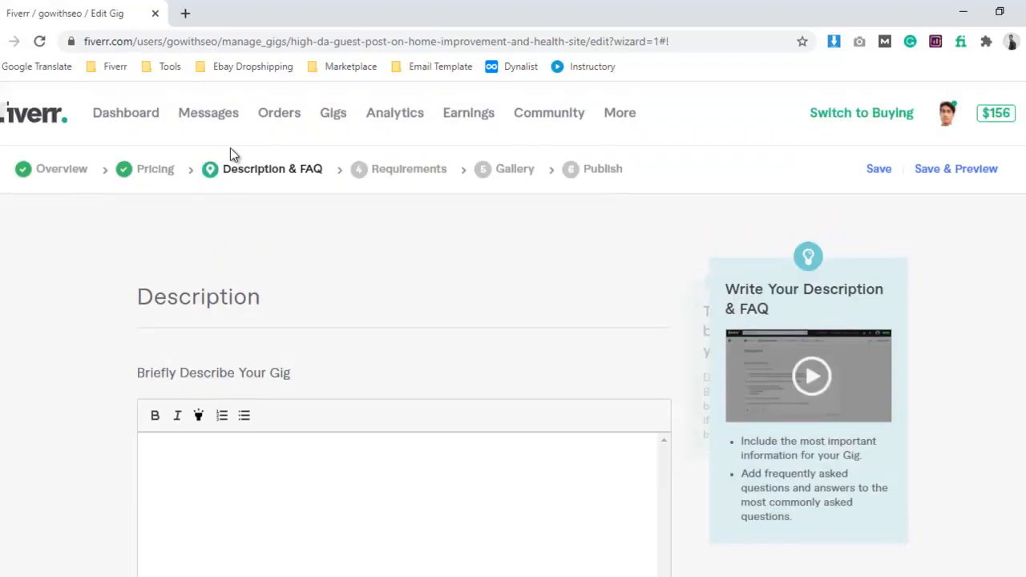
Copy the gig description through "Order now!!!!!!" from the Word research notes into the gig's description on Fiverr.
scroll(250, 307, down, 3)
click(241, 290)
key(alt+Tab)
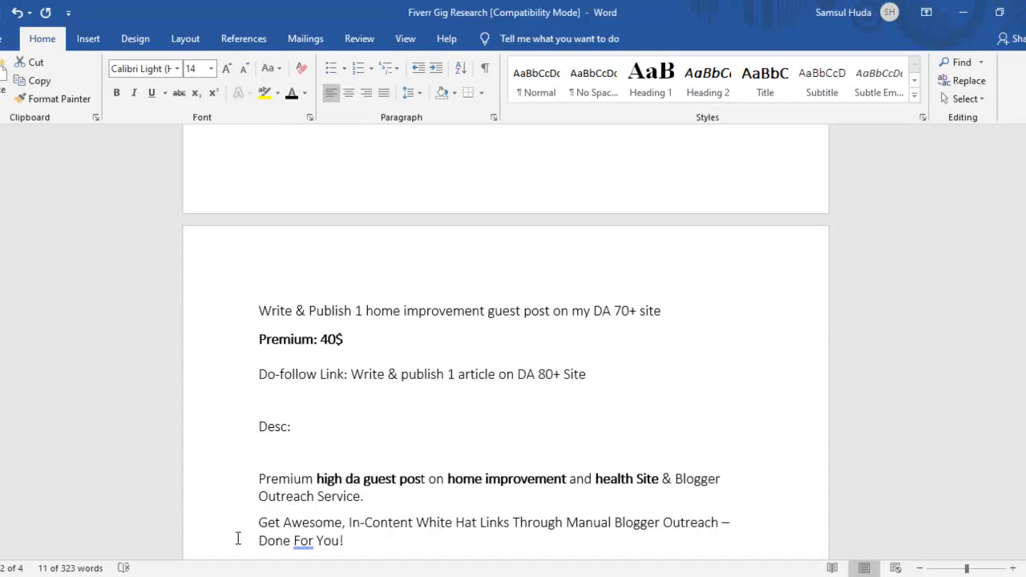
scroll(414, 360, down, 3)
scroll(351, 371, down, 1)
drag(262, 287, 385, 329)
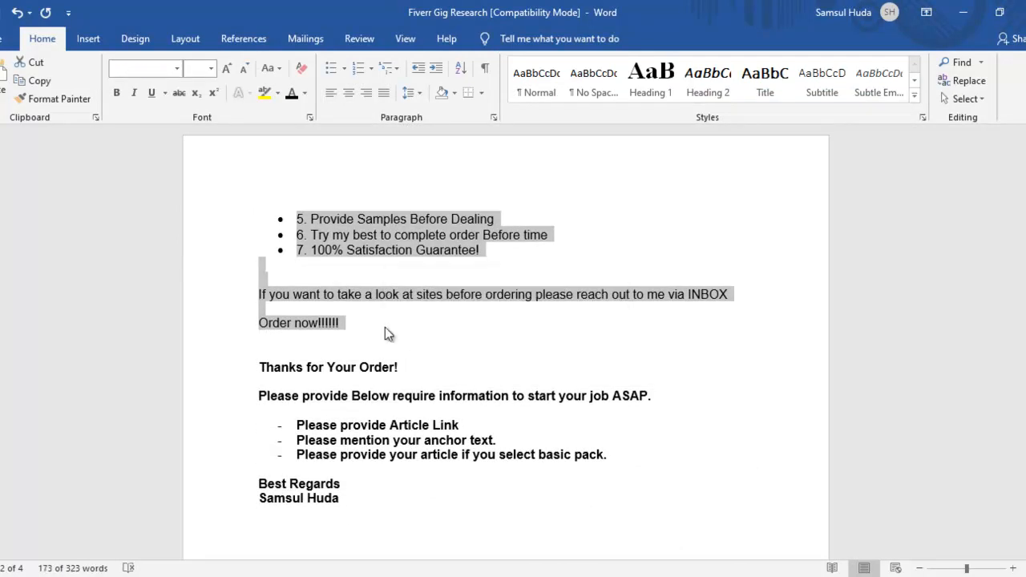
key(alt+Tab)
click(333, 282)
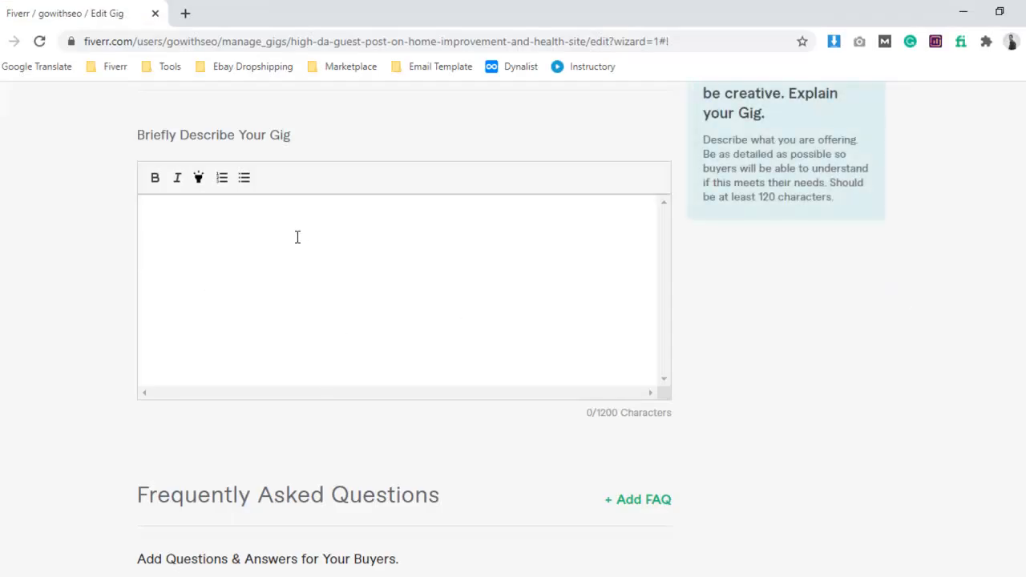
key(ctrl+v)
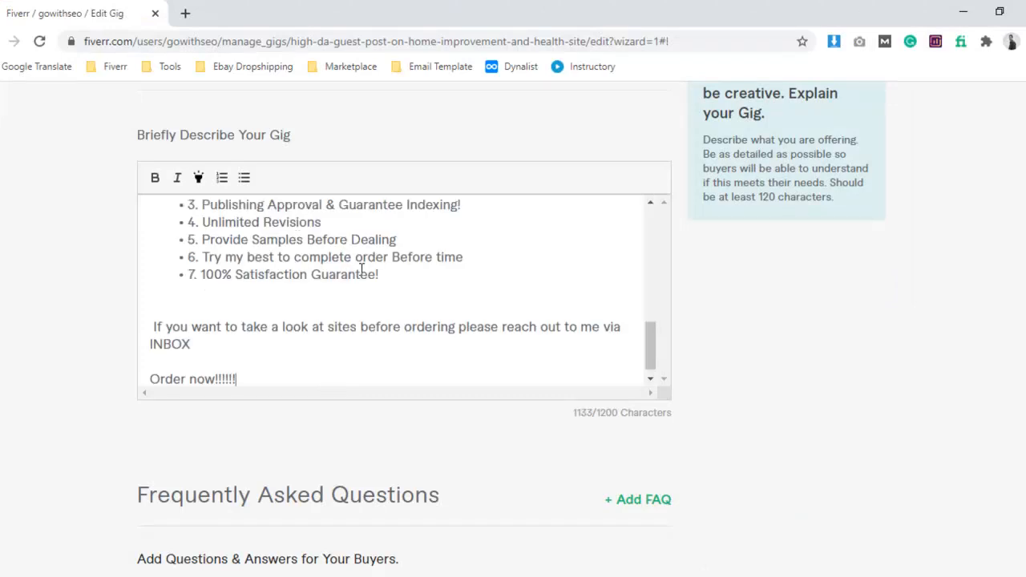
drag(604, 417, 633, 425)
scroll(369, 304, up, 8)
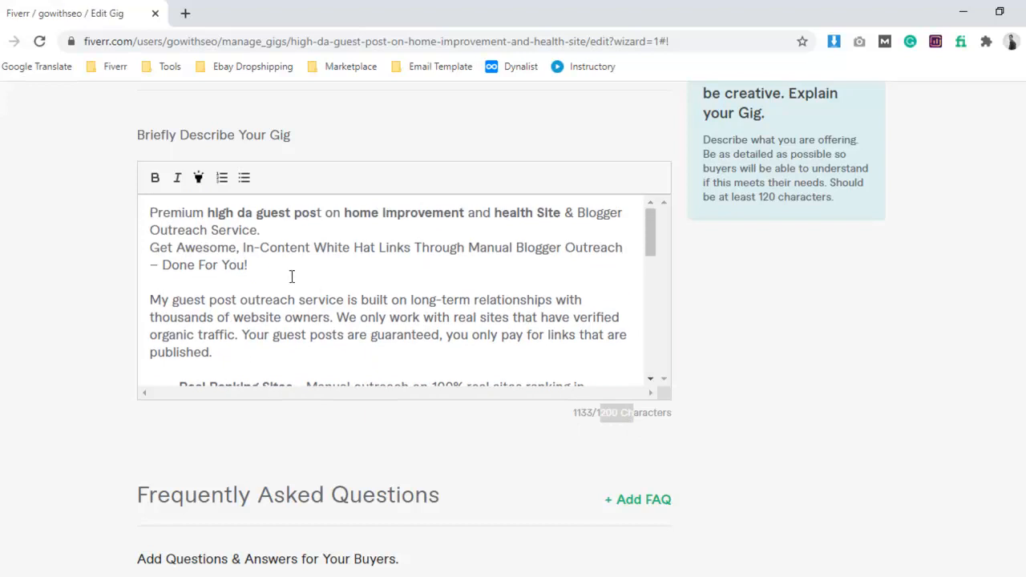
click(150, 213)
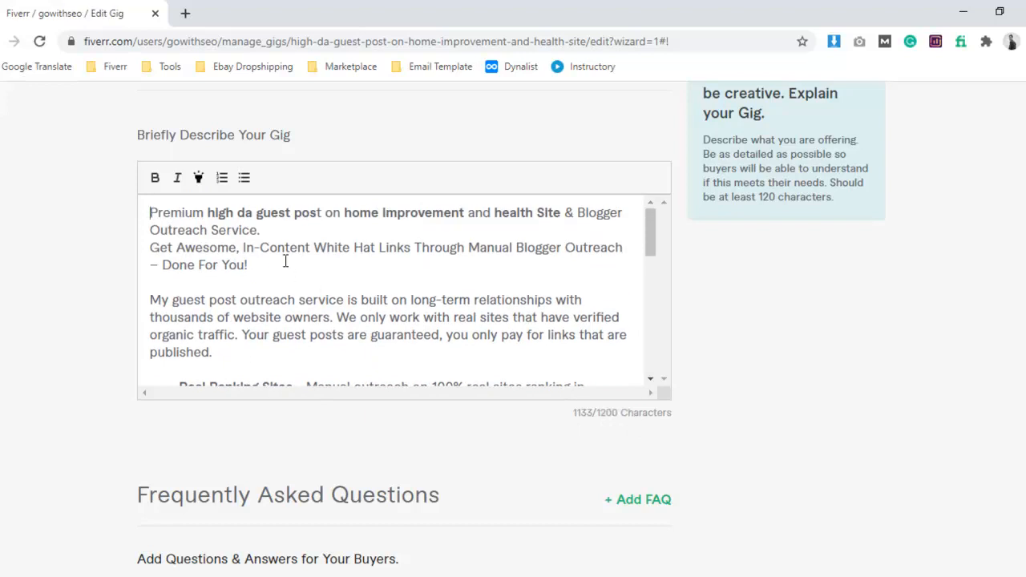
drag(274, 265, 197, 258)
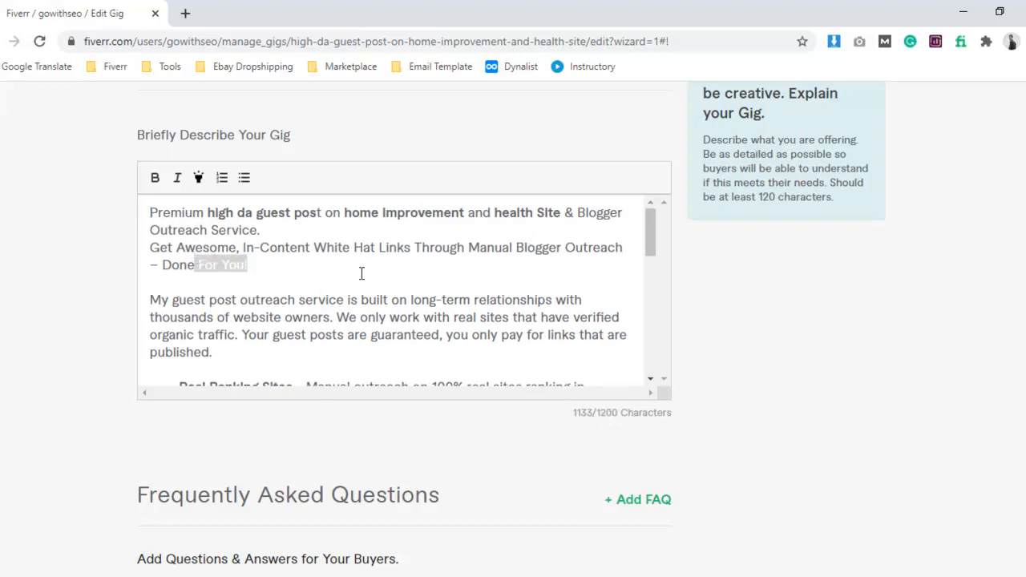
Remove the stray markers before "Real Ranking Sites", "Customize Your Criteria" and "Fast Deliverables" and format these lines as a bulleted list.
scroll(363, 272, down, 1)
drag(180, 308, 148, 310)
key(BackSpace)
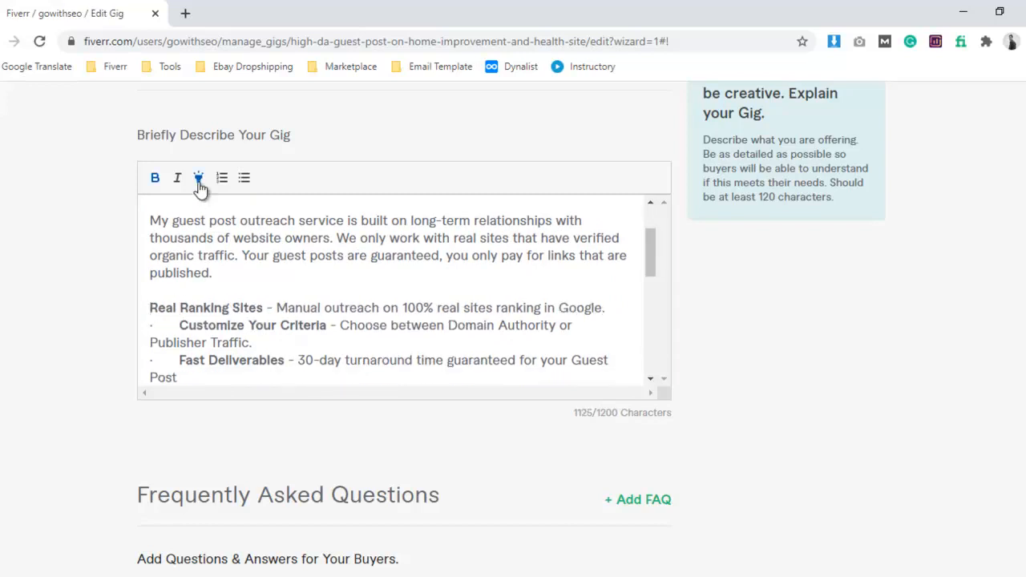
click(243, 178)
scroll(190, 330, down, 1)
scroll(187, 321, up, 1)
drag(180, 342, 145, 343)
key(BackSpace)
click(244, 178)
scroll(197, 348, down, 1)
drag(180, 299, 146, 298)
key(BackSpace)
click(244, 178)
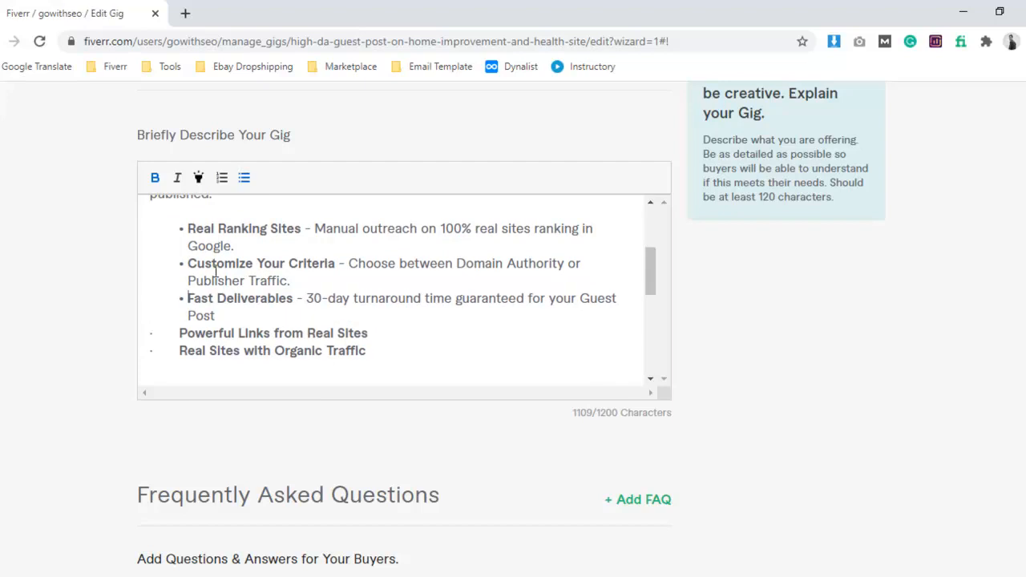
Remove the bullet from the "Real Ranking Sites" line and try to start it with a hyphen instead.
scroll(190, 319, up, 1)
click(244, 180)
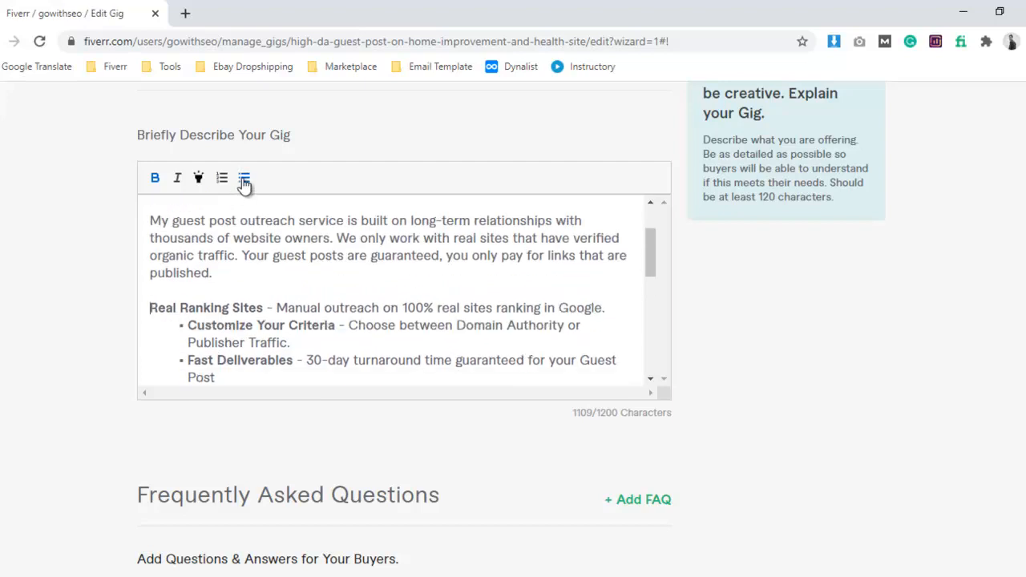
text(-)
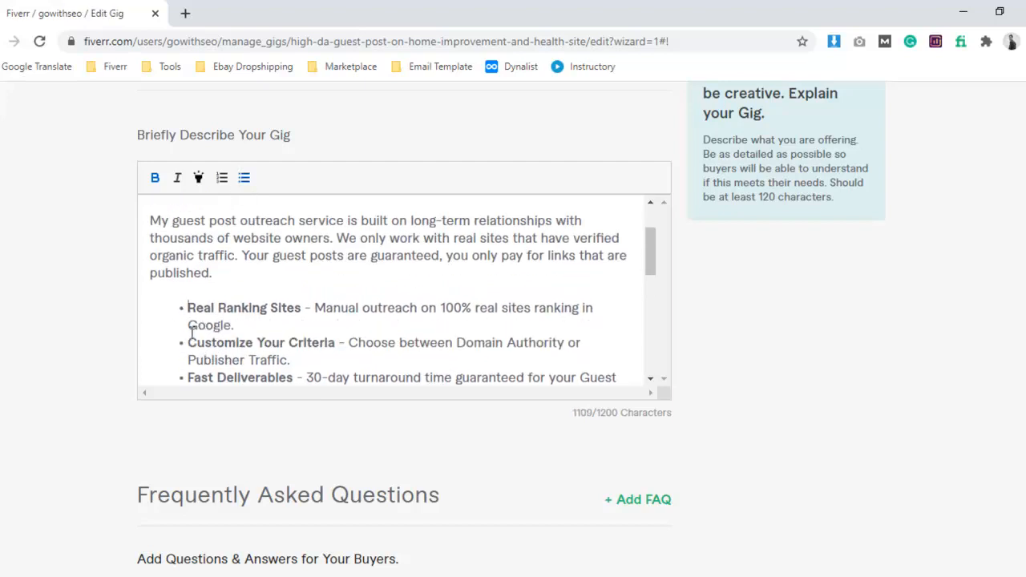
key(BackSpace)
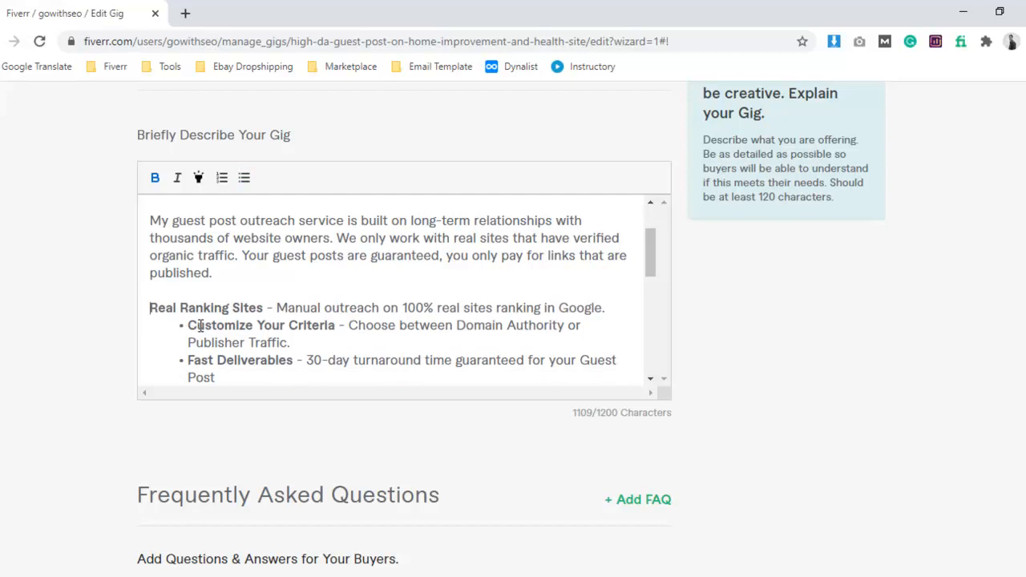
text(-)
key(BackSpace)
Replace the bullets on "Customize Your Criteria" and "Fast Deliverables" with hyphens and put a plain hyphen before "Real Ranking Sites".
click(189, 326)
key(BackSpace)
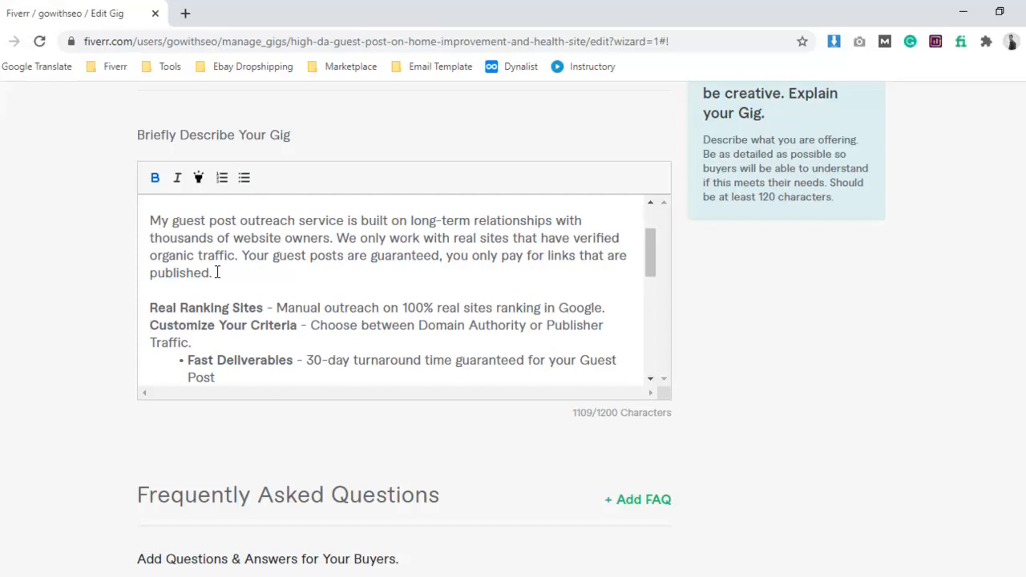
text(-)
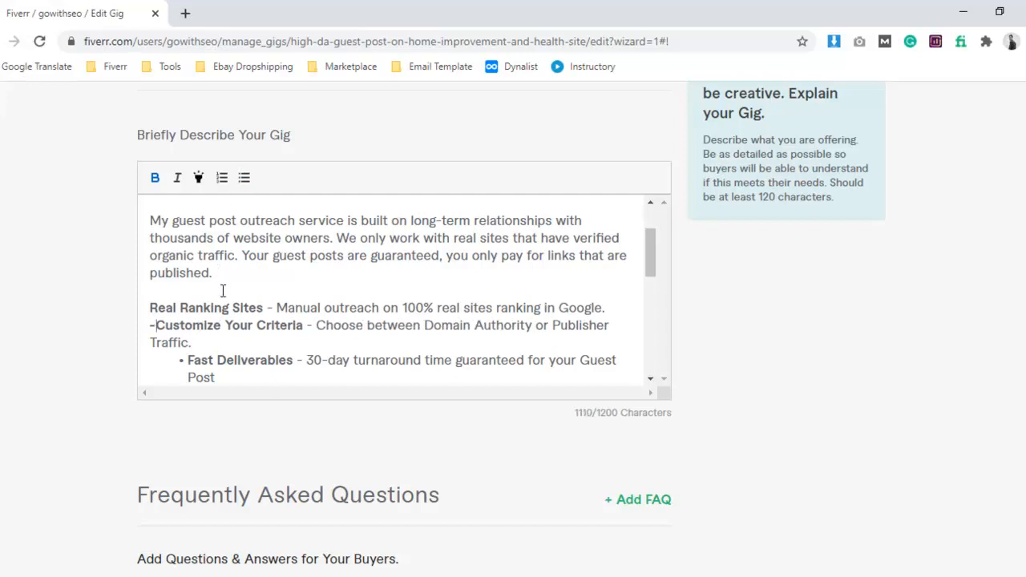
click(242, 179)
text(-)
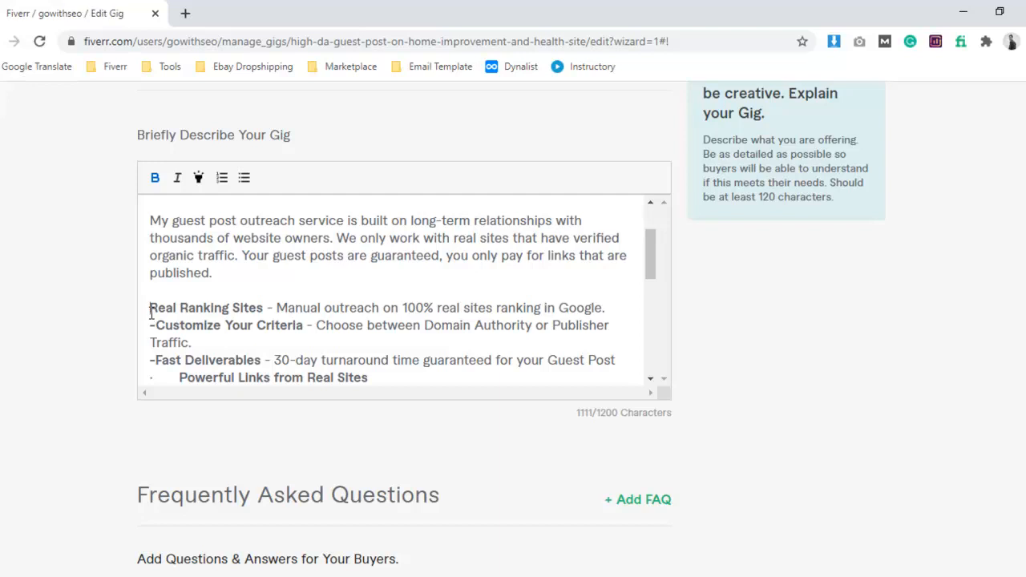
text(-)
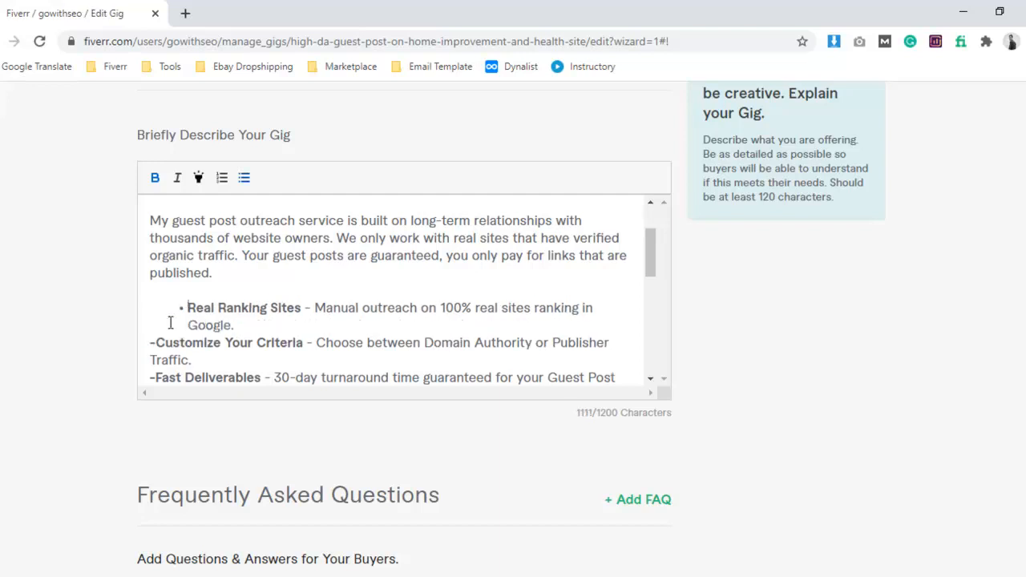
key(ctrl+z)
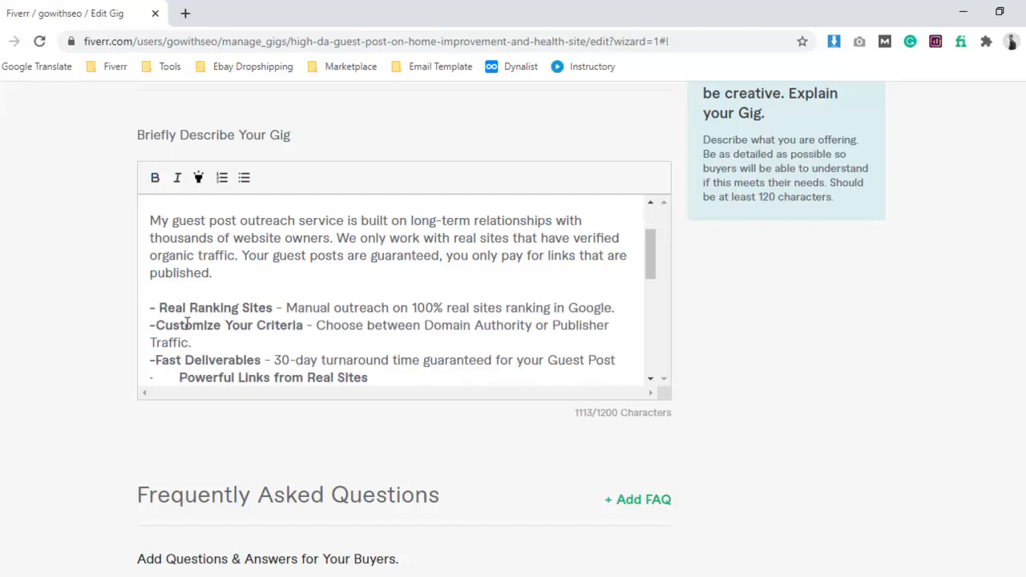
Replace the stray markers before "Powerful Links from Real Sites" and "Real Sites with Organic Traffic" with hyphens.
scroll(187, 321, down, 1)
drag(179, 298, 148, 318)
text(- 30)
text(-)
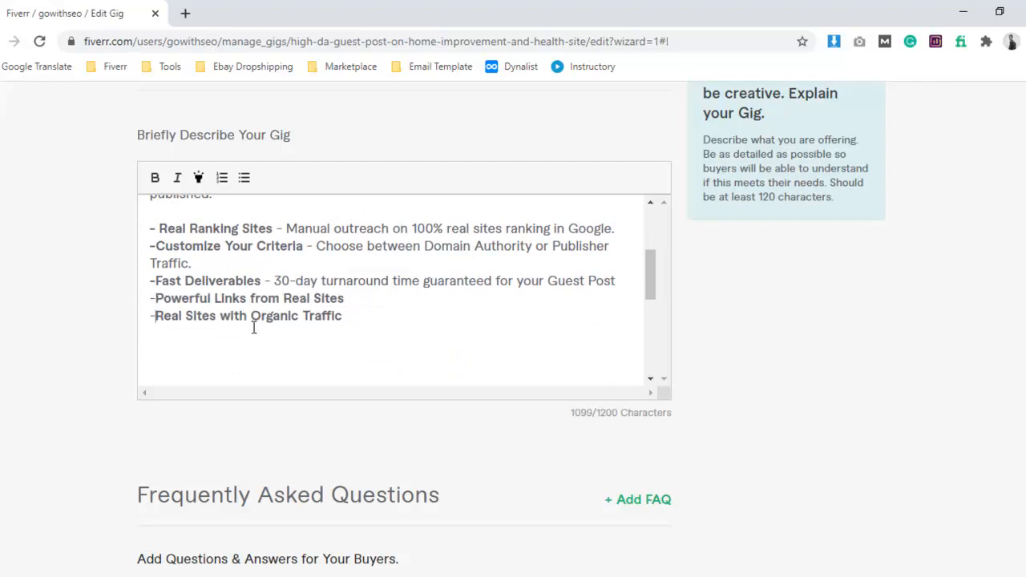
Delete the extra blank lines above the "You'll Get:" heading in the description.
scroll(253, 325, down, 1)
click(152, 282)
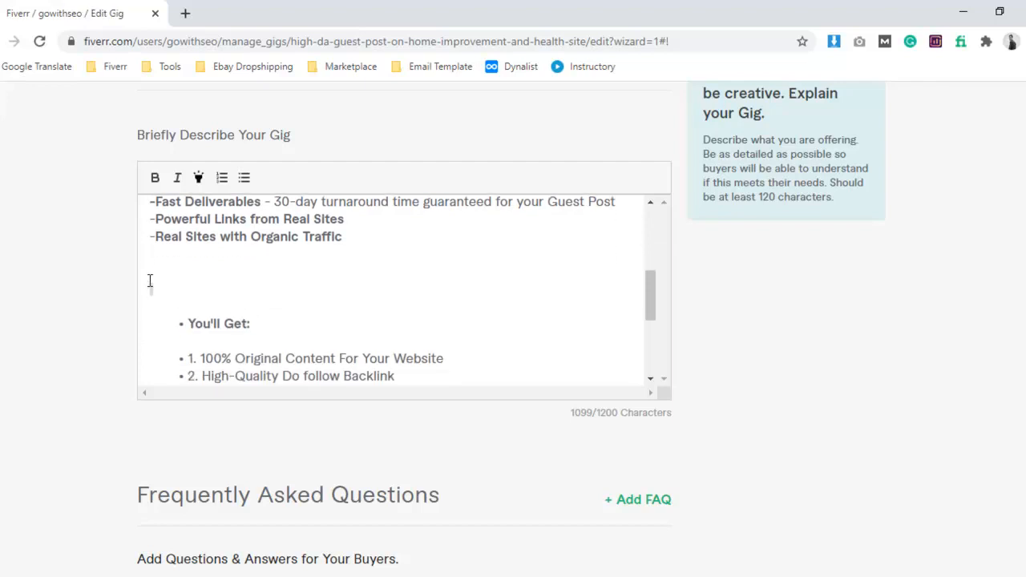
key(BackSpace)
key(BackSpace)
key(BackSpace)
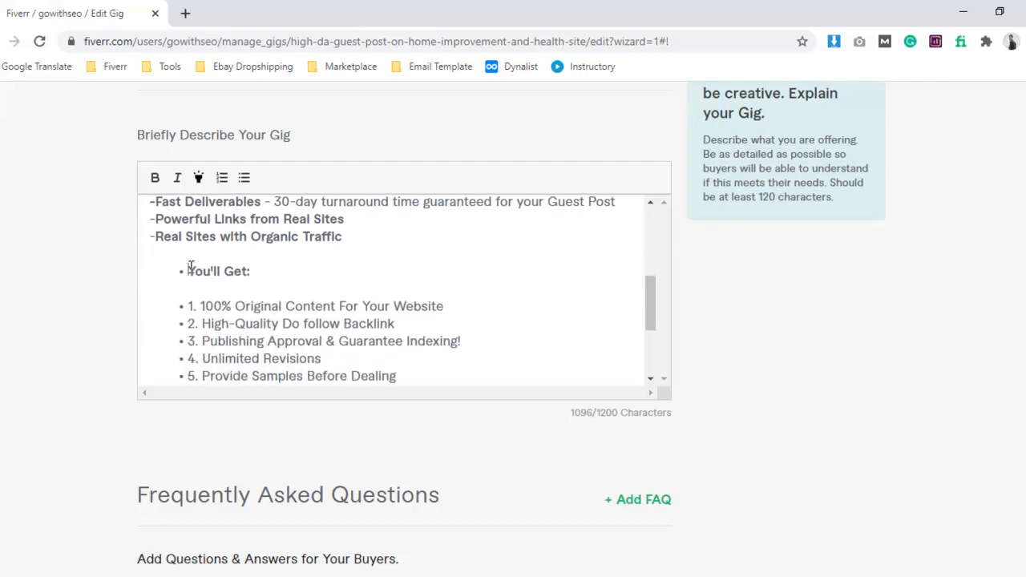
Remove the bullet from the "You'll Get:" heading and start it with an asterisk.
click(244, 177)
text(-)
key(BackSpace)
text(*)
scroll(298, 297, down, 1)
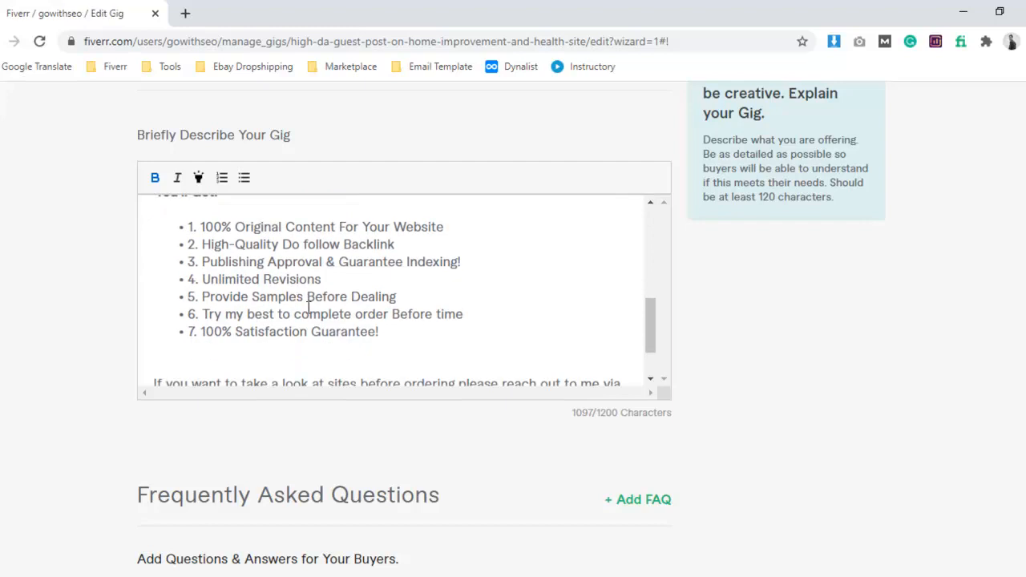
click(201, 227)
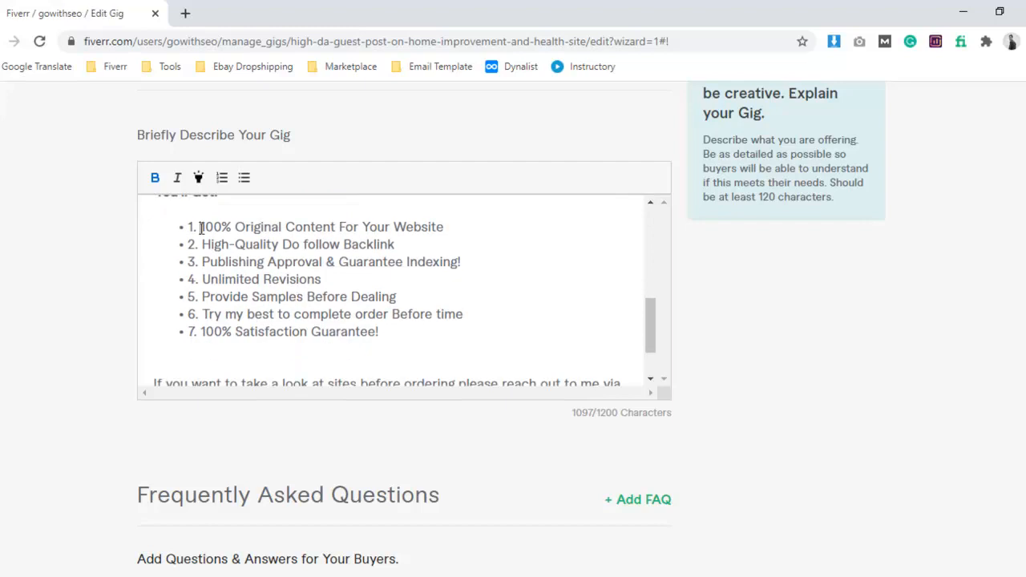
click(243, 177)
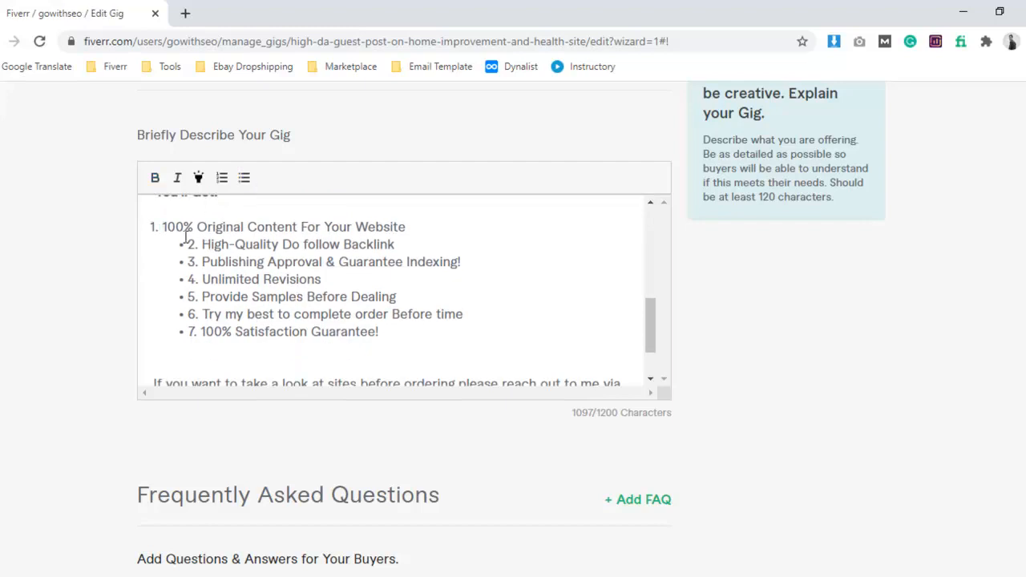
key(ctrl+z)
Remove the typed numbers 1 to 7 from the bulleted items under "You'll Get:", keeping the bullets.
drag(202, 227, 192, 314)
key(BackSpace)
key(BackSpace)
key(BackSpace)
key(BackSpace)
key(BackSpace)
key(Delete)
key(Delete)
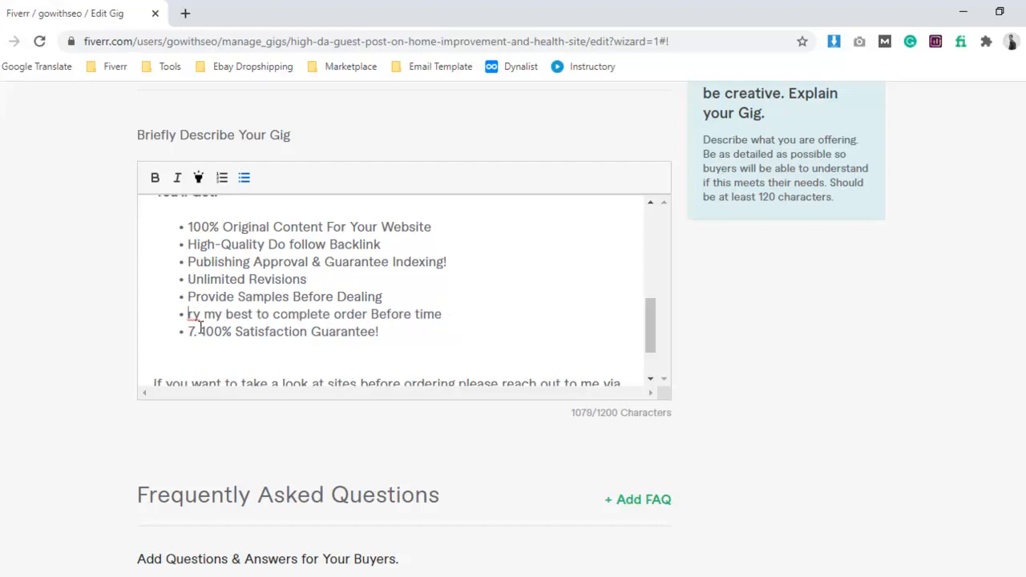
key(ctrl+z)
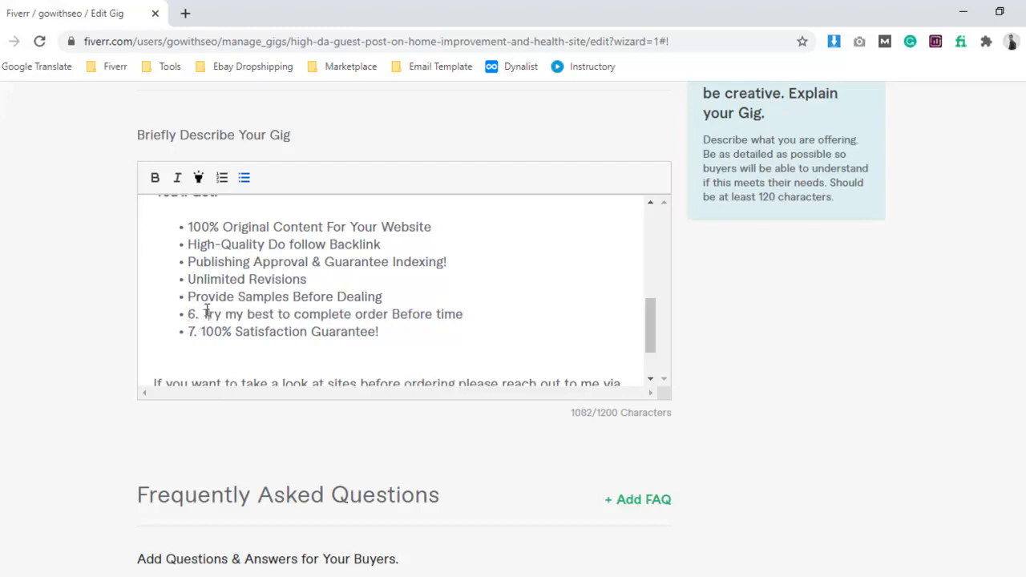
drag(206, 313, 188, 329)
key(Delete)
key(Delete)
Delete the extra blank line between "100% Satisfaction Guarantee!" and the sentence inviting buyers to look at the sites.
scroll(241, 284, up, 1)
scroll(241, 304, down, 1)
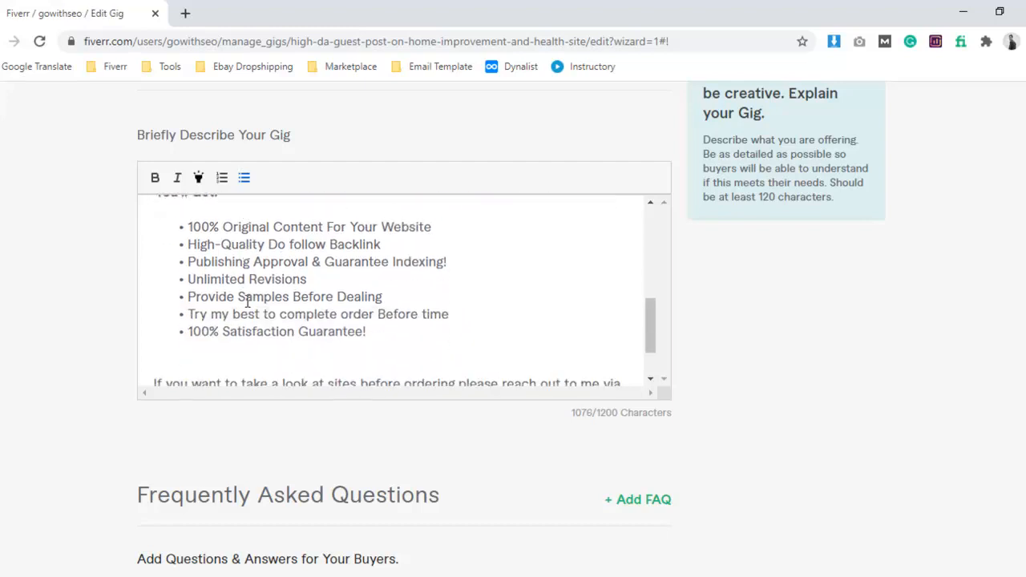
scroll(278, 287, down, 1)
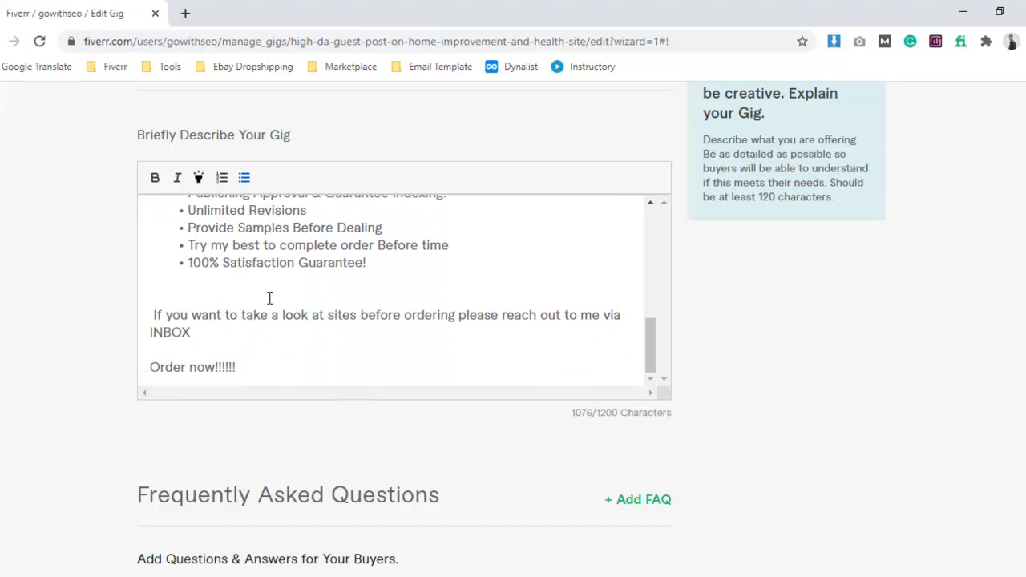
click(255, 295)
key(BackSpace)
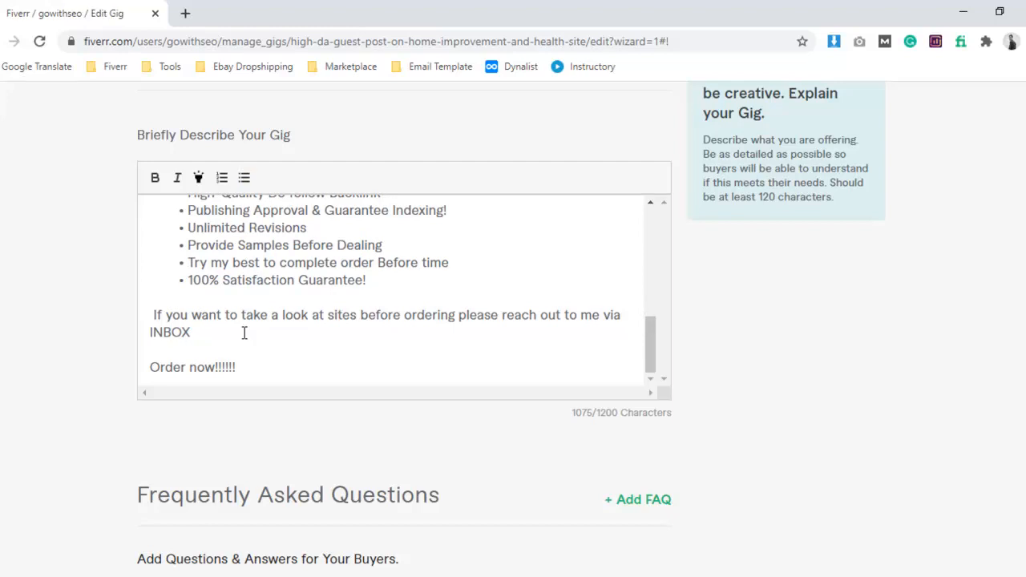
Remove the leading space before the sentence "If you want to take a look at sites before ordering" in the description.
key(Delete)
scroll(282, 355, down, 1)
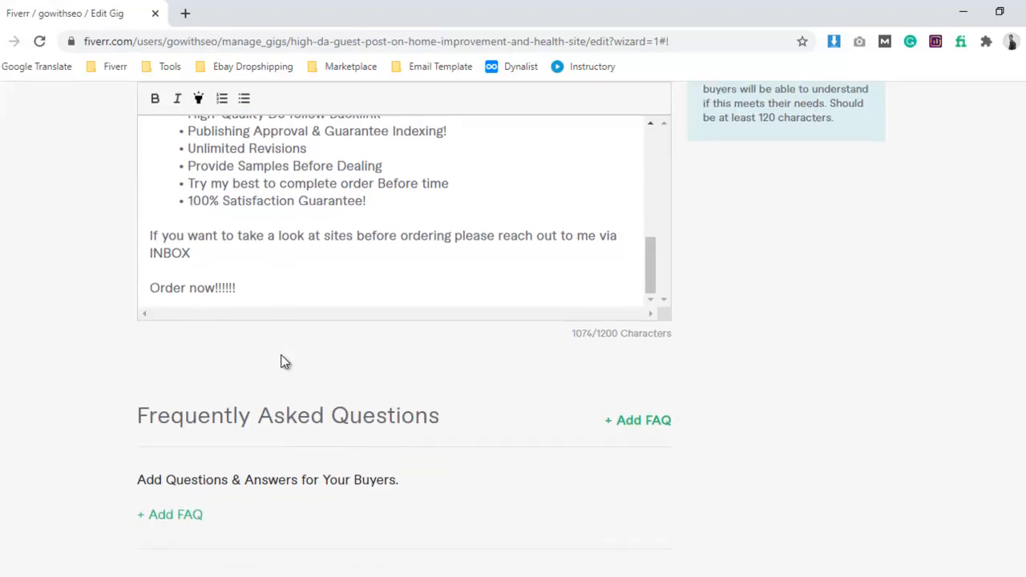
scroll(392, 296, up, 6)
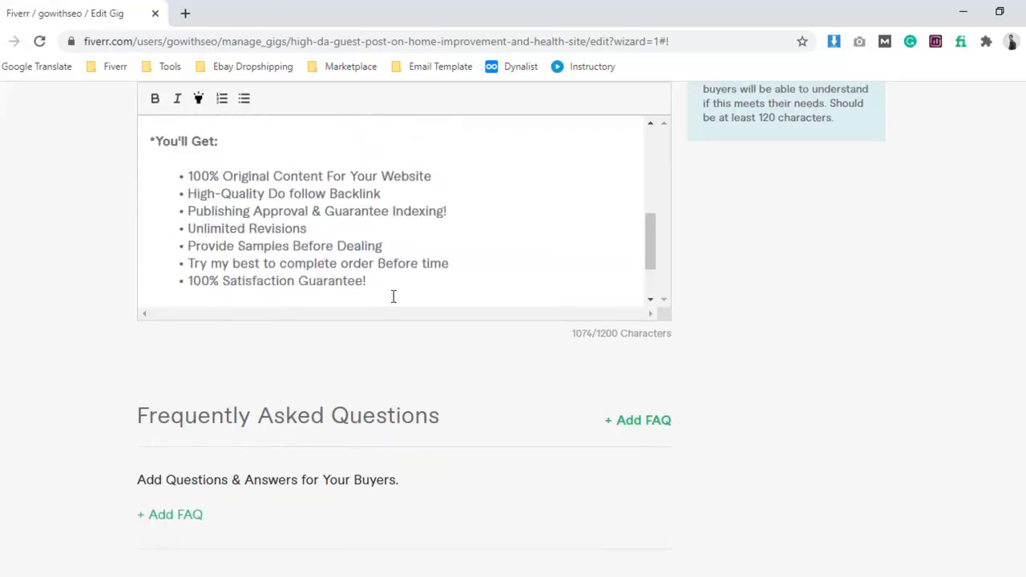
Review the description's opening lines and the bold keywords "high da guest post" and "home improvement".
scroll(401, 230, up, 2)
scroll(321, 209, down, 4)
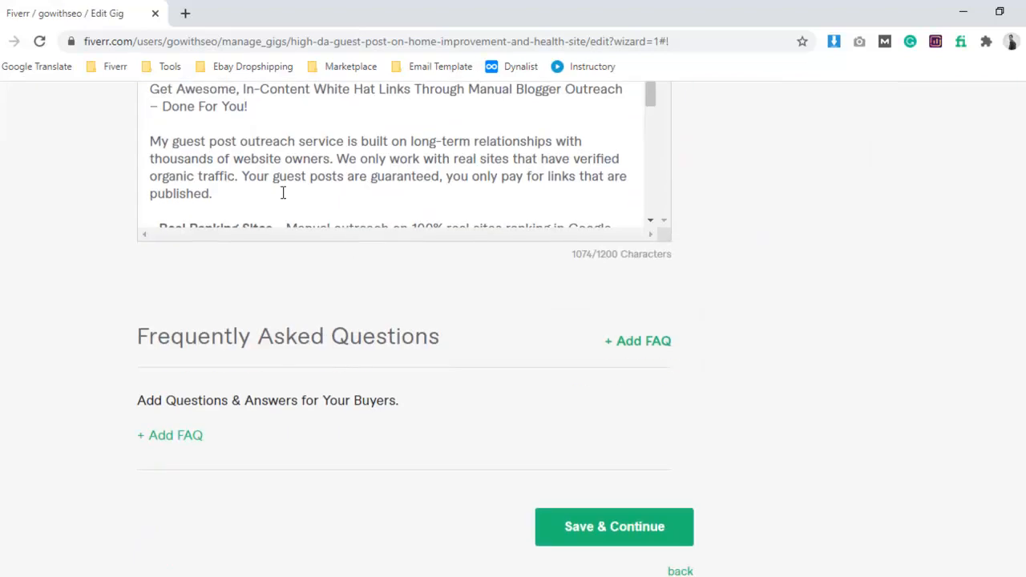
scroll(253, 210, up, 2)
drag(193, 226, 330, 289)
click(280, 232)
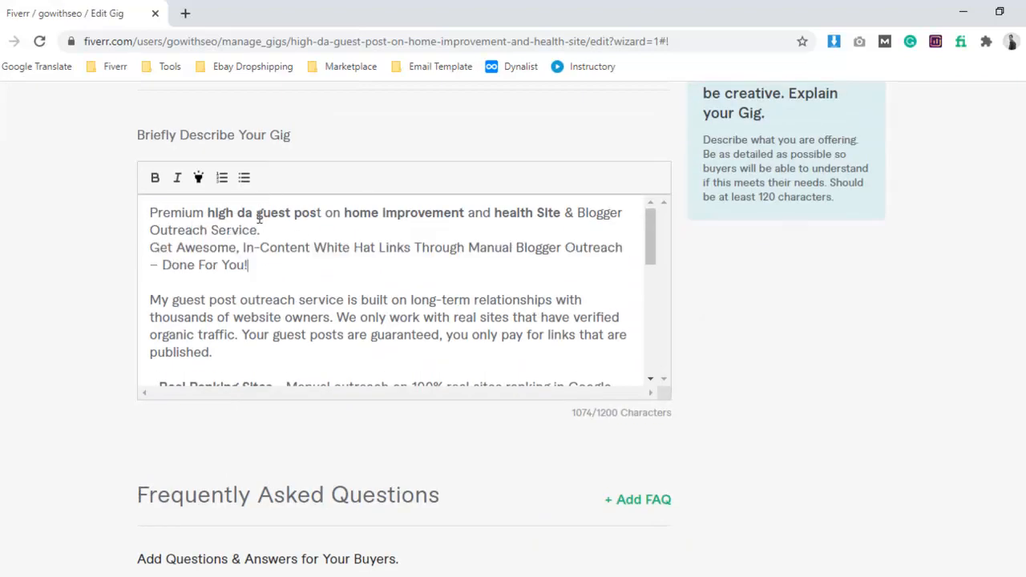
drag(210, 213, 275, 214)
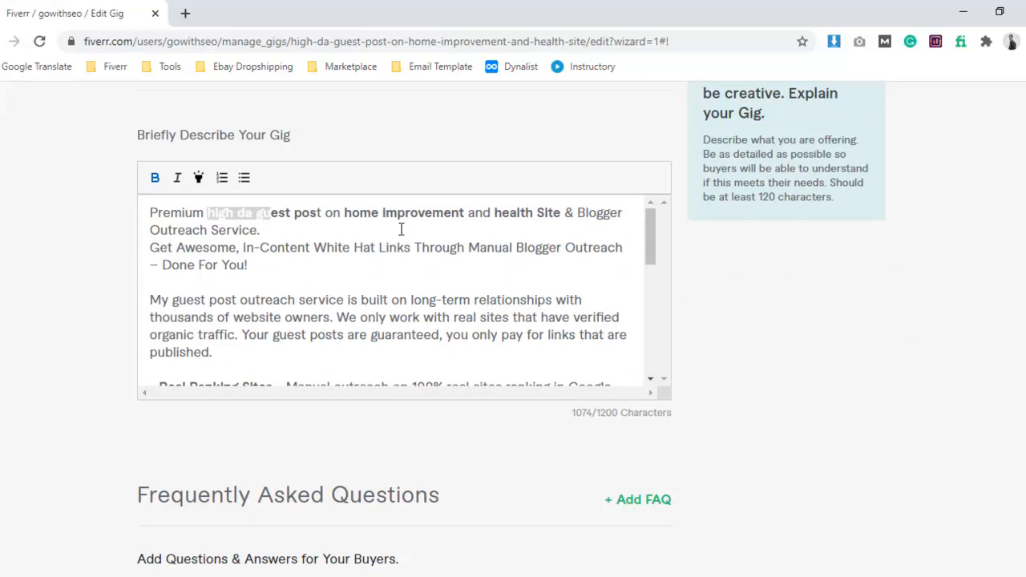
click(340, 213)
drag(340, 214, 463, 213)
Insert a blank line above "Get Awesome, In-Content White Hat Links" and highlight the end of that sentence, including "Done For You!".
click(570, 227)
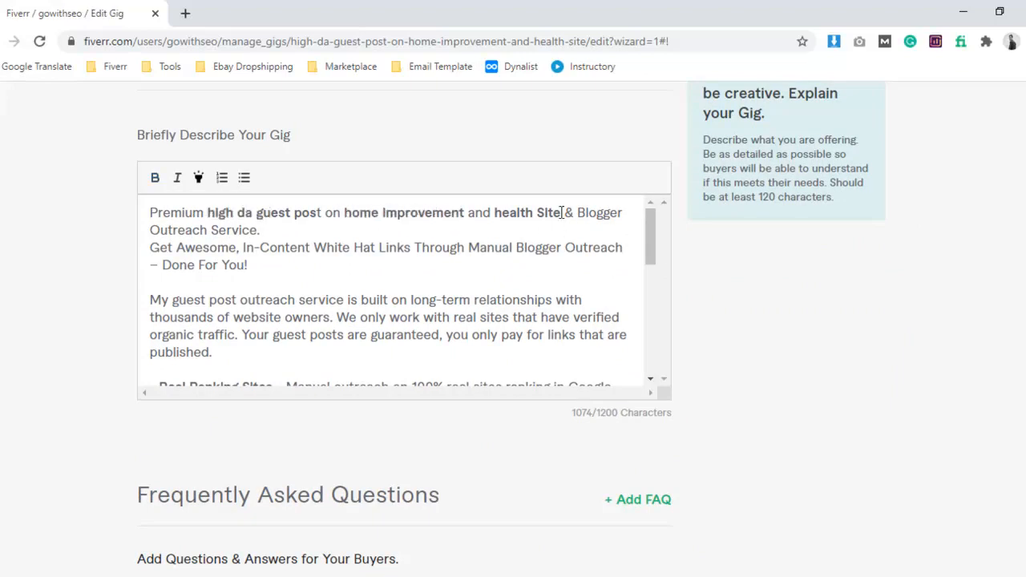
scroll(325, 273, down, 1)
scroll(290, 244, up, 1)
key(Return)
drag(249, 282, 151, 264)
click(198, 180)
click(291, 273)
Highlight the phrases "- Real Ranking Sites" and "-Customize Your Criteria" in the description, including their leading dashes.
scroll(323, 297, down, 2)
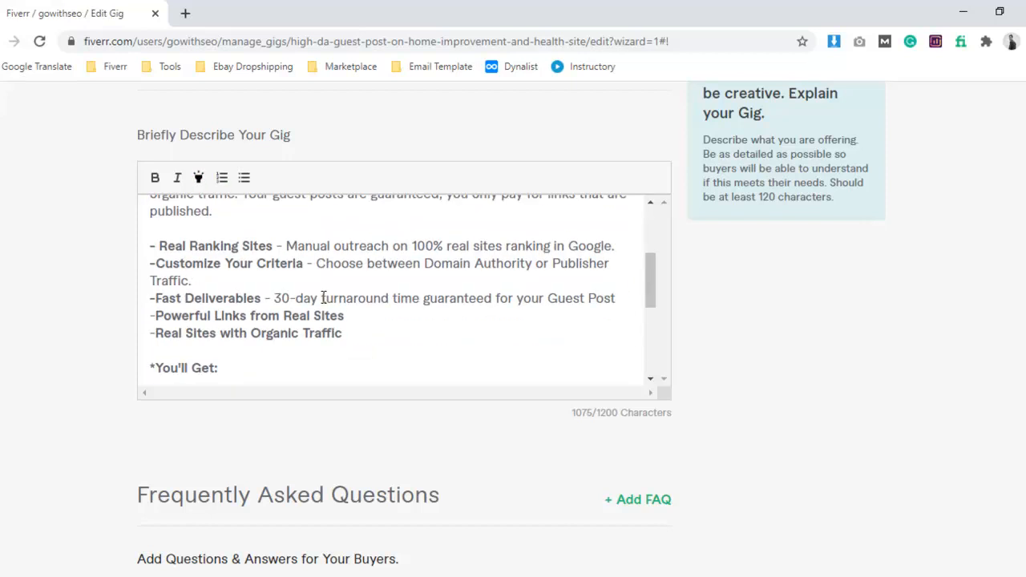
scroll(323, 297, down, 1)
scroll(323, 298, up, 1)
drag(275, 245, 164, 241)
click(198, 178)
click(275, 258)
drag(304, 264, 150, 265)
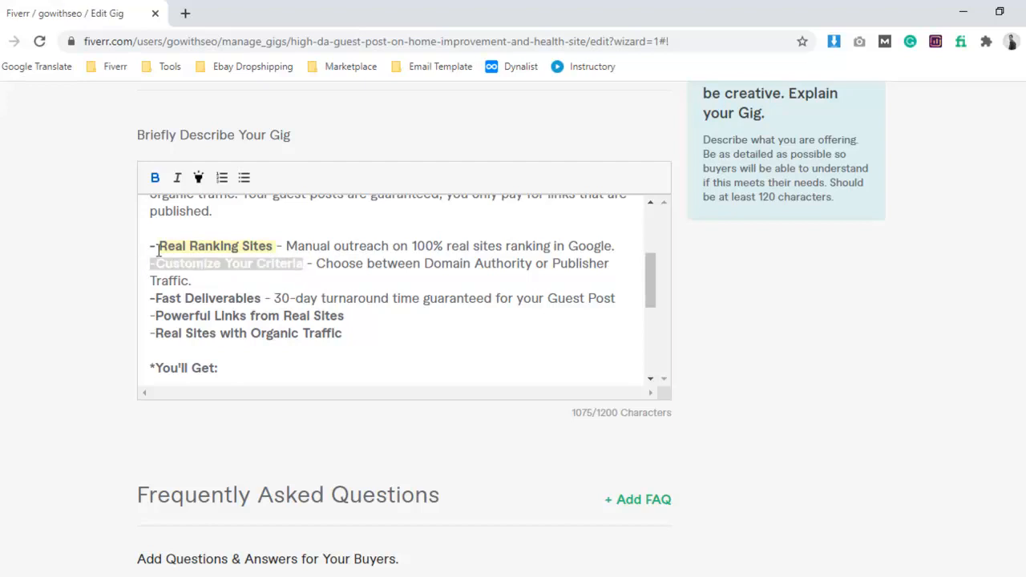
click(198, 177)
drag(276, 246, 149, 246)
click(199, 177)
Highlight "-Fast Deliverables", "-Powerful Links from Real Sites" and "-Real Sites with Organic Traffic" in the description.
drag(263, 298, 148, 300)
click(199, 178)
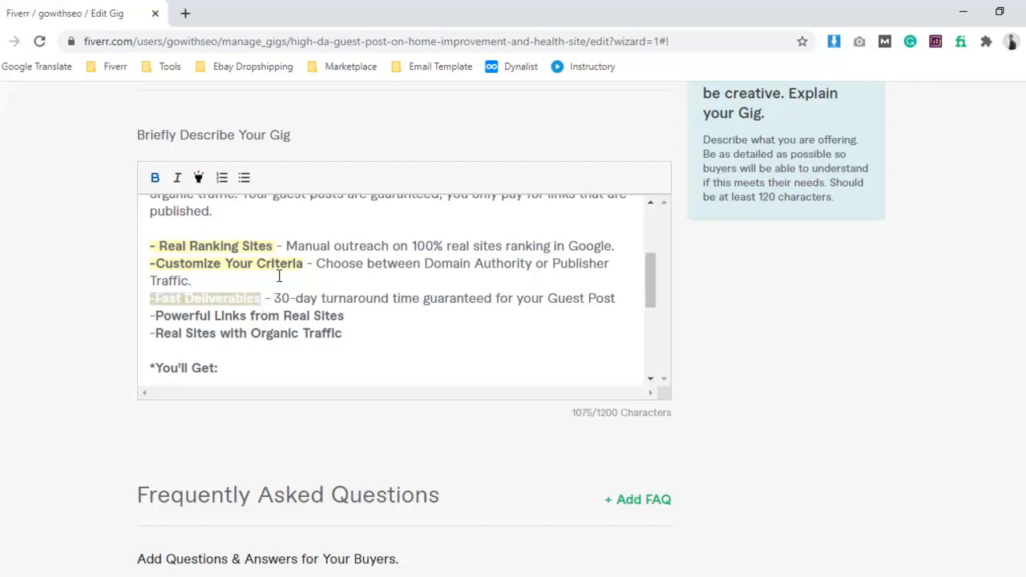
drag(359, 318, 141, 312)
drag(418, 343, 147, 313)
click(199, 177)
click(333, 298)
scroll(366, 310, up, 2)
scroll(401, 309, down, 3)
scroll(418, 312, down, 3)
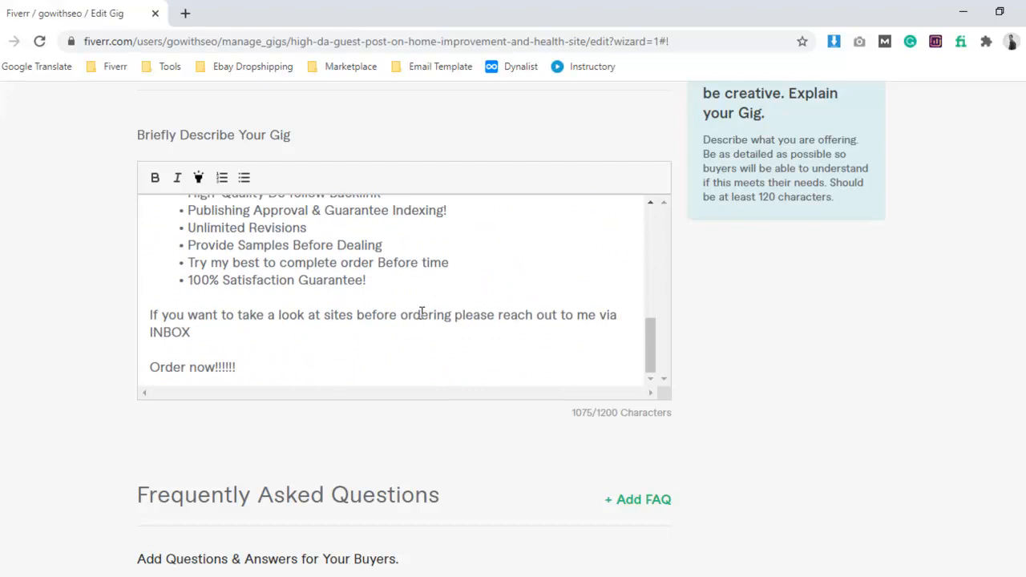
Start a new question-and-answer entry in the gig's Frequently Asked Questions section.
scroll(421, 312, down, 2)
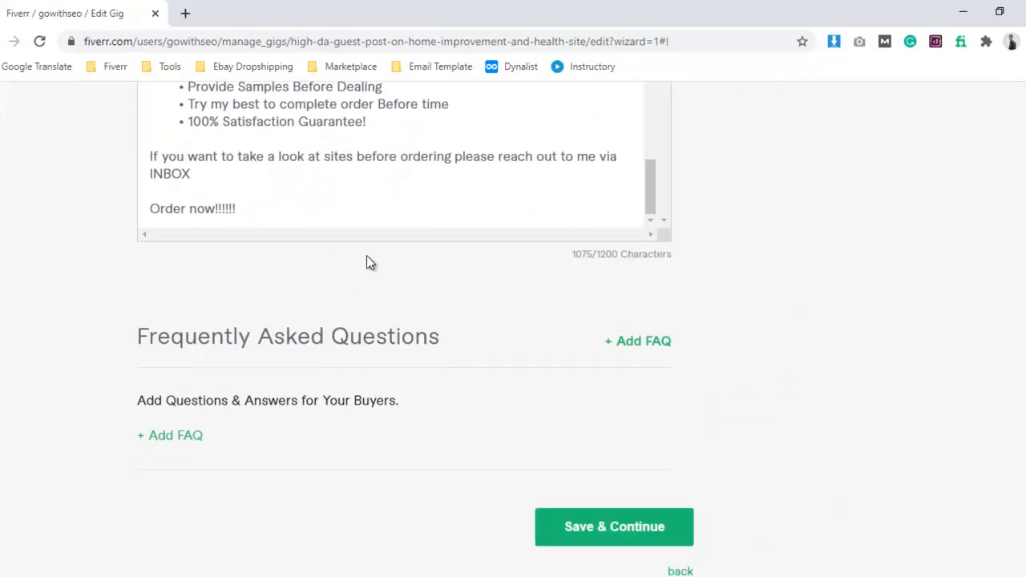
scroll(373, 272, down, 2)
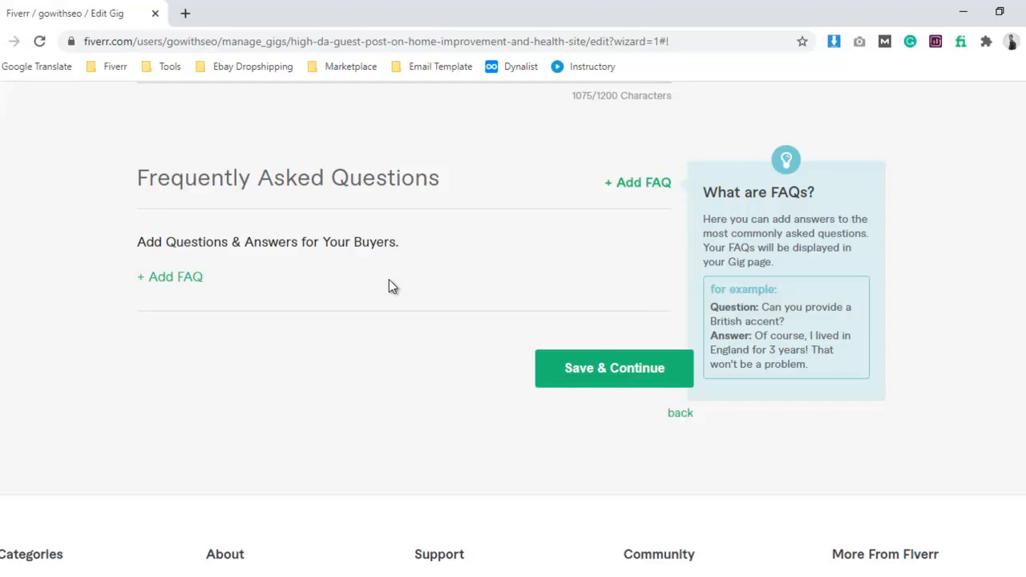
click(186, 279)
click(217, 292)
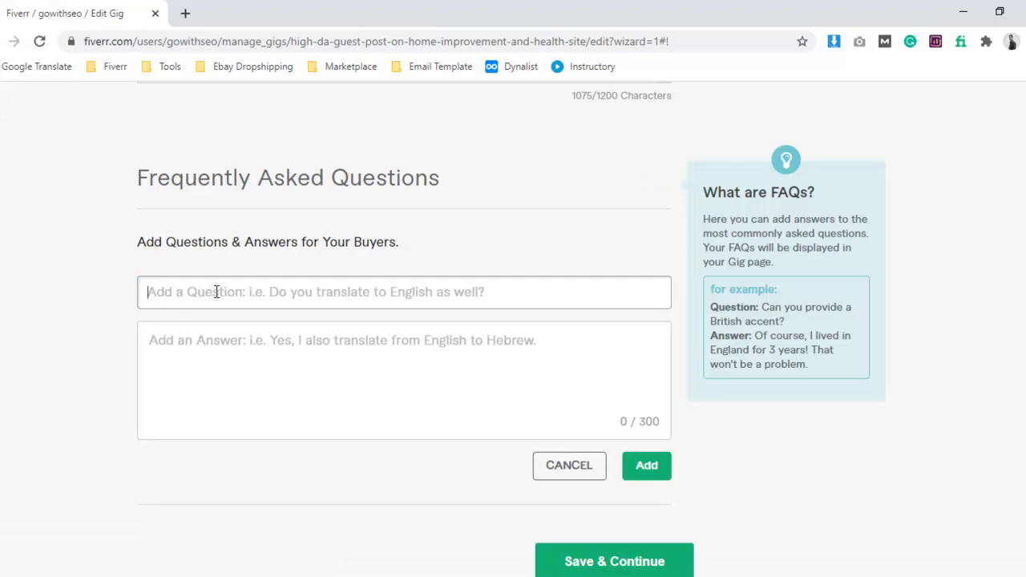
text(Do)
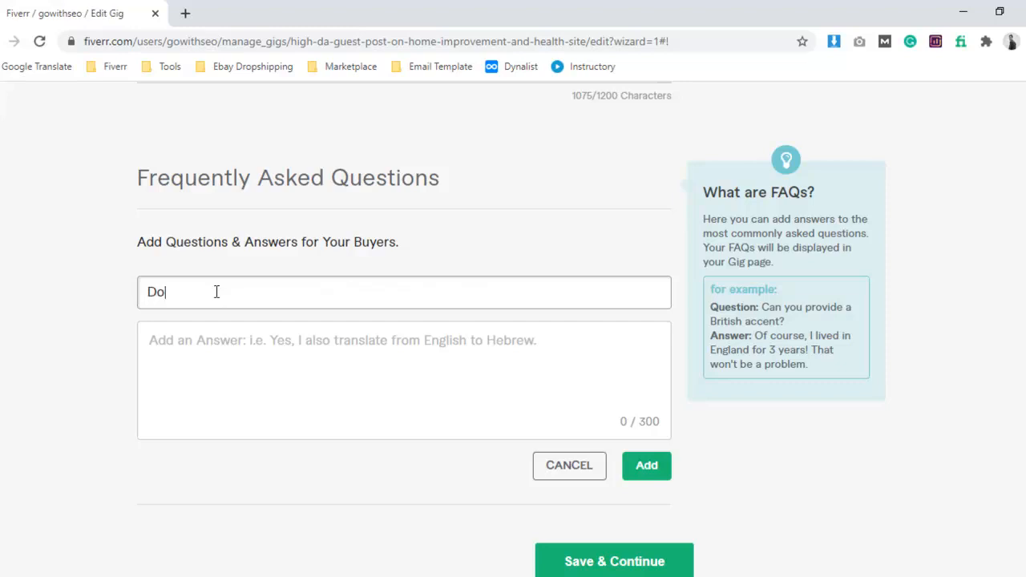
text( you provide)
key(BackSpace)
key(BackSpace)
key(BackSpace)
key(BackSpace)
key(BackSpace)
key(BackSpace)
key(BackSpace)
key(BackSpace)
key(BackSpace)
key(BackSpace)
key(BackSpace)
key(BackSpace)
key(BackSpace)
key(BackSpace)
Enter "Will I get Do follow Link?" as the FAQ question.
text(Will I get Do follow Link)
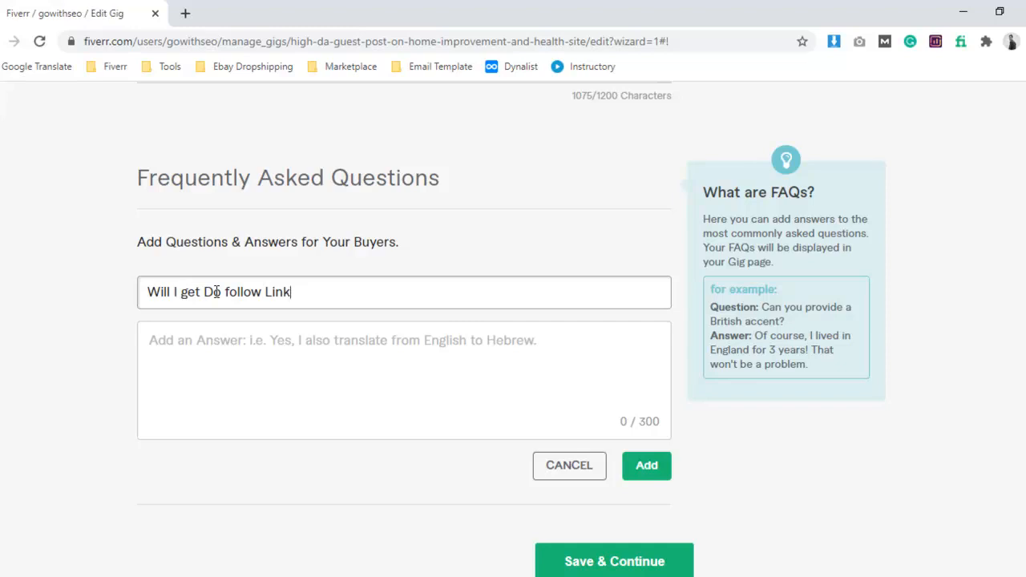
text(?)
Write "Yes, you will get do follow guest post." as the answer to the FAQ question.
click(382, 341)
text(Yes, )
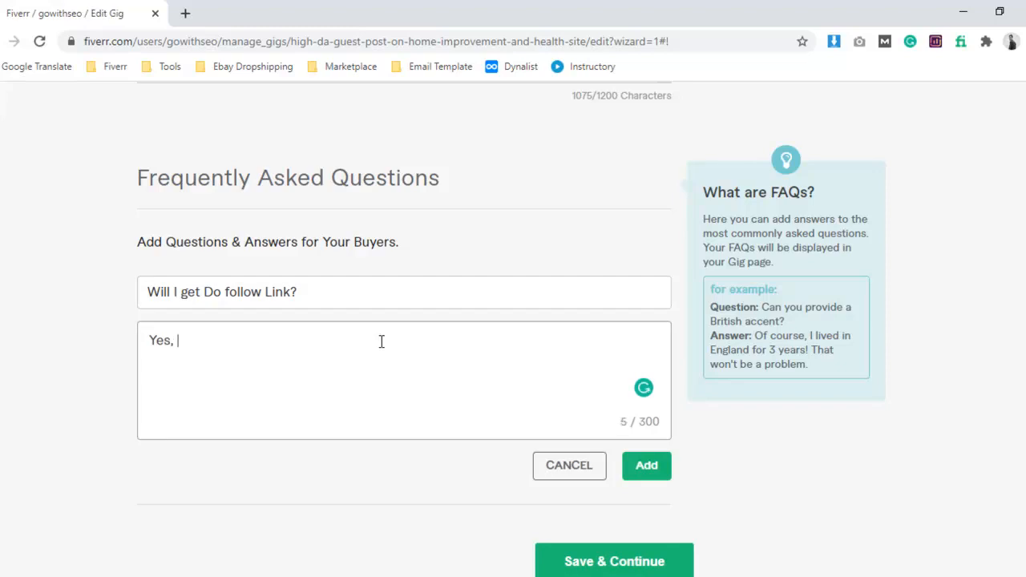
text(you will get do foloow)
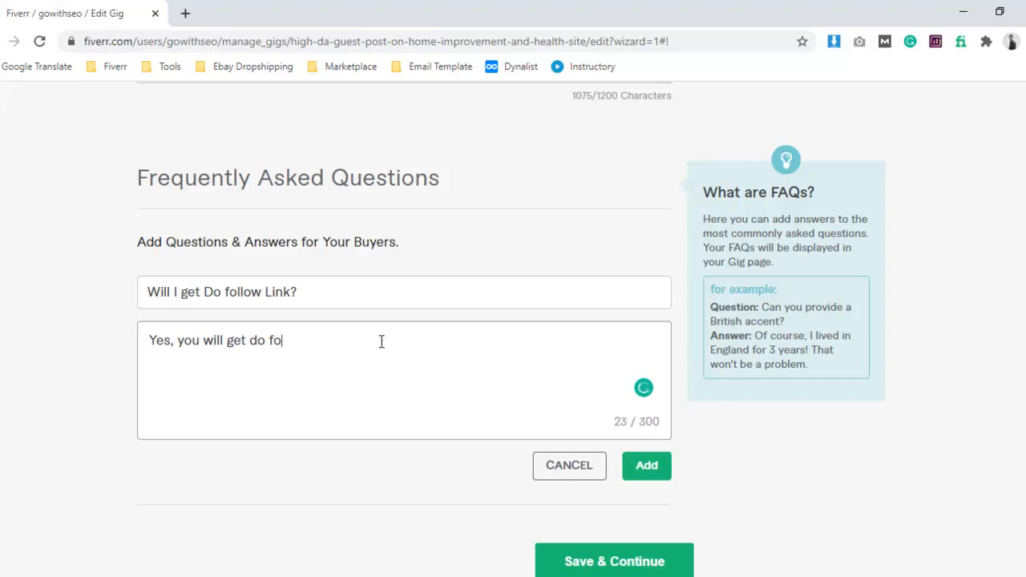
key(BackSpace)
key(BackSpace)
key(BackSpace)
key(BackSpace)
text(llow guest post.)
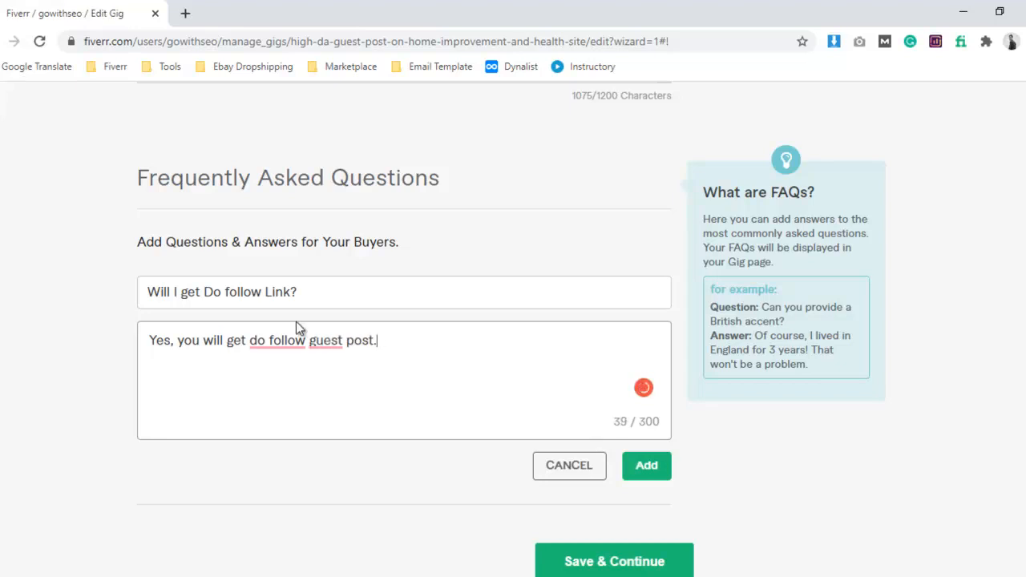
Accept the Grammarly corrections so the answer reads "Yes, you will get a do-follow guest post." and add the FAQ.
mouse_move(291, 335)
click(281, 382)
mouse_move(309, 343)
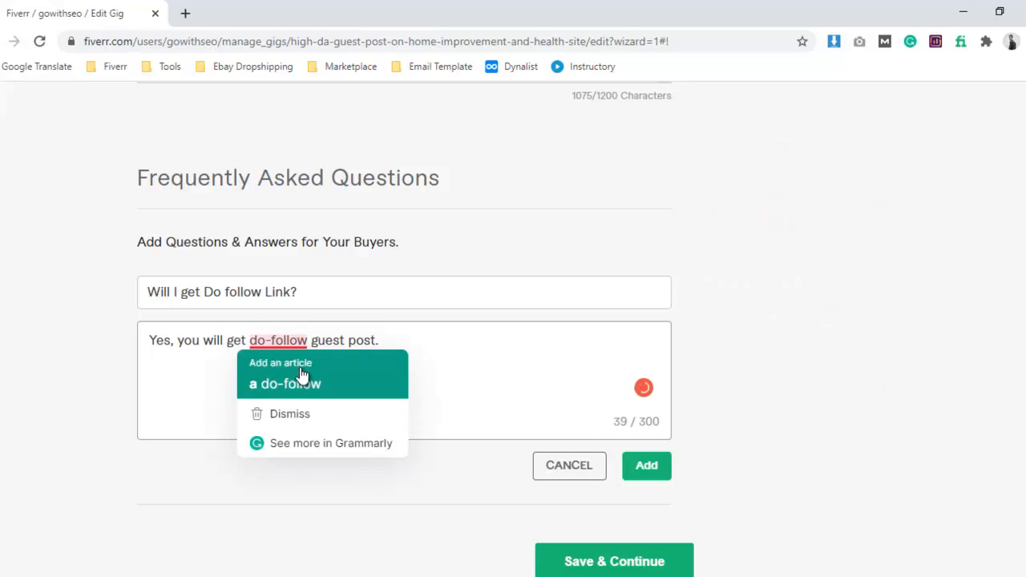
click(301, 376)
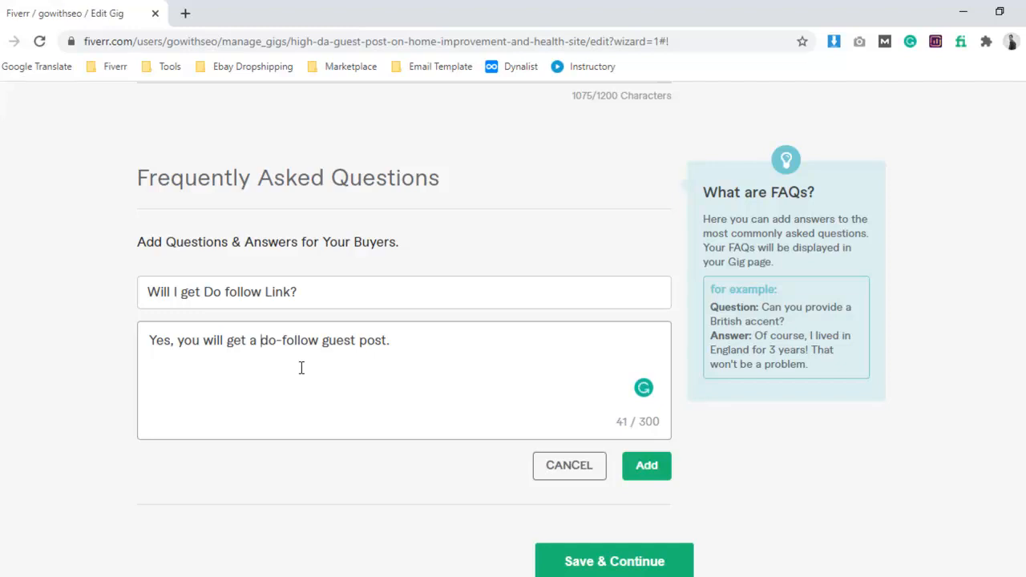
click(656, 472)
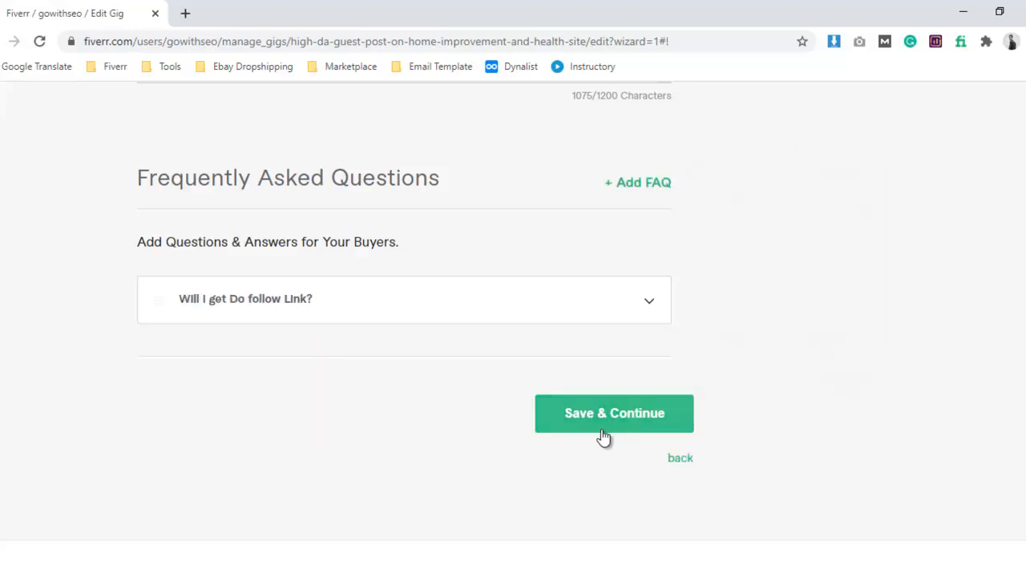
Save the description and FAQ section, continue to the requirements and start a new buyer question.
click(607, 433)
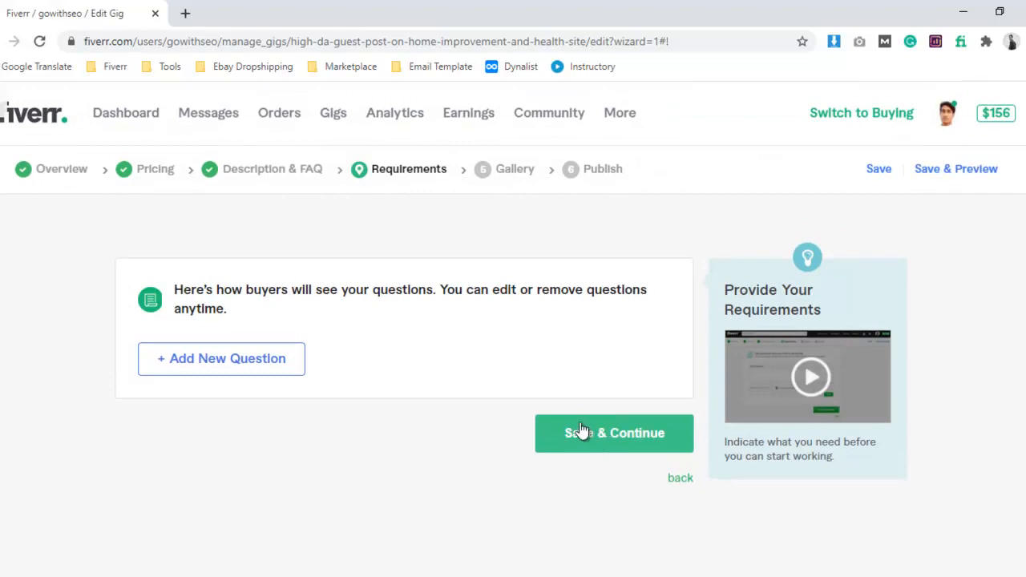
scroll(336, 397, down, 2)
click(239, 204)
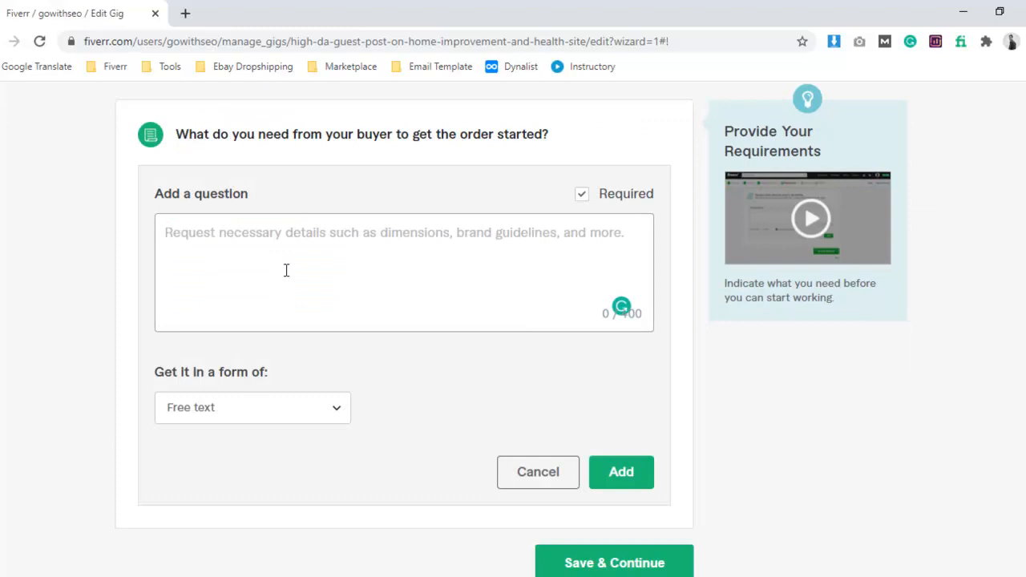
Switch to the Word notes and copy the text from "Thanks for Your Order!" through the closing signature into the gig's buyer question.
click(187, 576)
scroll(287, 324, down, 2)
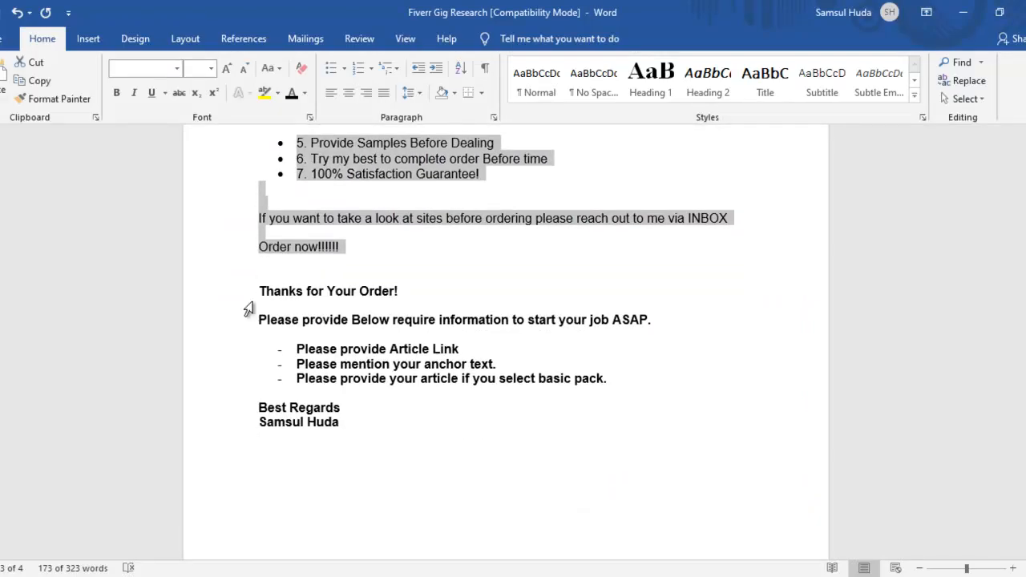
drag(259, 289, 360, 425)
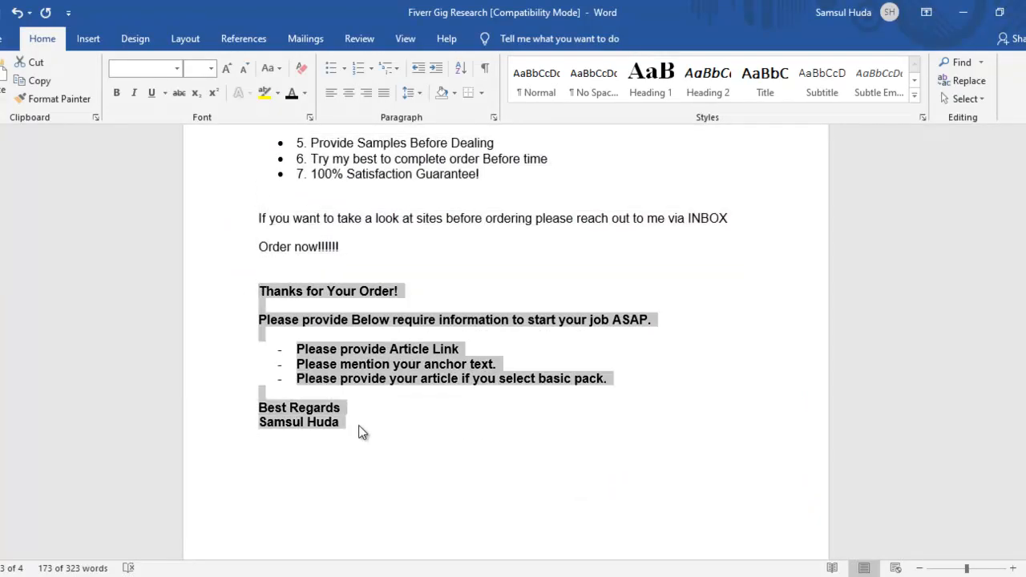
key(alt+Tab)
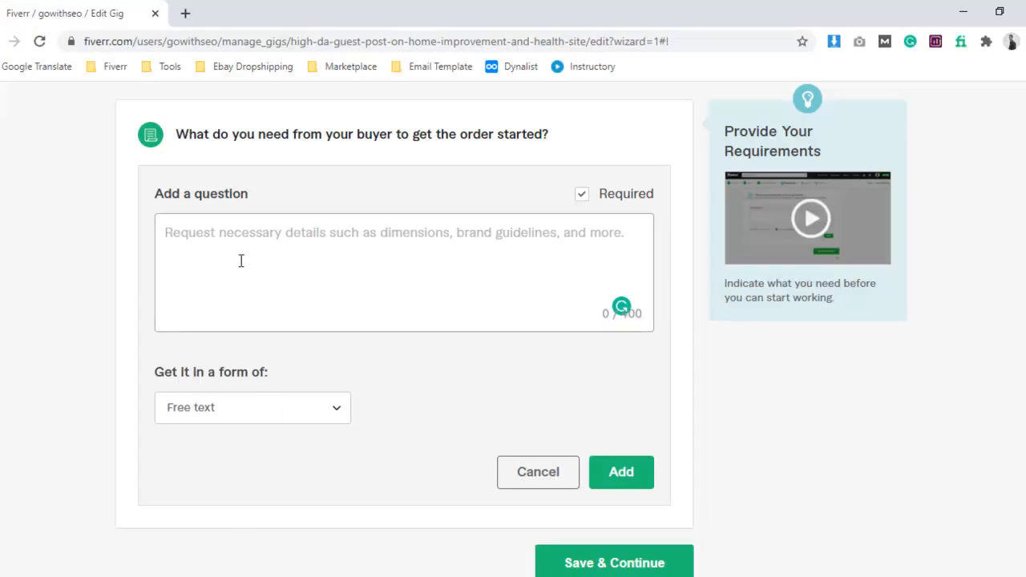
key(ctrl+v)
Accept the Grammarly correction "the basic pack" in the requirements text and add it as a required free-text question.
scroll(260, 258, up, 5)
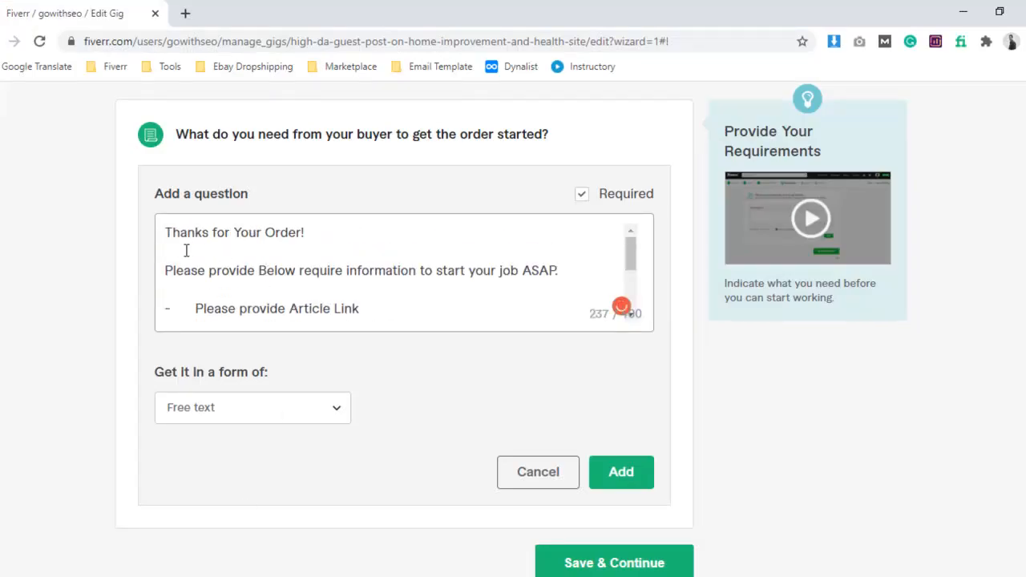
scroll(240, 257, down, 2)
mouse_move(459, 272)
click(470, 308)
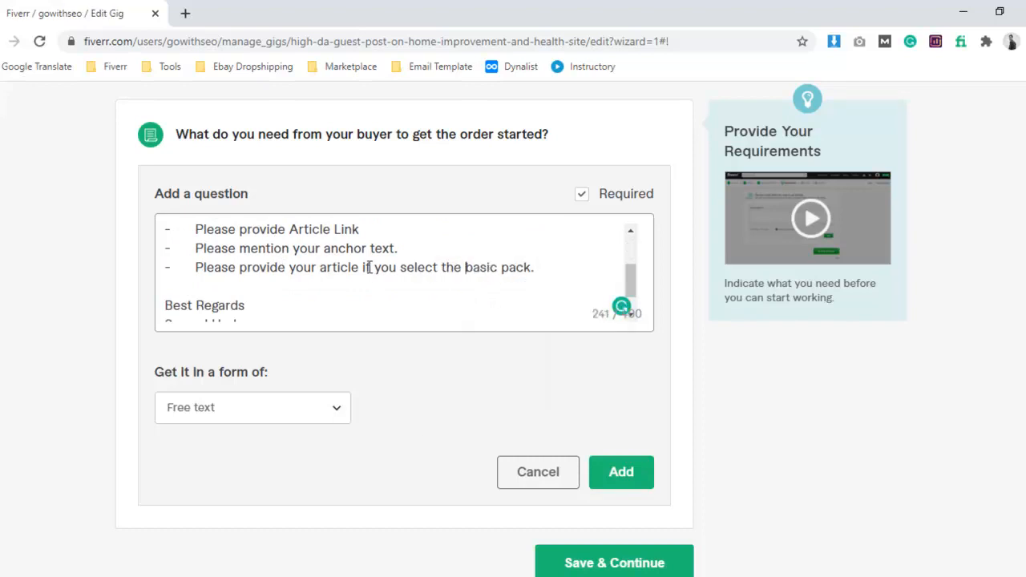
scroll(365, 270, down, 2)
scroll(657, 295, down, 1)
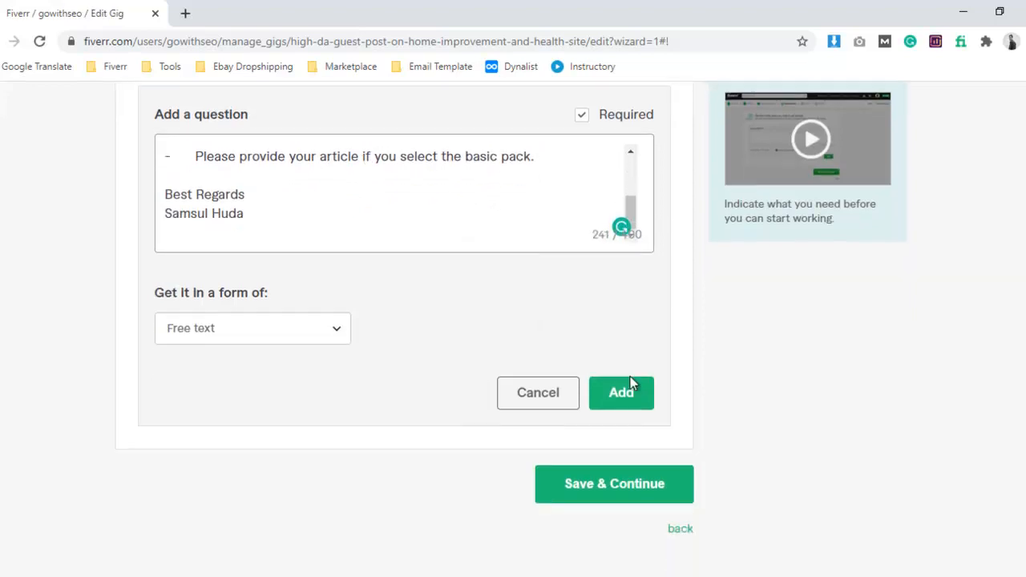
click(633, 392)
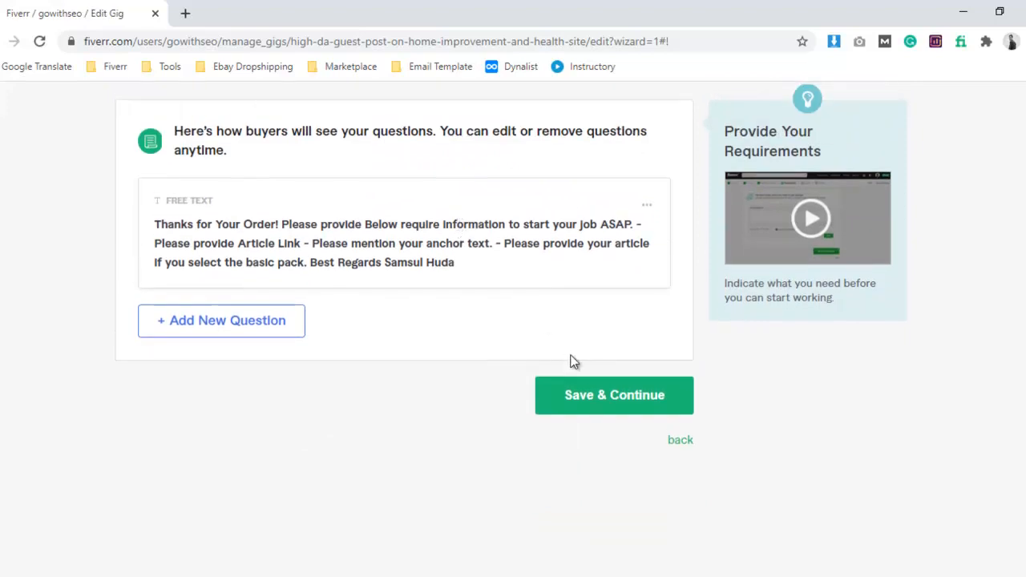
Save the requirements and go to the Gallery stage, looking over its video, photo and PDF upload areas.
click(589, 397)
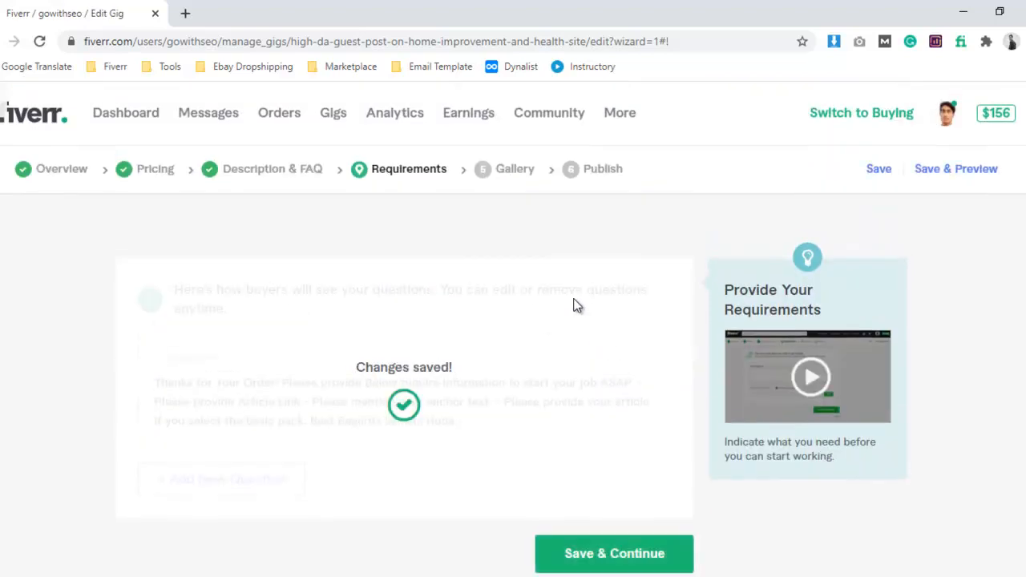
click(502, 178)
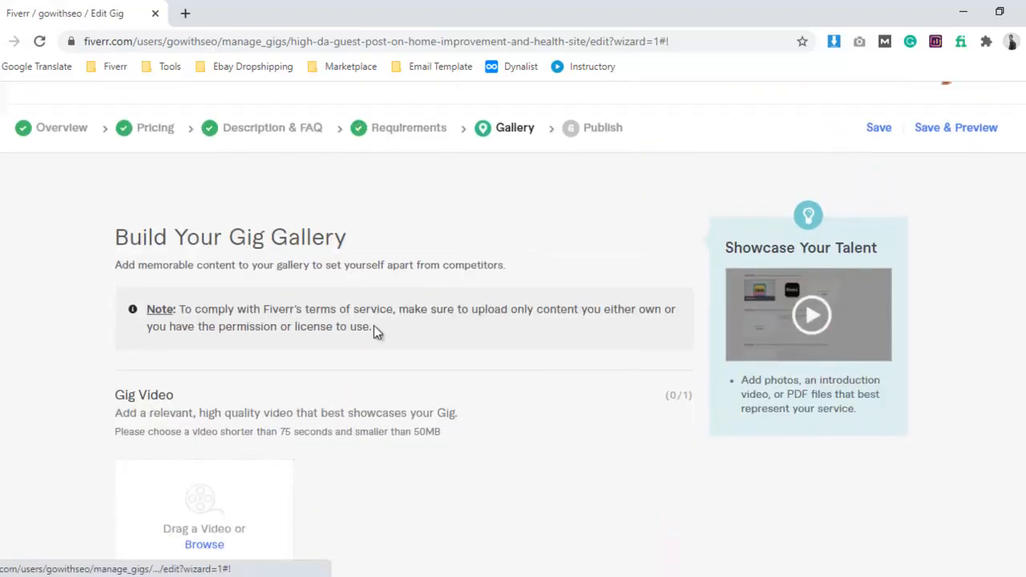
scroll(361, 325, down, 2)
scroll(335, 337, down, 2)
scroll(336, 341, up, 2)
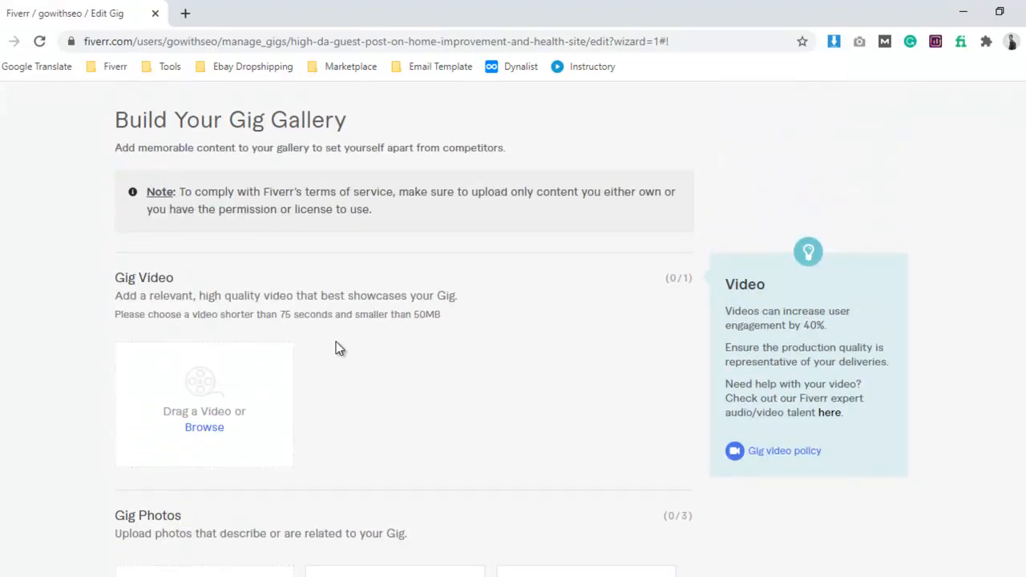
scroll(350, 358, down, 2)
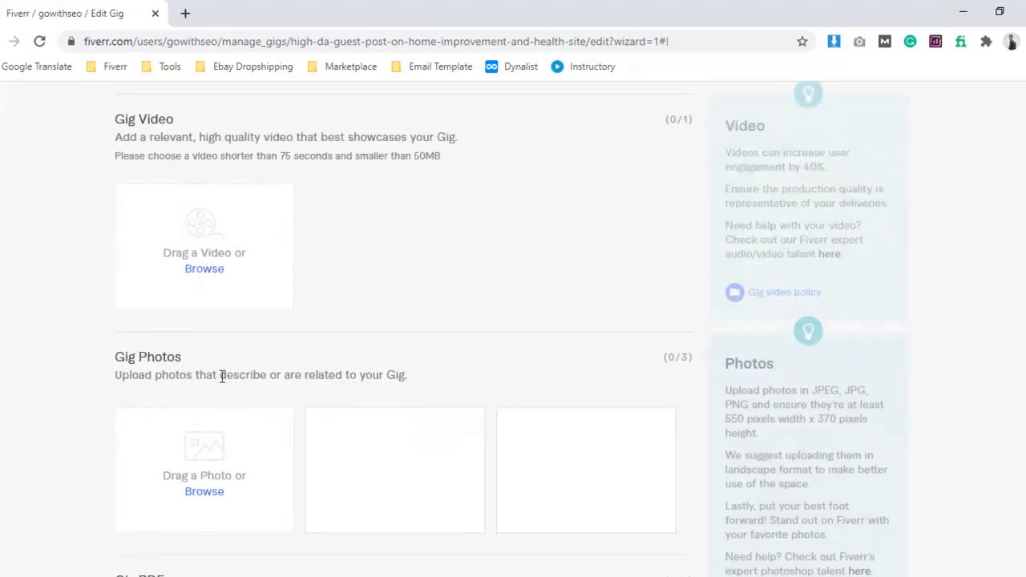
scroll(198, 371, down, 3)
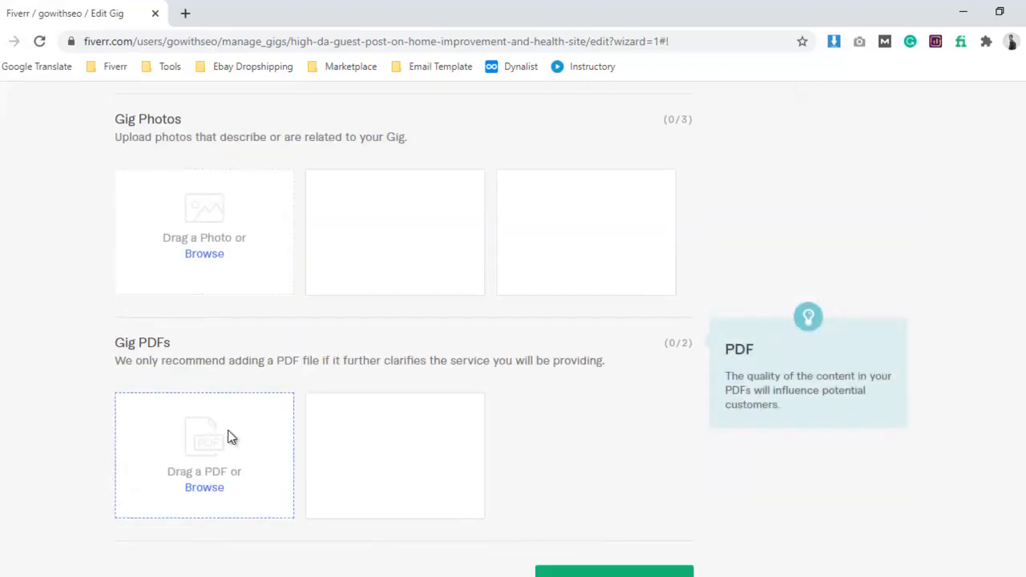
Upload the Home Improvment Guest Post image from the Downloads folder as the first gig photo.
scroll(229, 435, up, 2)
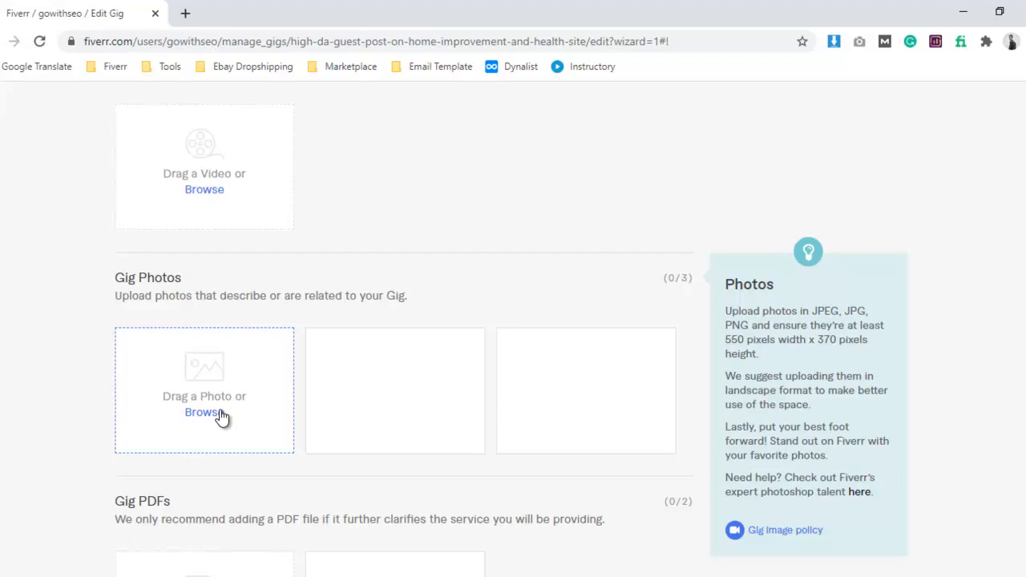
click(222, 416)
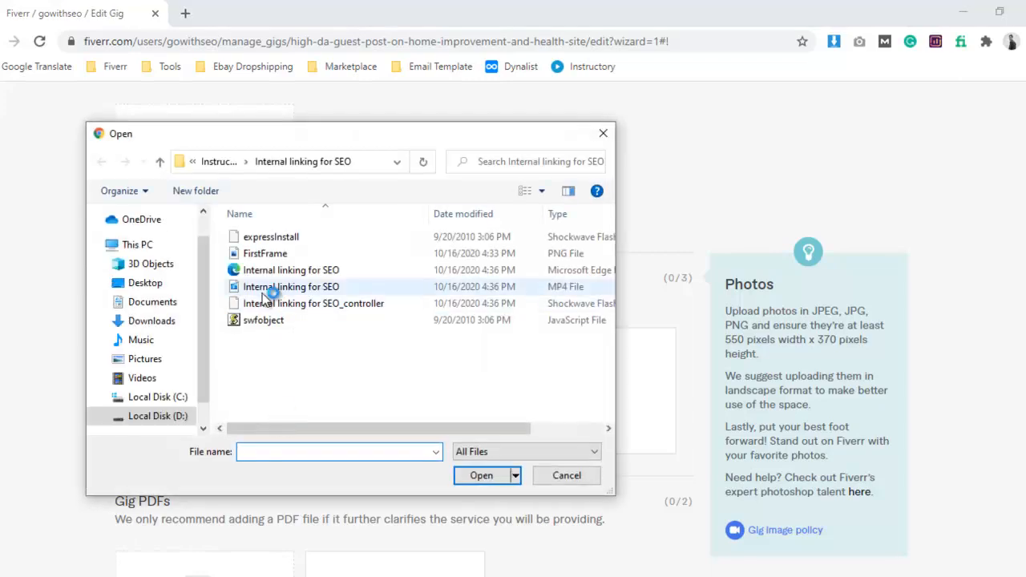
click(154, 322)
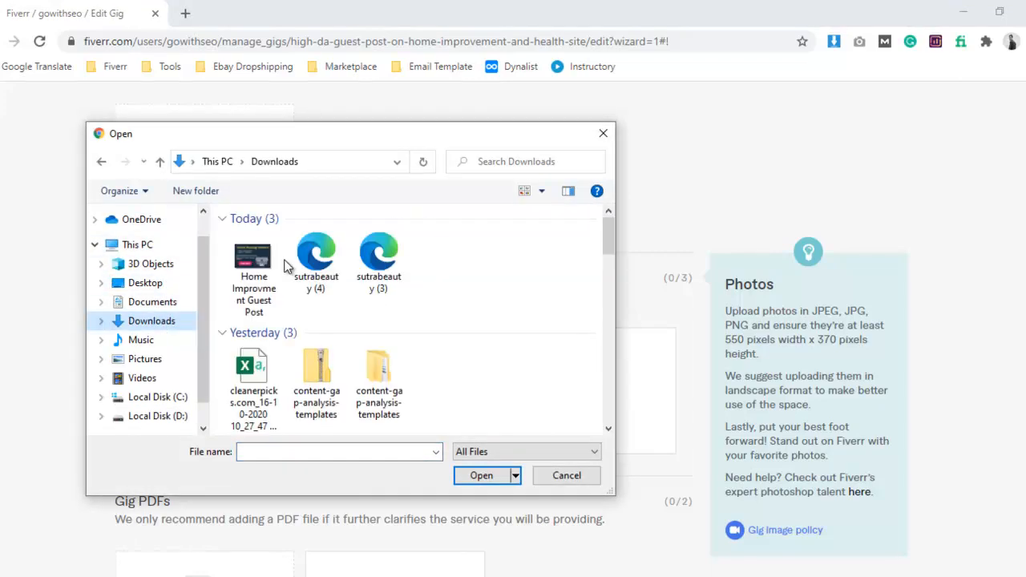
click(269, 262)
click(481, 475)
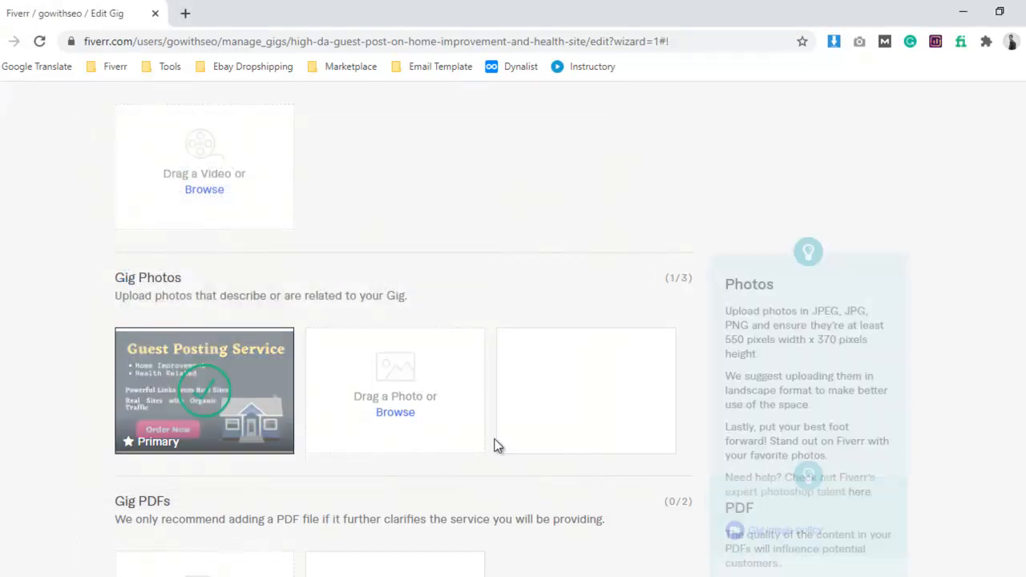
Save the gallery, publish the gig and finish the wizard to return to the gigs list.
scroll(702, 417, down, 4)
click(610, 437)
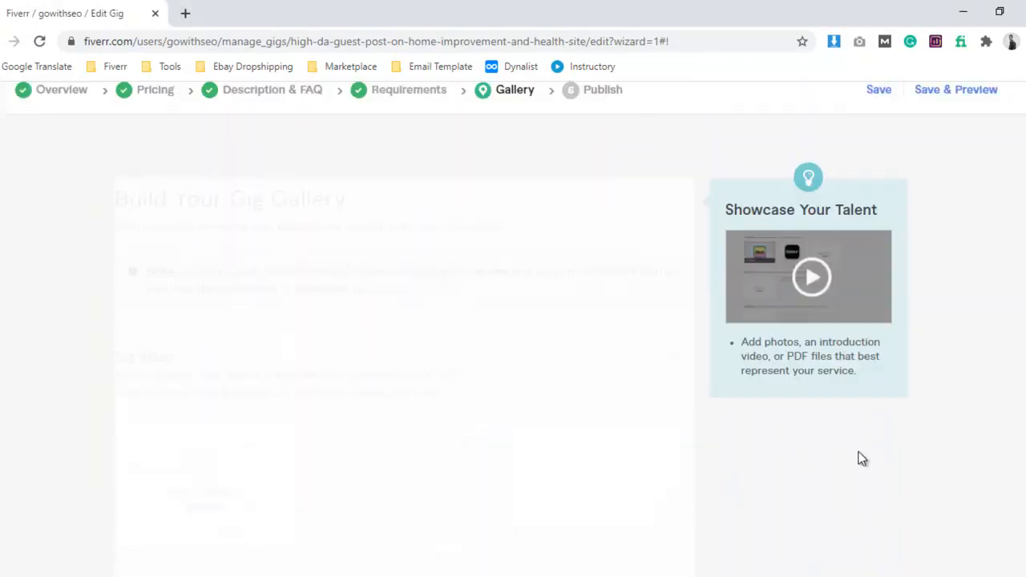
click(625, 177)
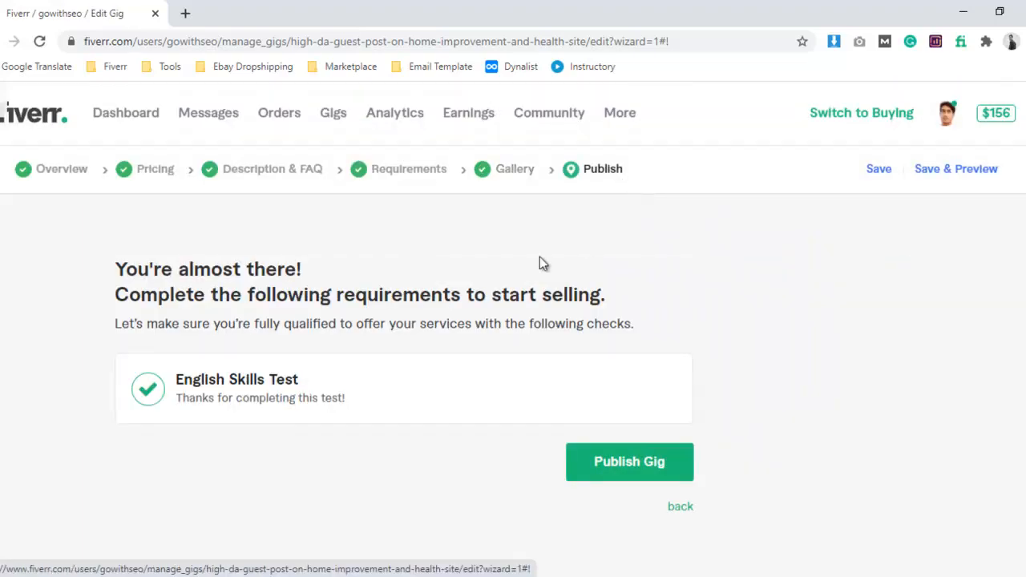
scroll(653, 433, down, 1)
click(628, 393)
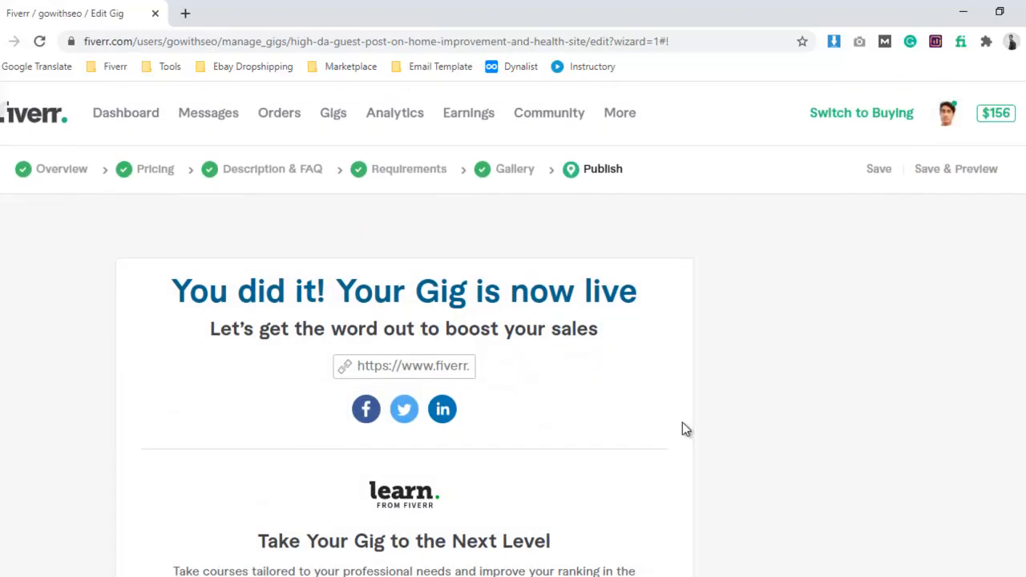
scroll(708, 455, down, 6)
click(634, 383)
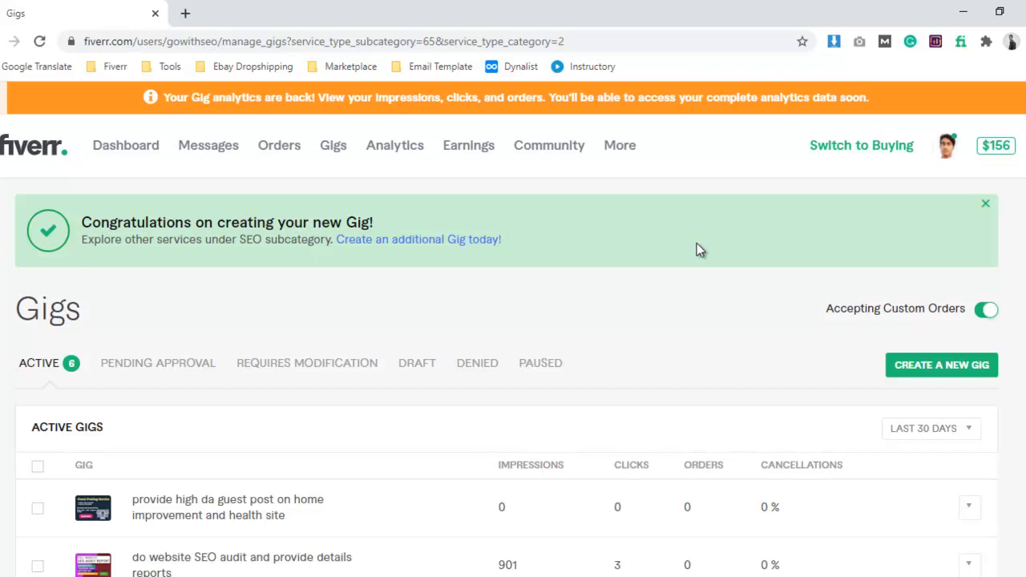
Minimize the browser and Word, then open the Downloads folder in File Explorer and find the Home Improvment Guest Post image.
click(961, 11)
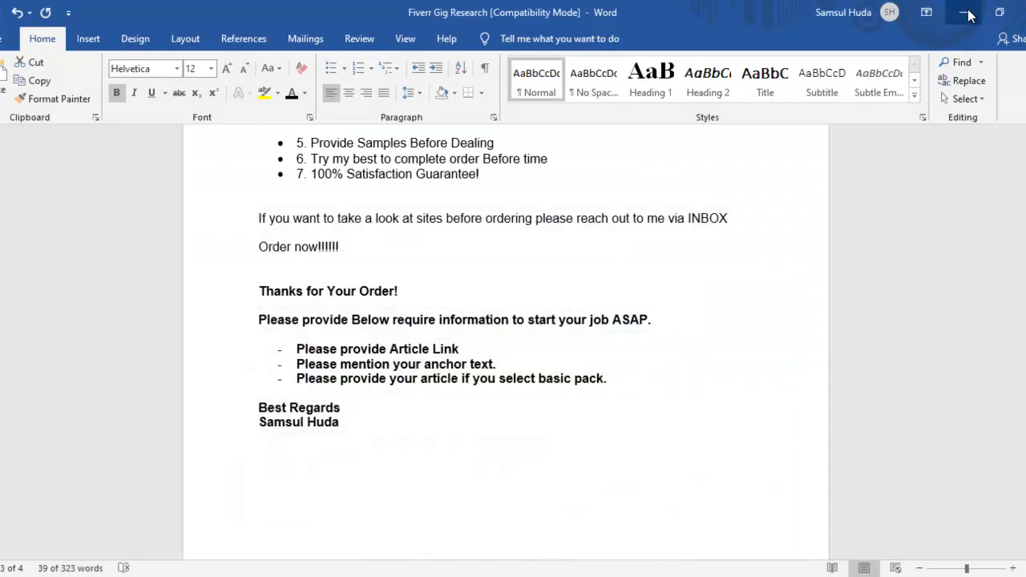
click(977, 18)
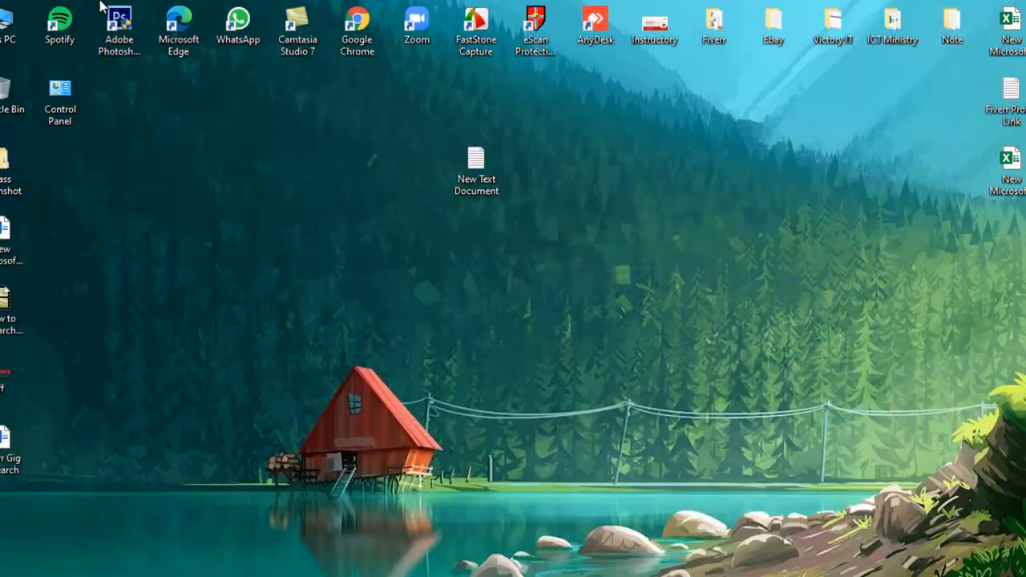
double_click(11, 24)
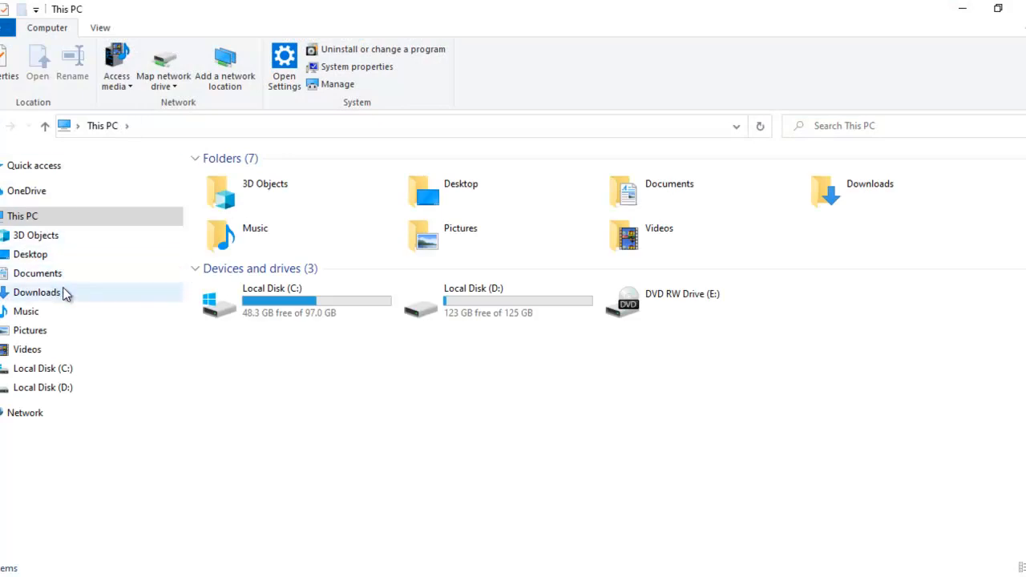
click(64, 294)
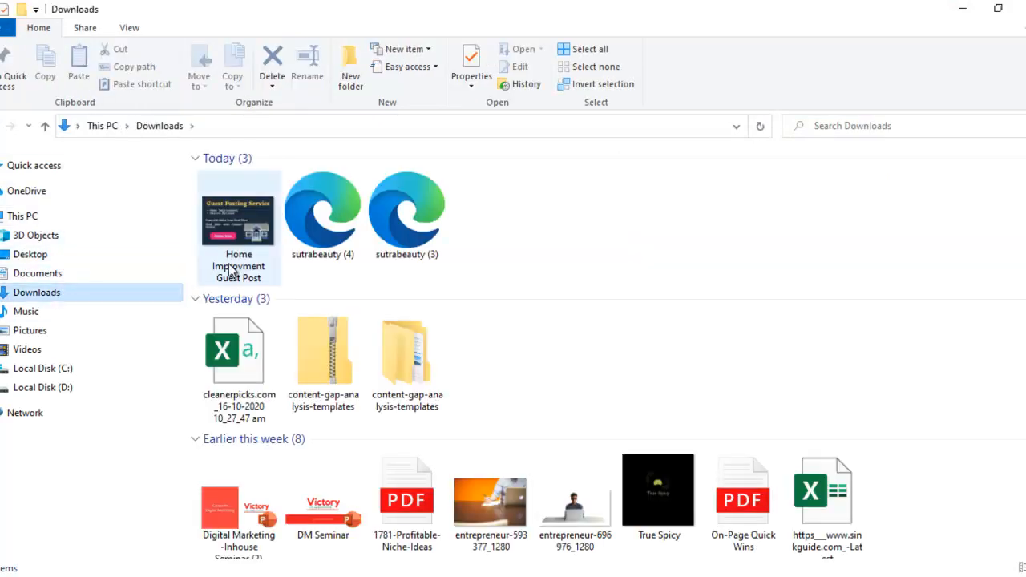
mouse_move(232, 270)
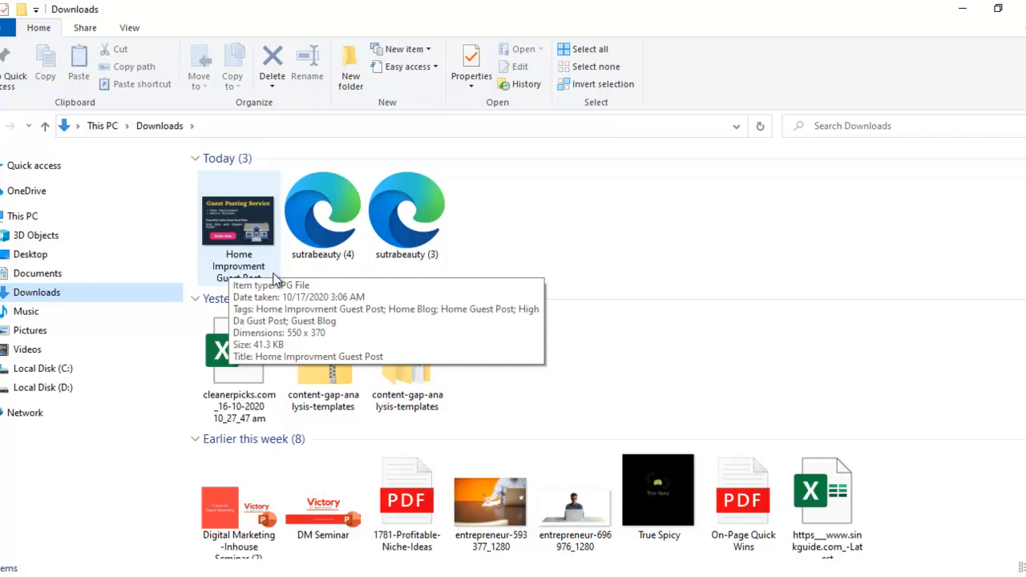
right_click(235, 267)
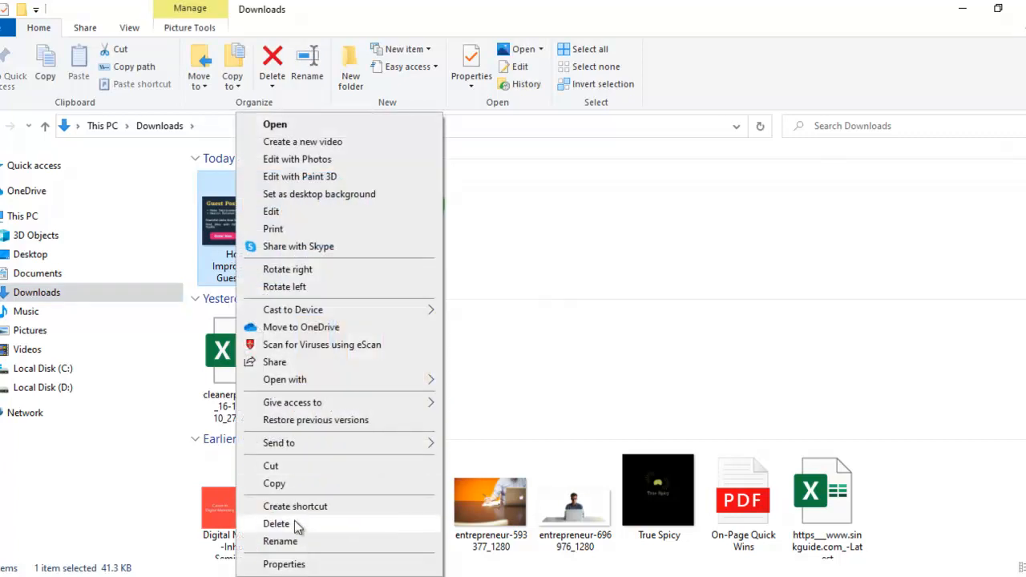
click(272, 541)
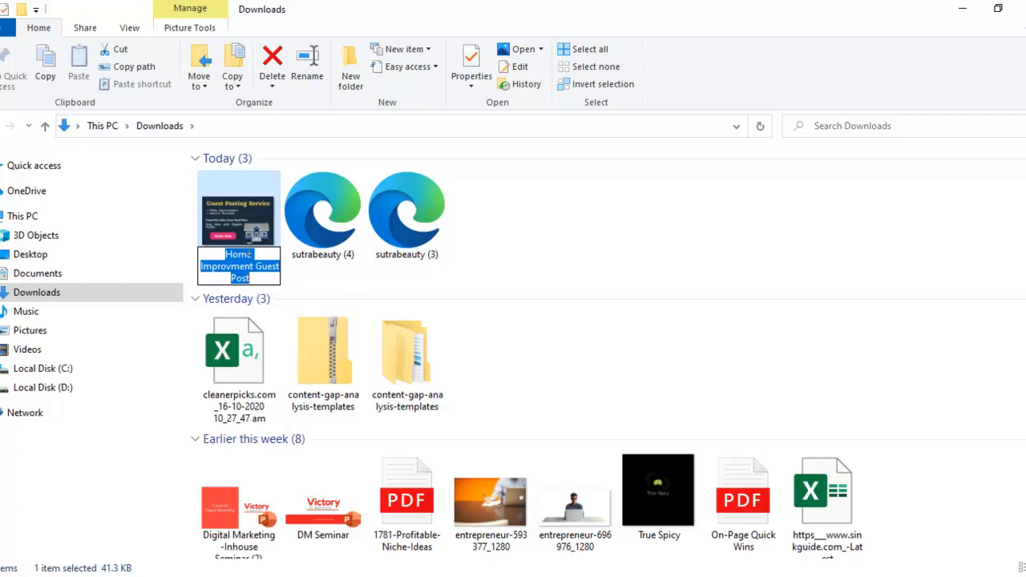
click(247, 242)
Open the detailed file properties of the Home Improvment Guest Post image and check its title and subject.
right_click(247, 242)
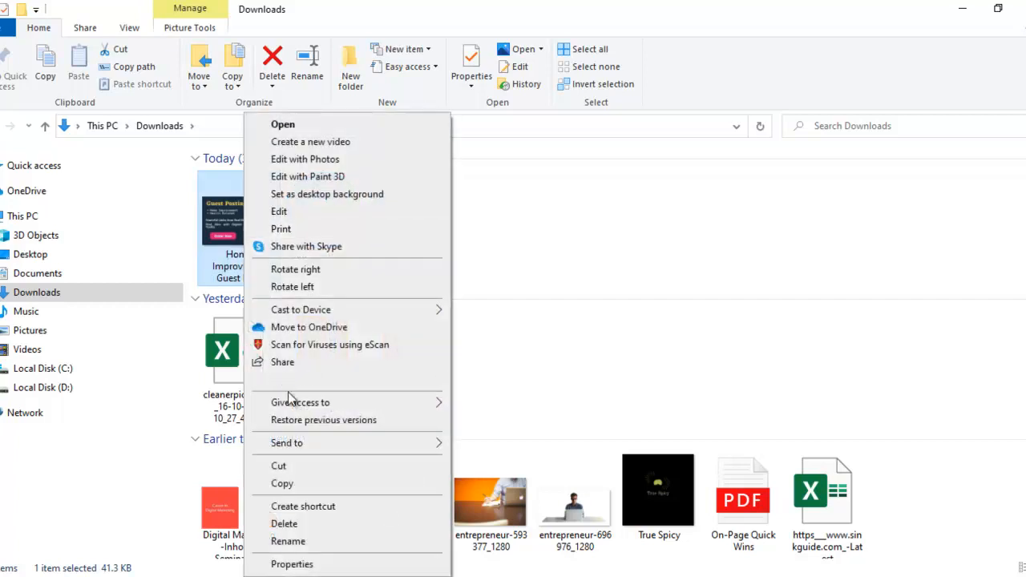
click(292, 564)
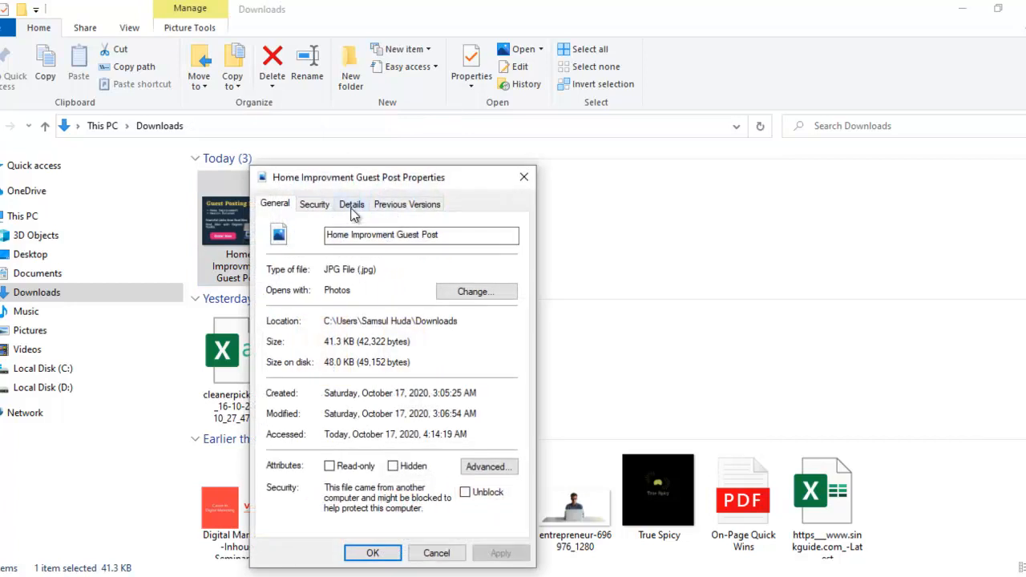
click(353, 204)
drag(356, 186, 421, 142)
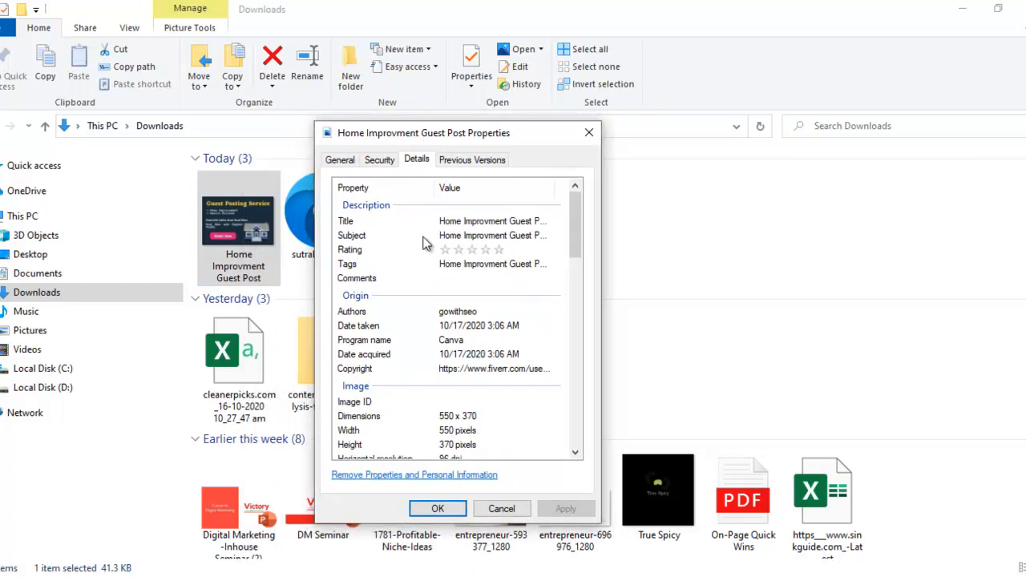
click(462, 227)
click(459, 238)
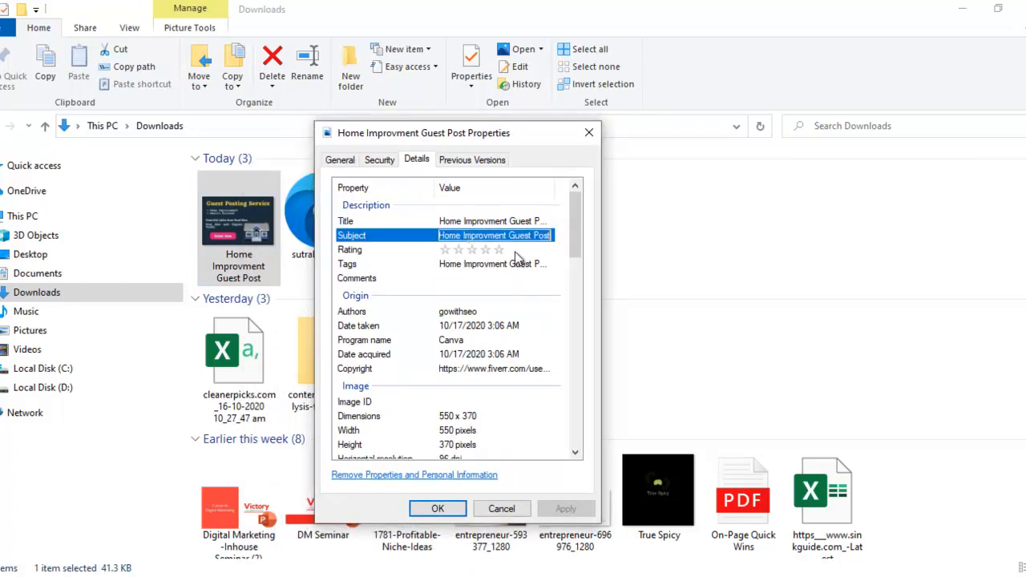
Set the image's rating to four stars, review its tags, origin and image details, and apply the changed properties.
click(500, 250)
click(475, 265)
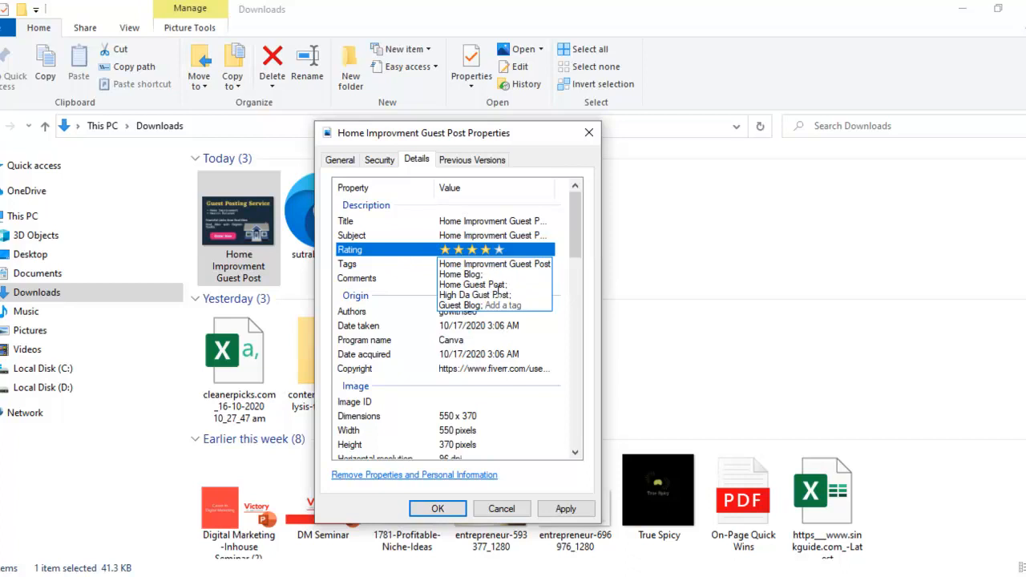
click(387, 252)
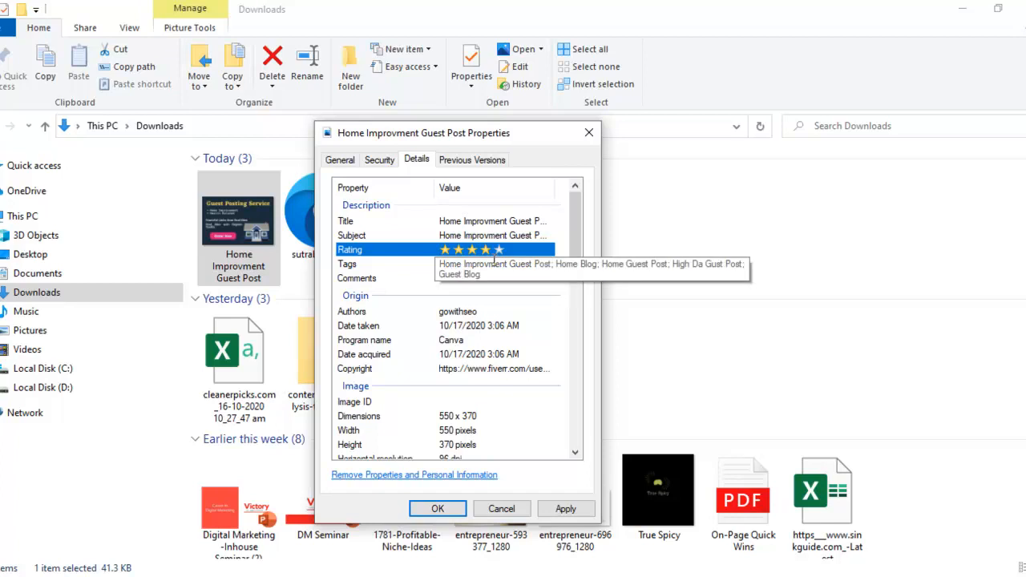
scroll(472, 313, down, 2)
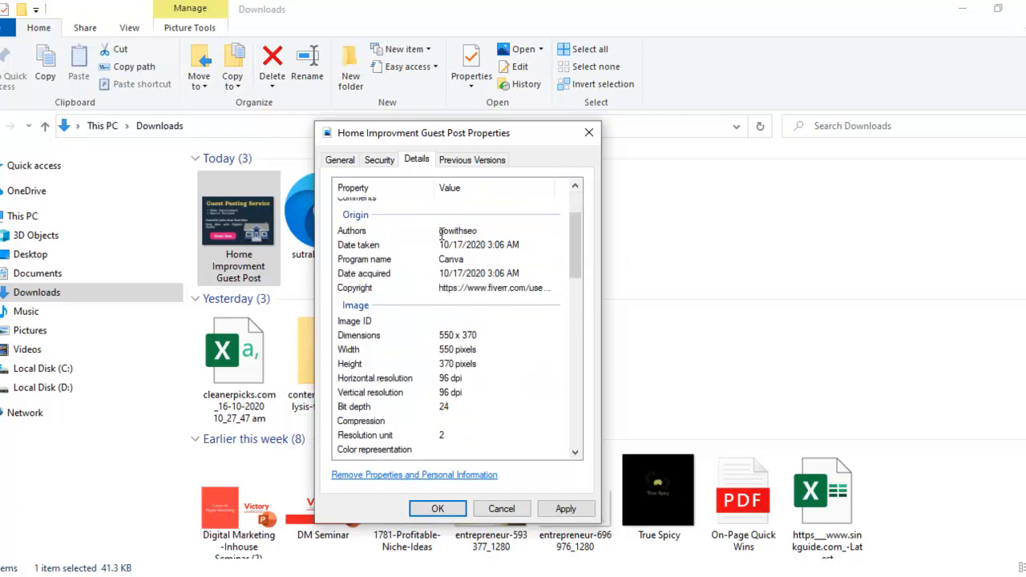
scroll(481, 233, down, 1)
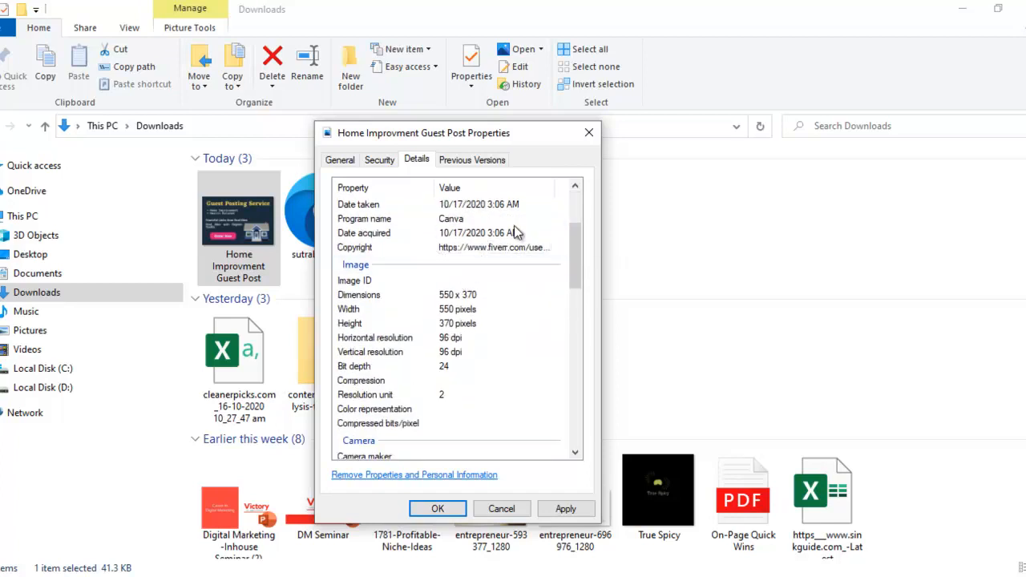
click(497, 234)
click(565, 509)
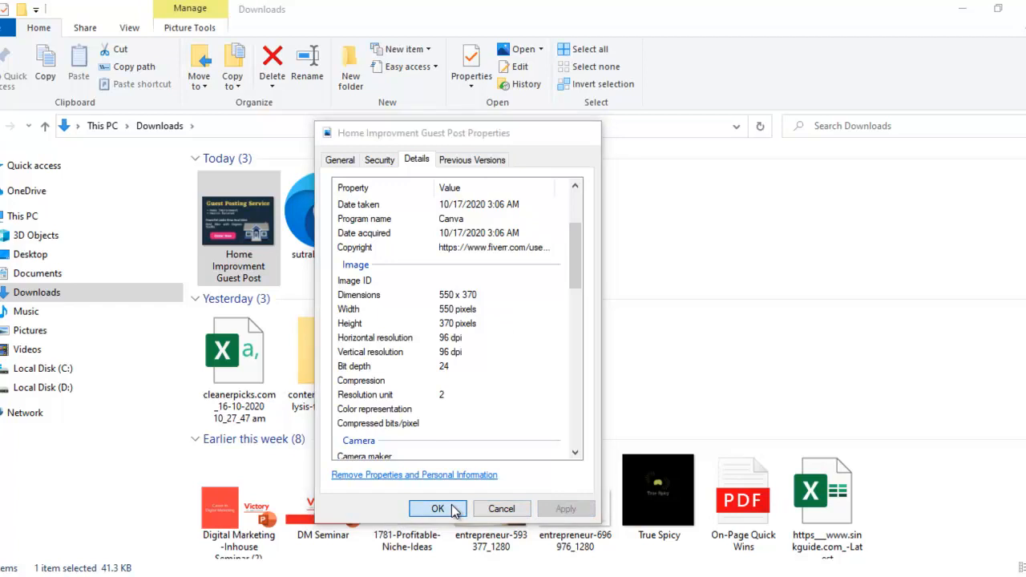
click(454, 509)
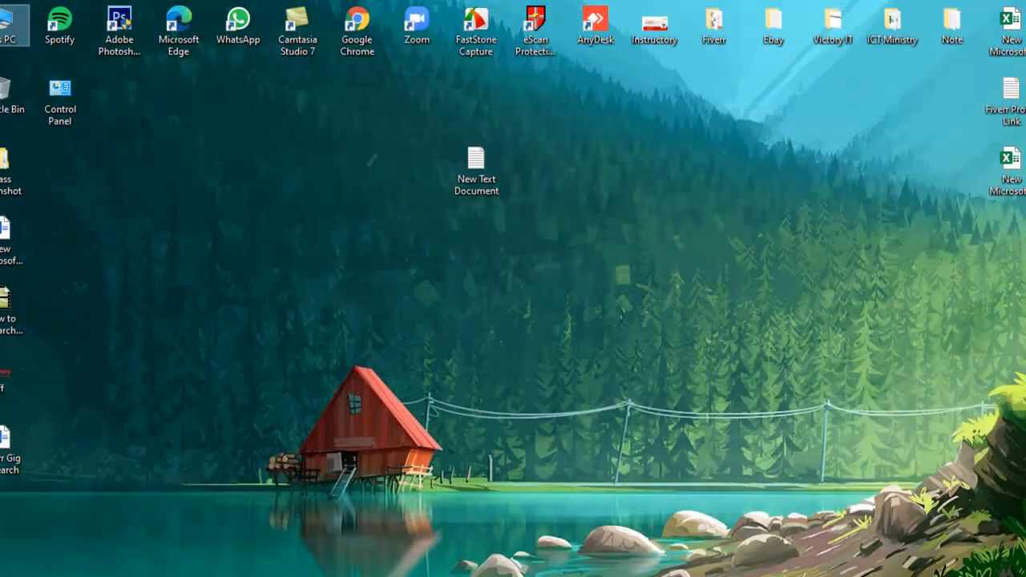